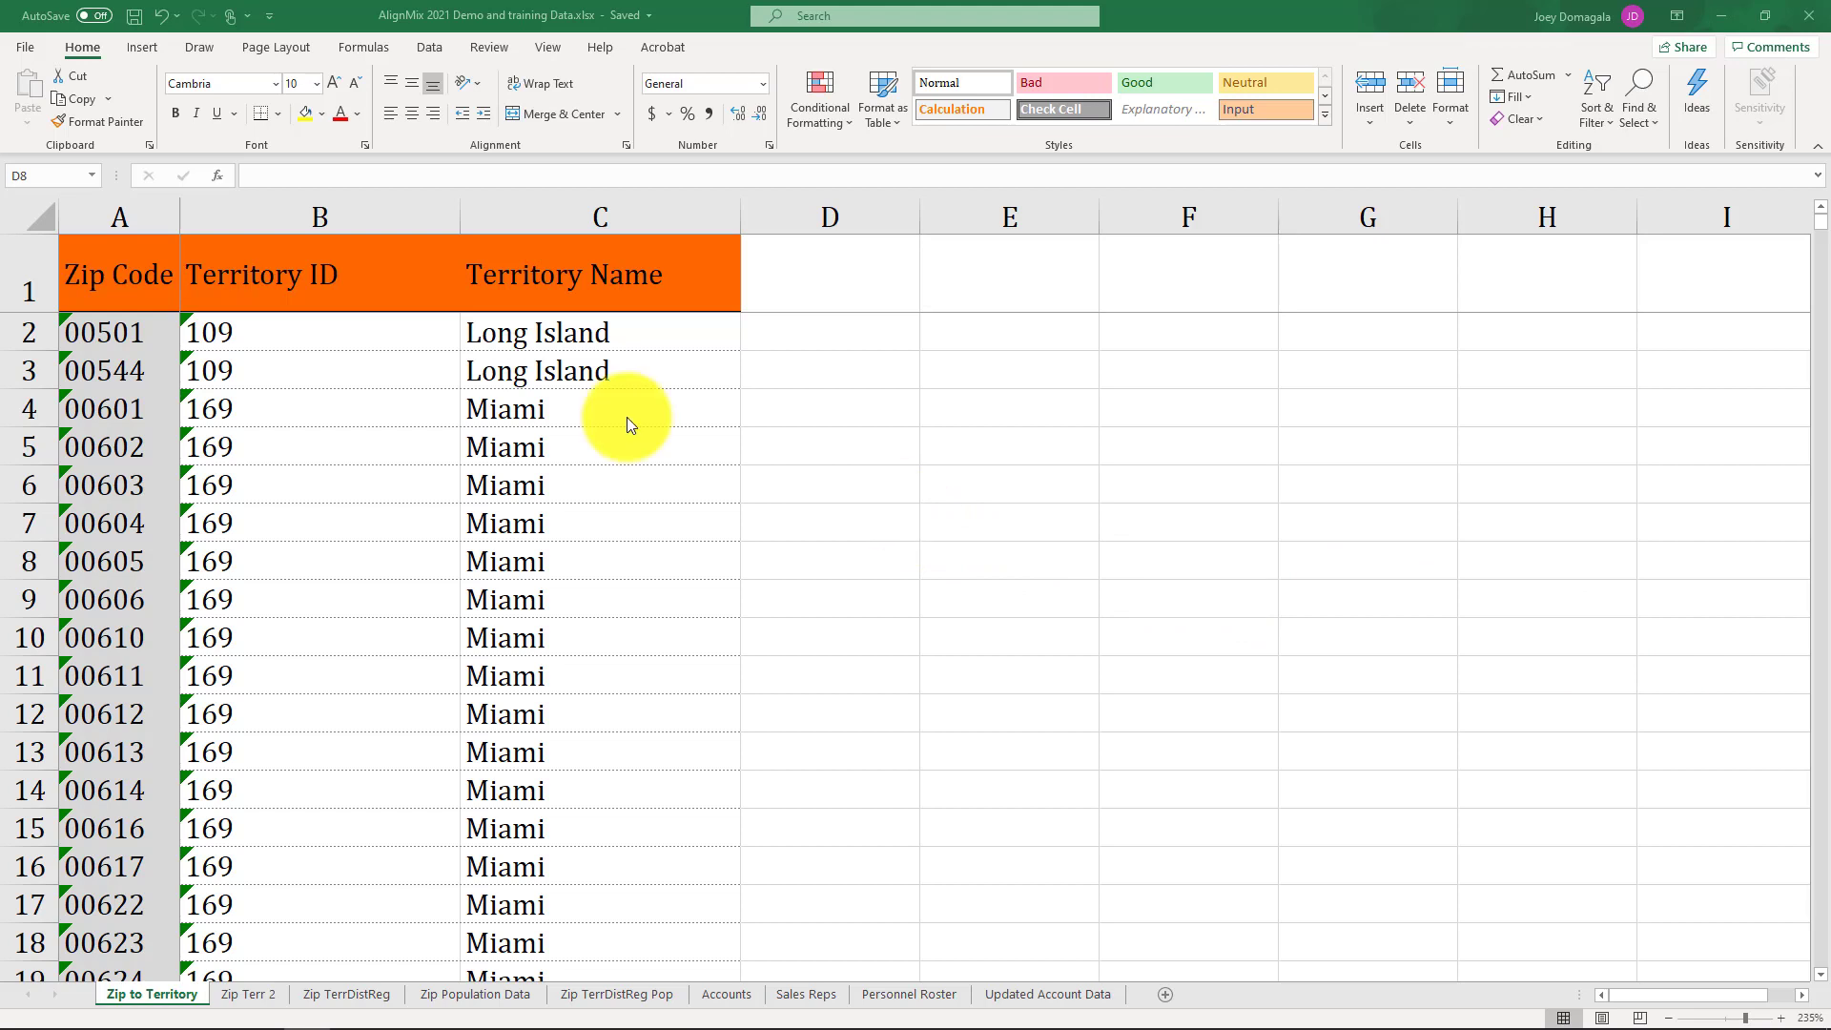
Step: Examine the Zip Code, Territory ID and Territory Name columns on the Zip to Territory sheet
click(105, 217)
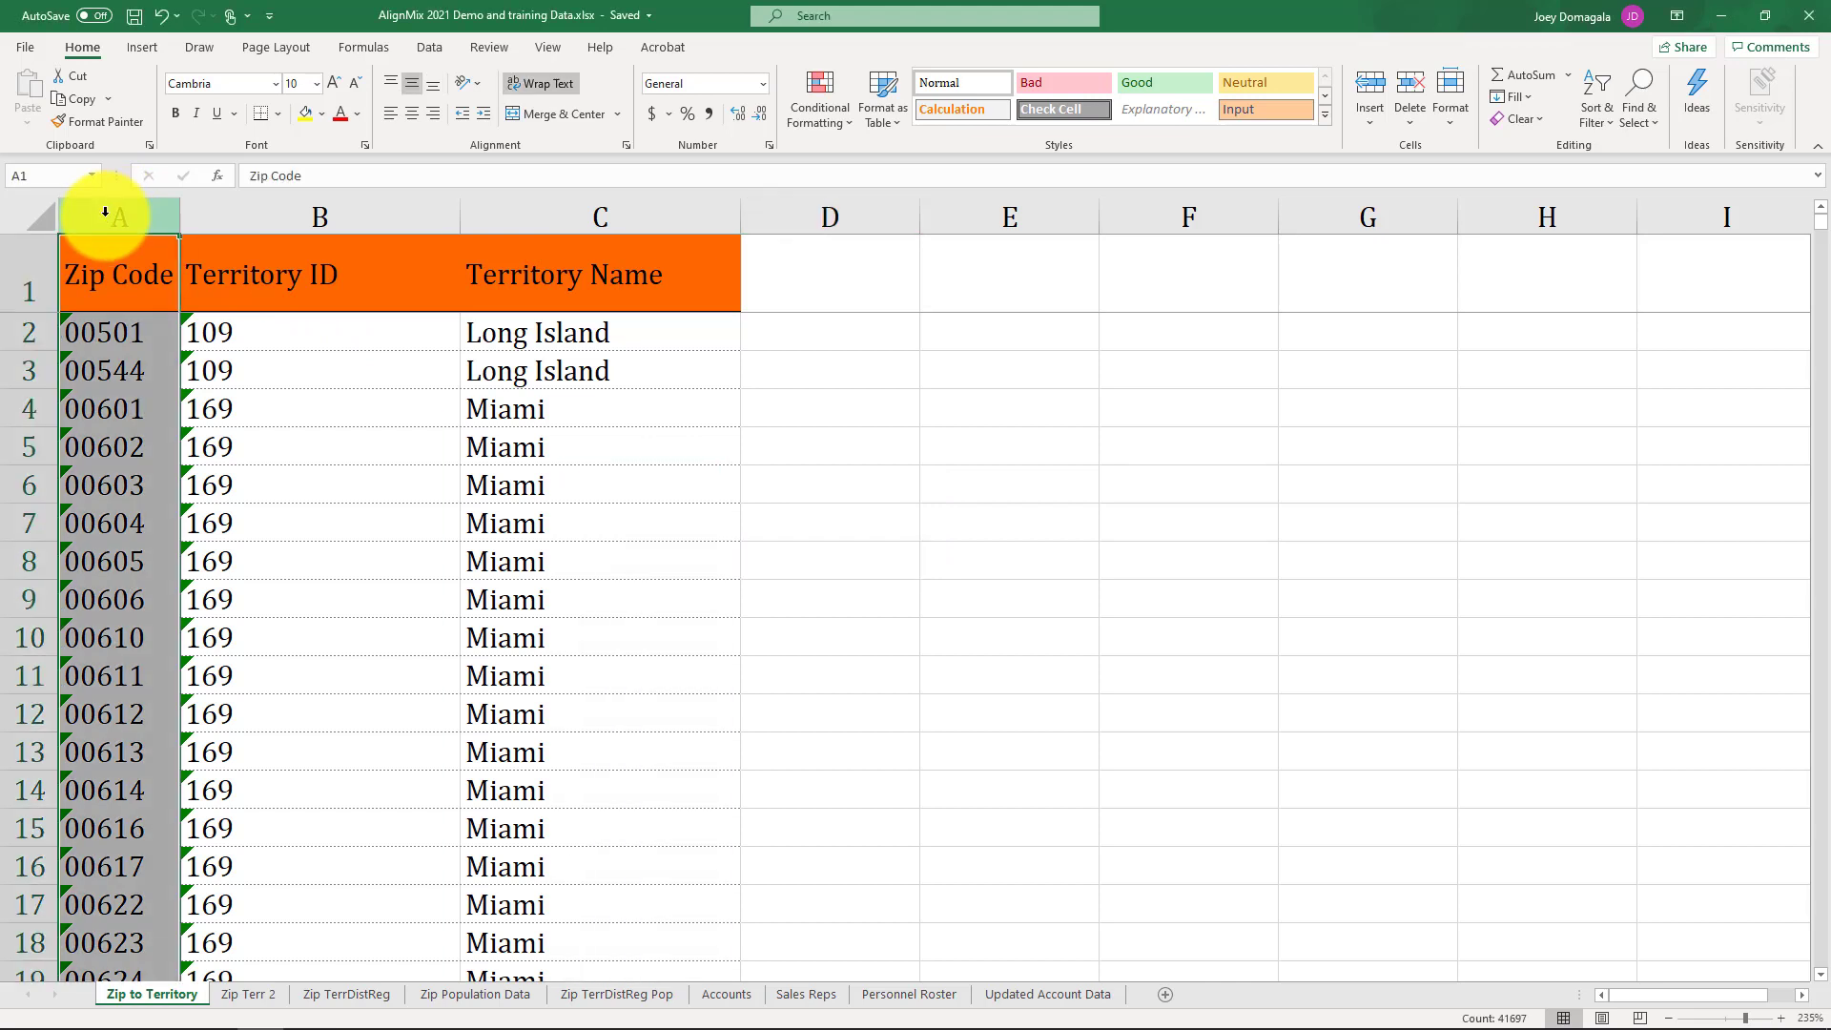
drag(105, 211, 241, 212)
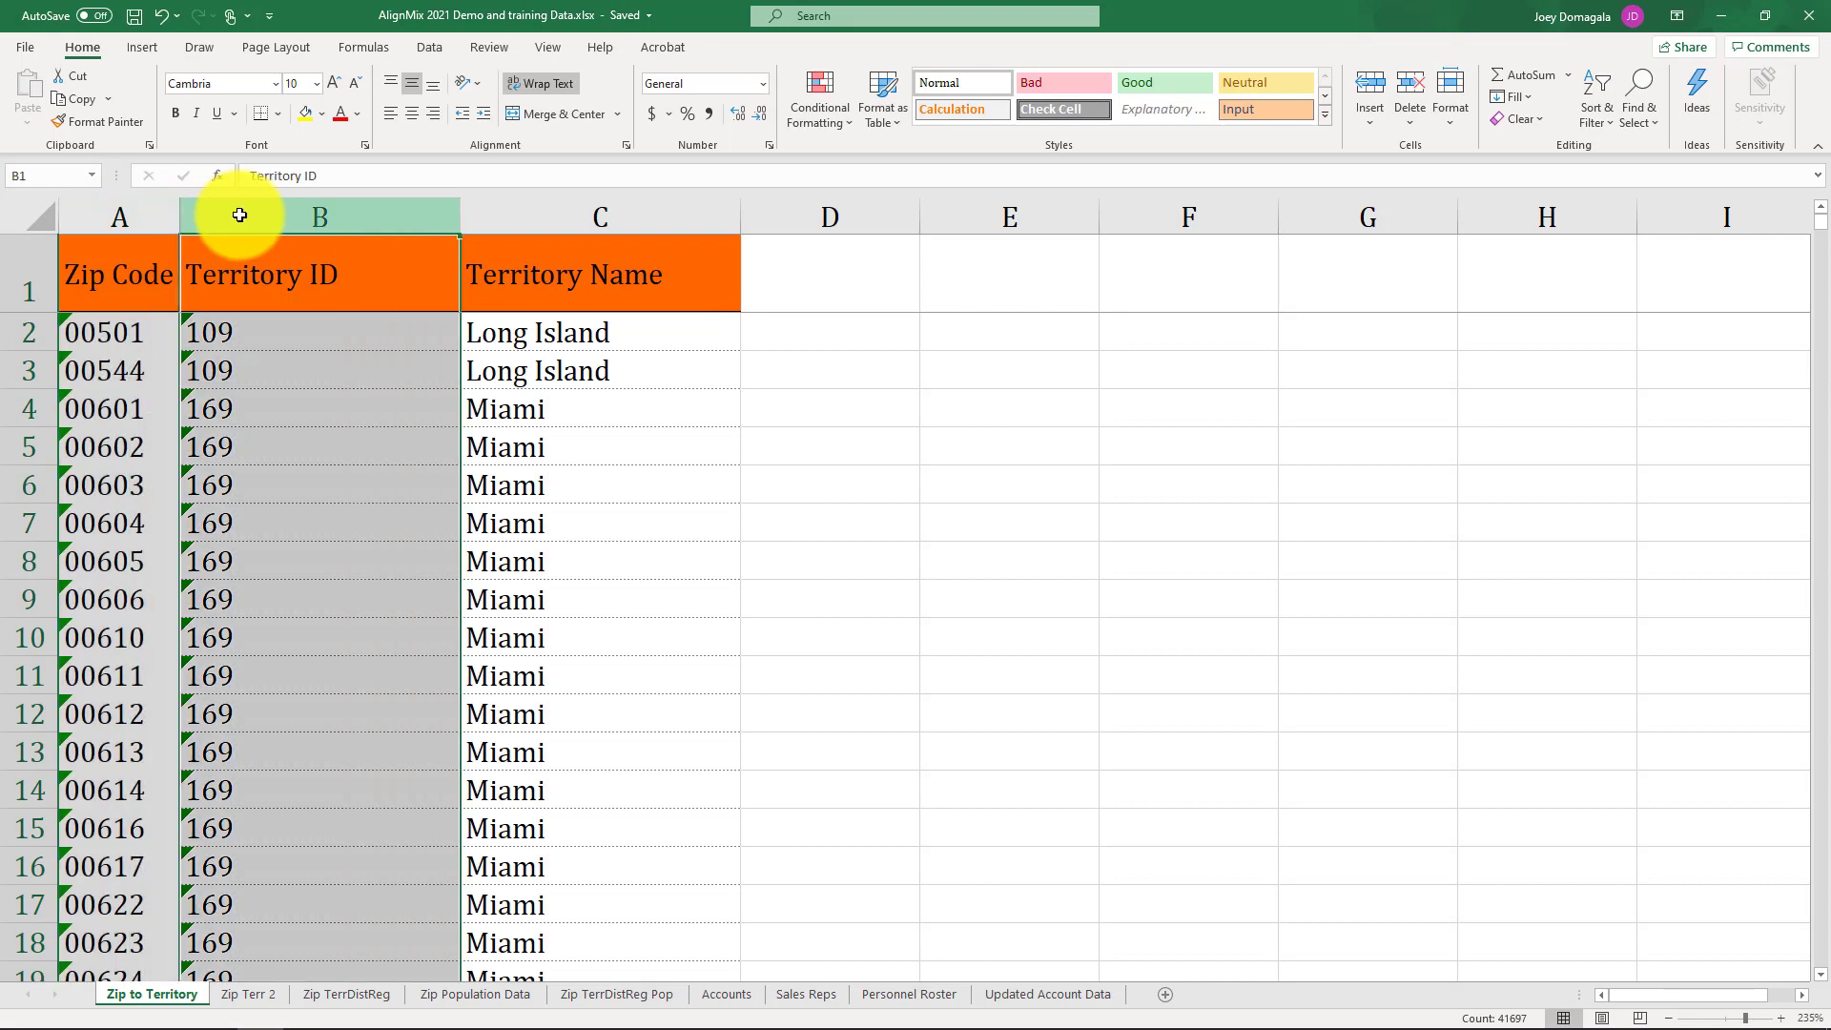
click(599, 219)
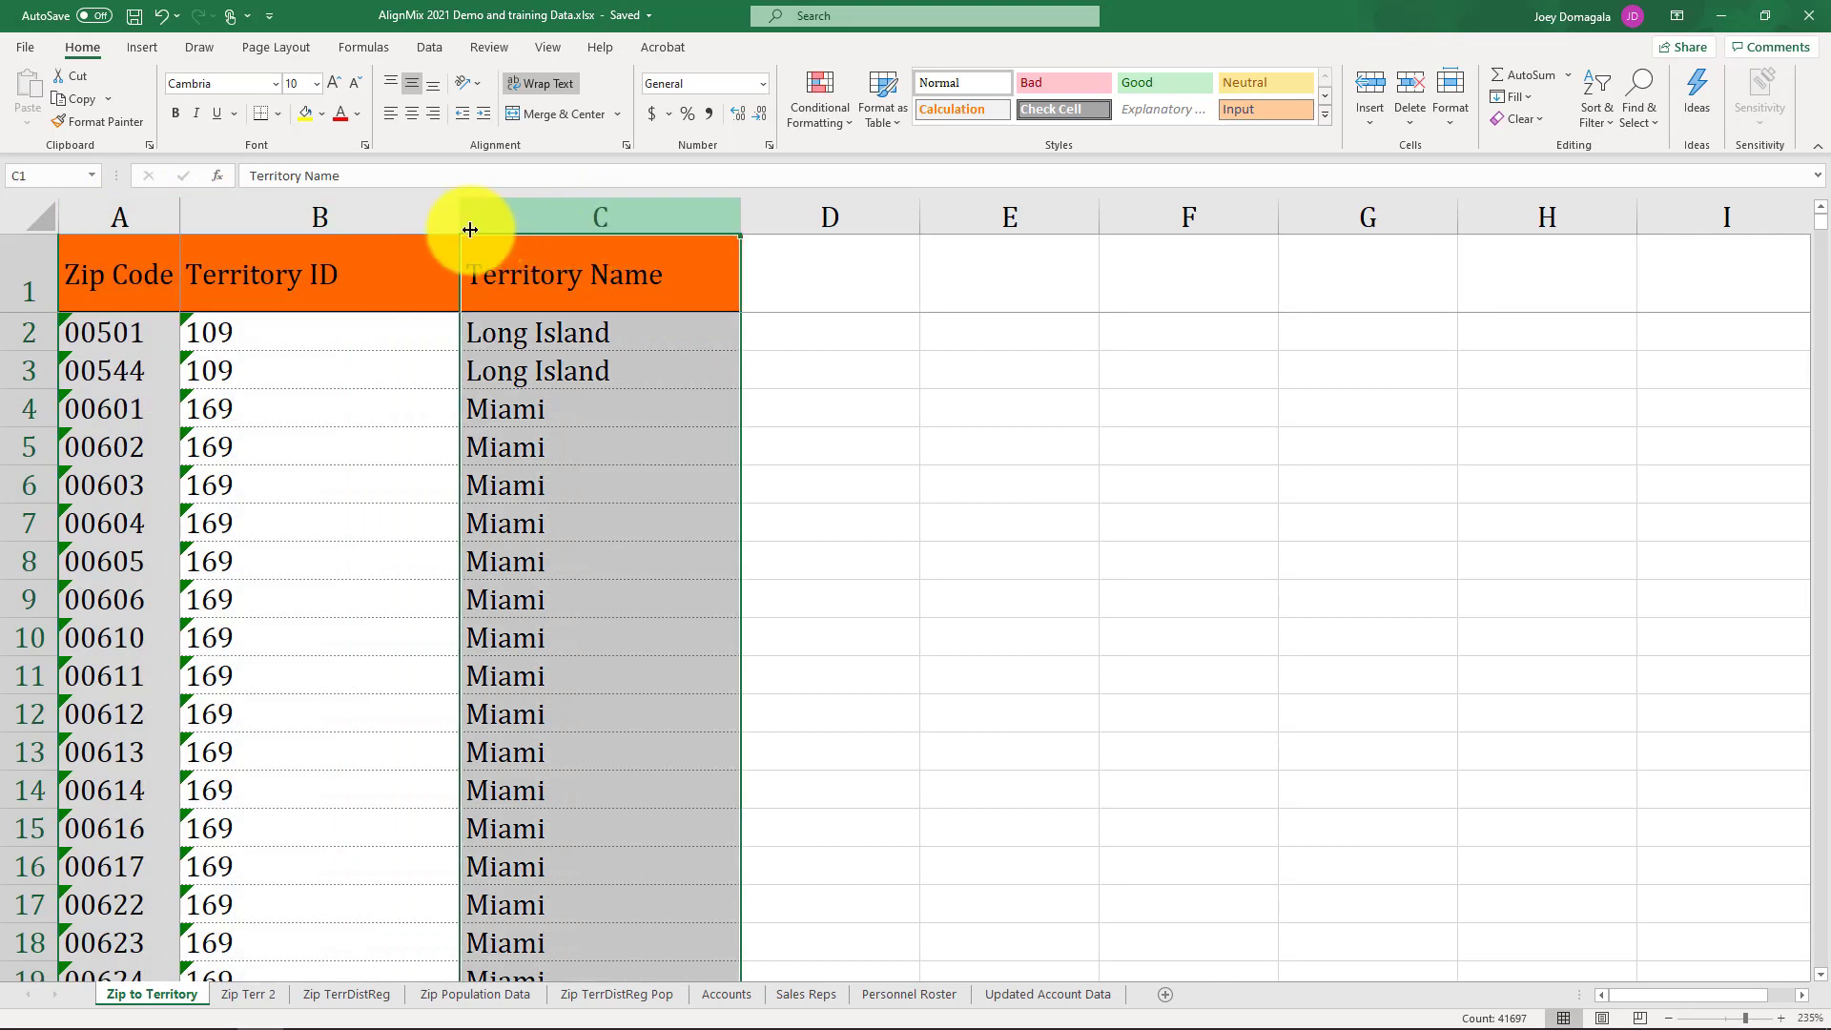
drag(434, 210, 516, 214)
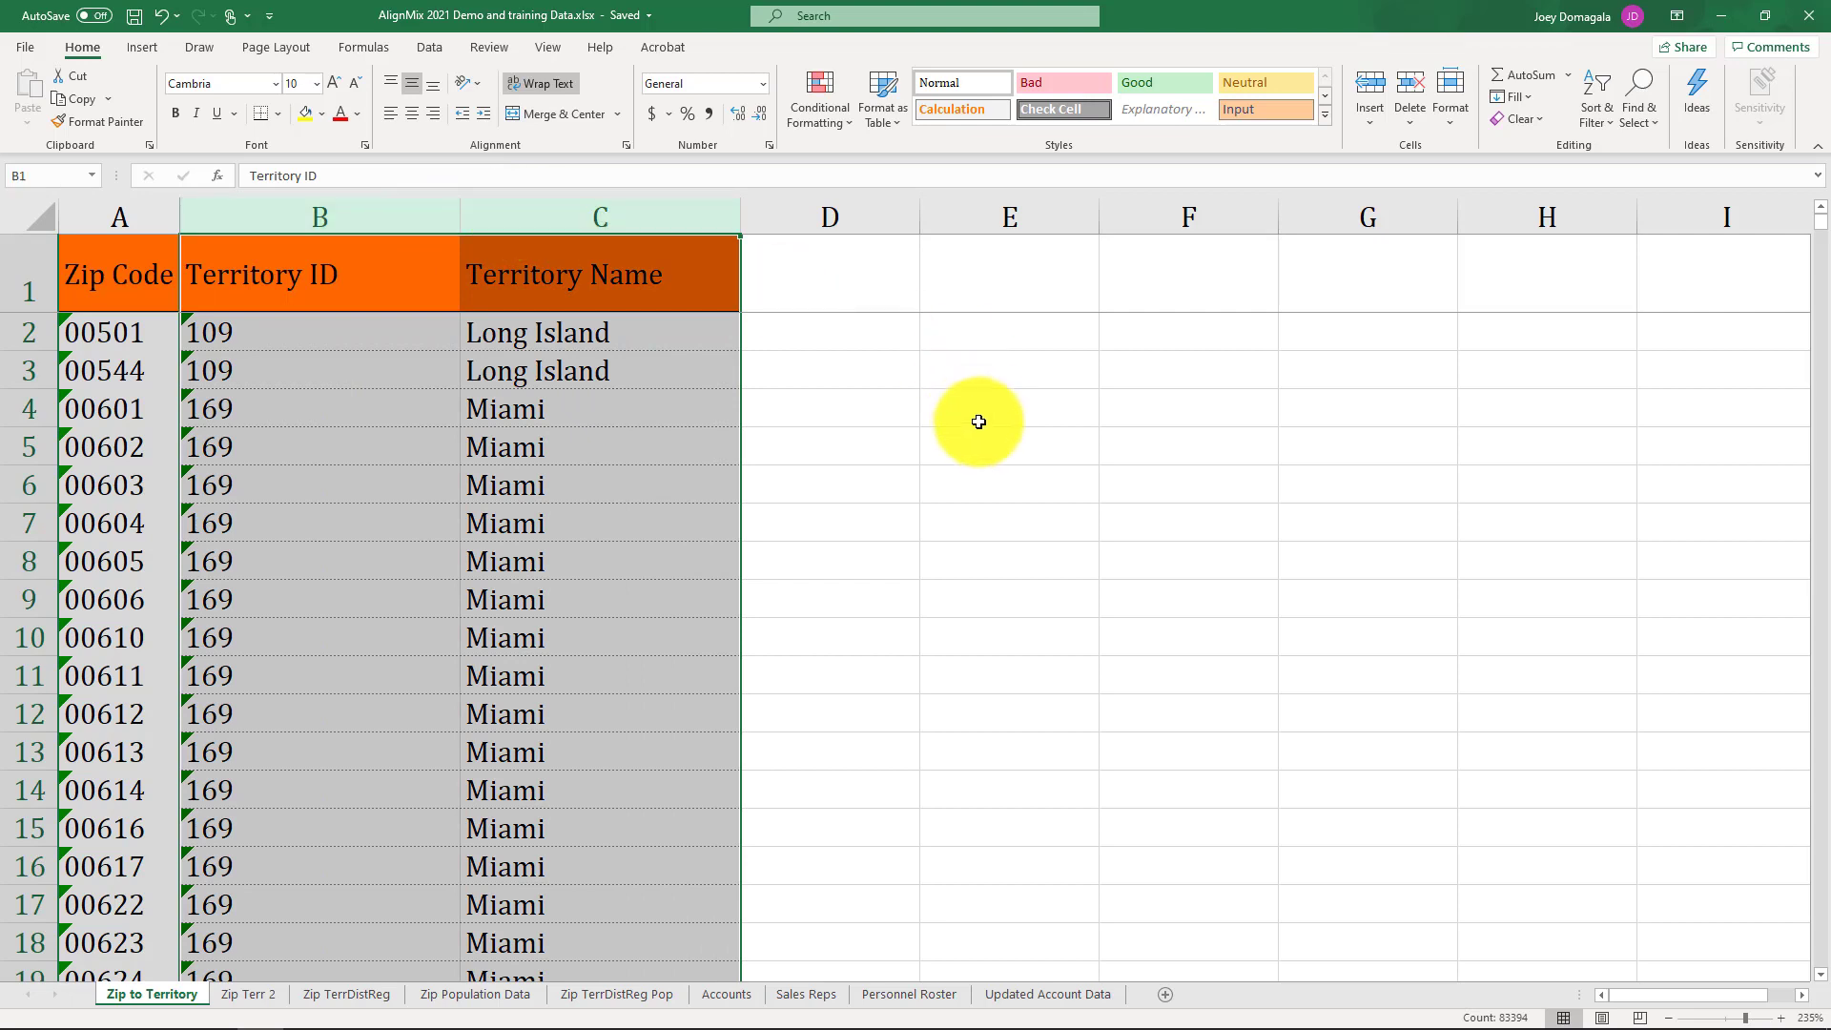
click(969, 417)
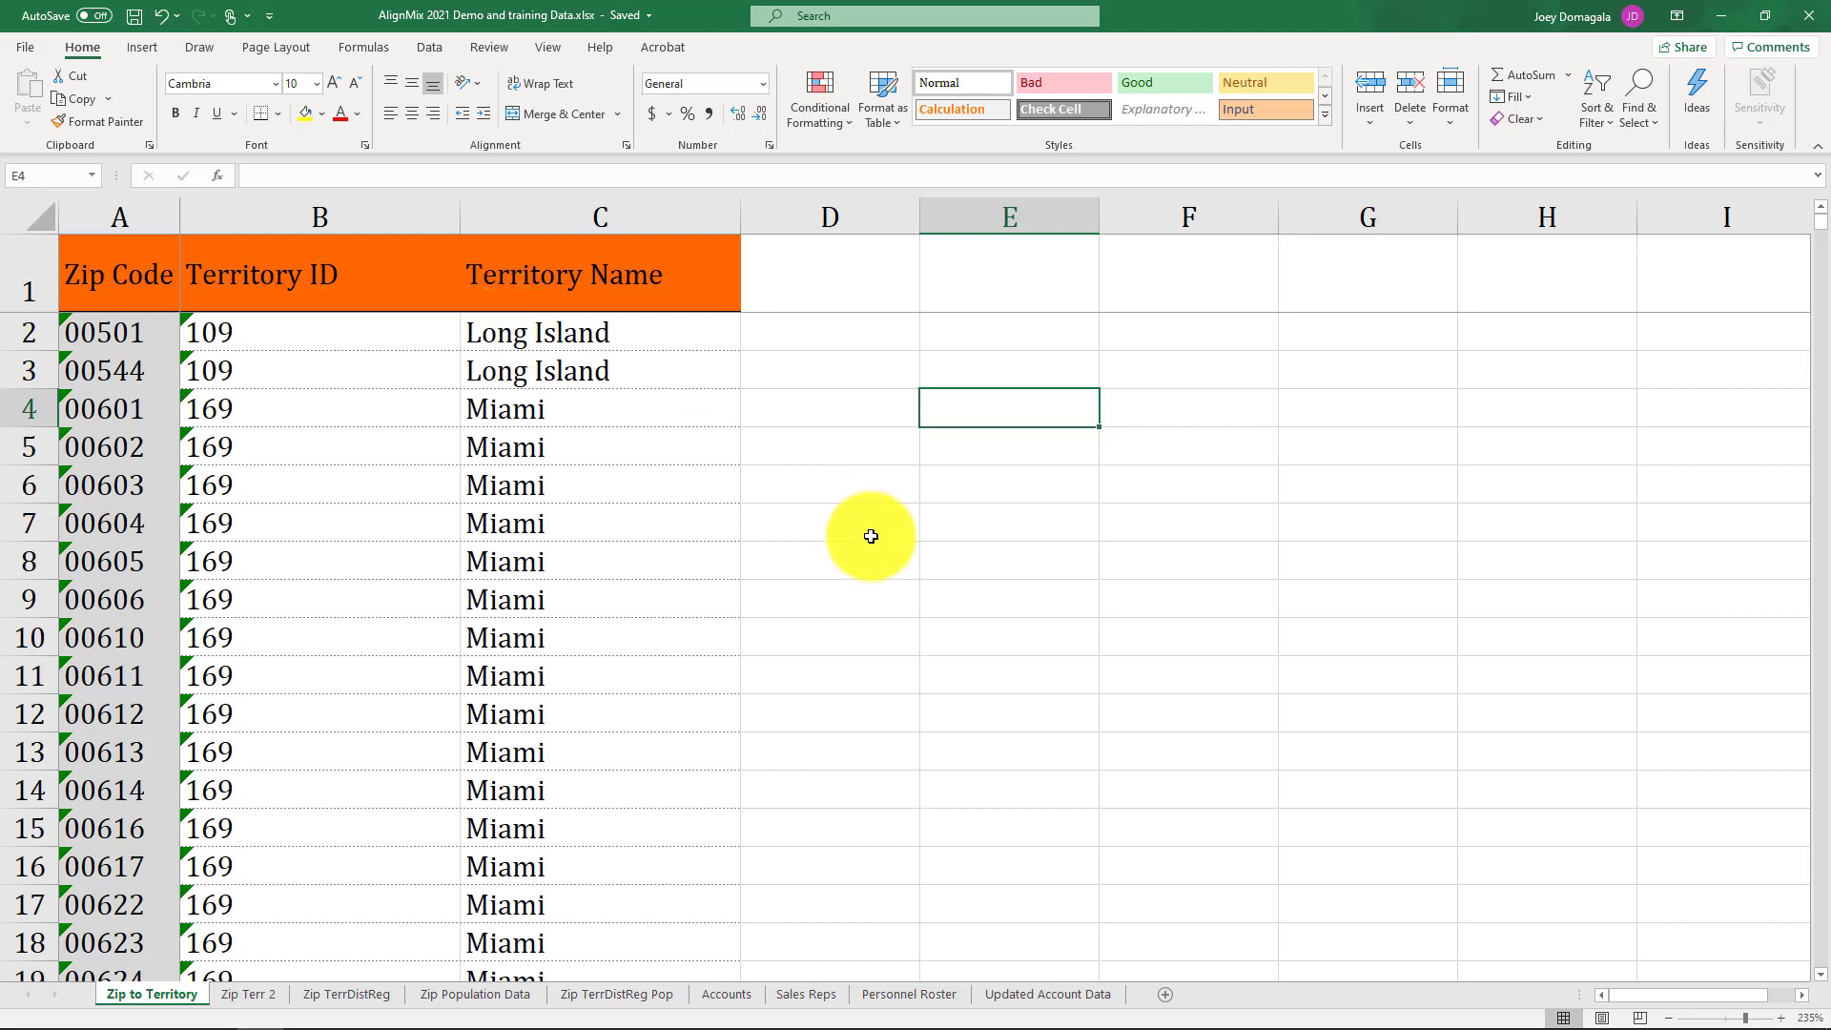
Step: Inspect the Zip Code column and the first record's zip code, territory ID and territory name
click(135, 218)
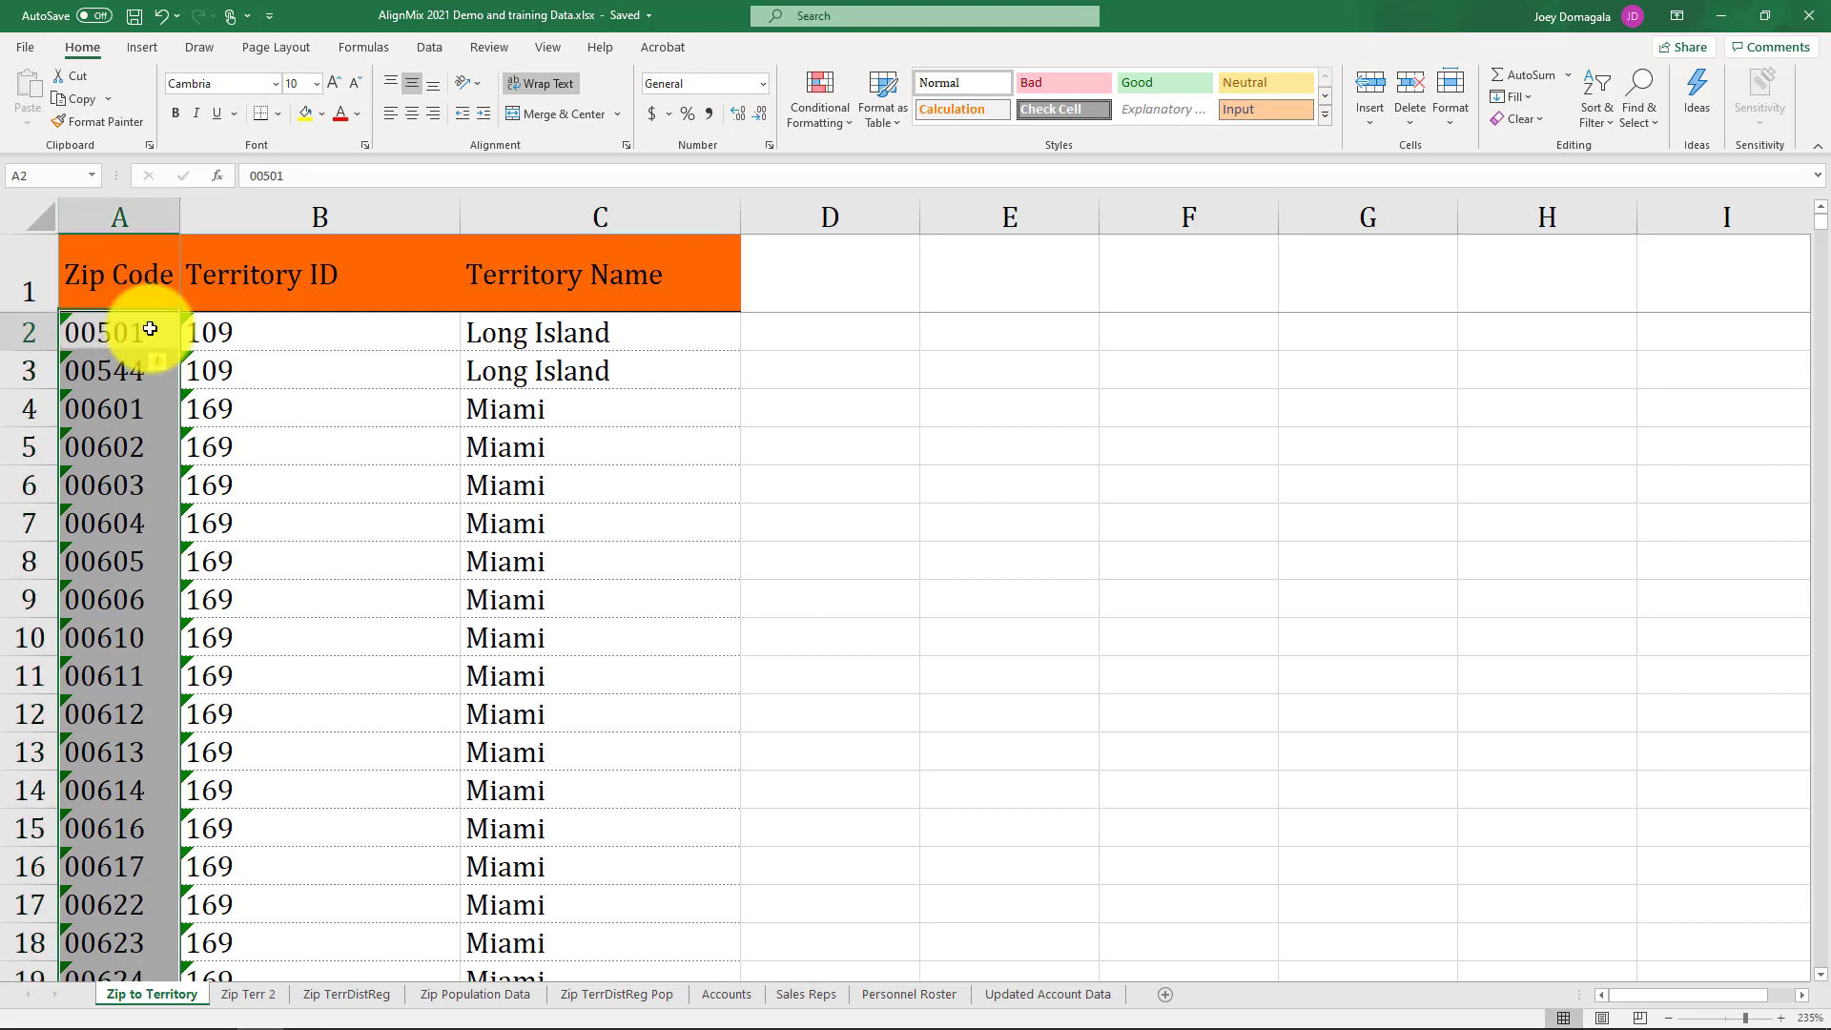
click(148, 331)
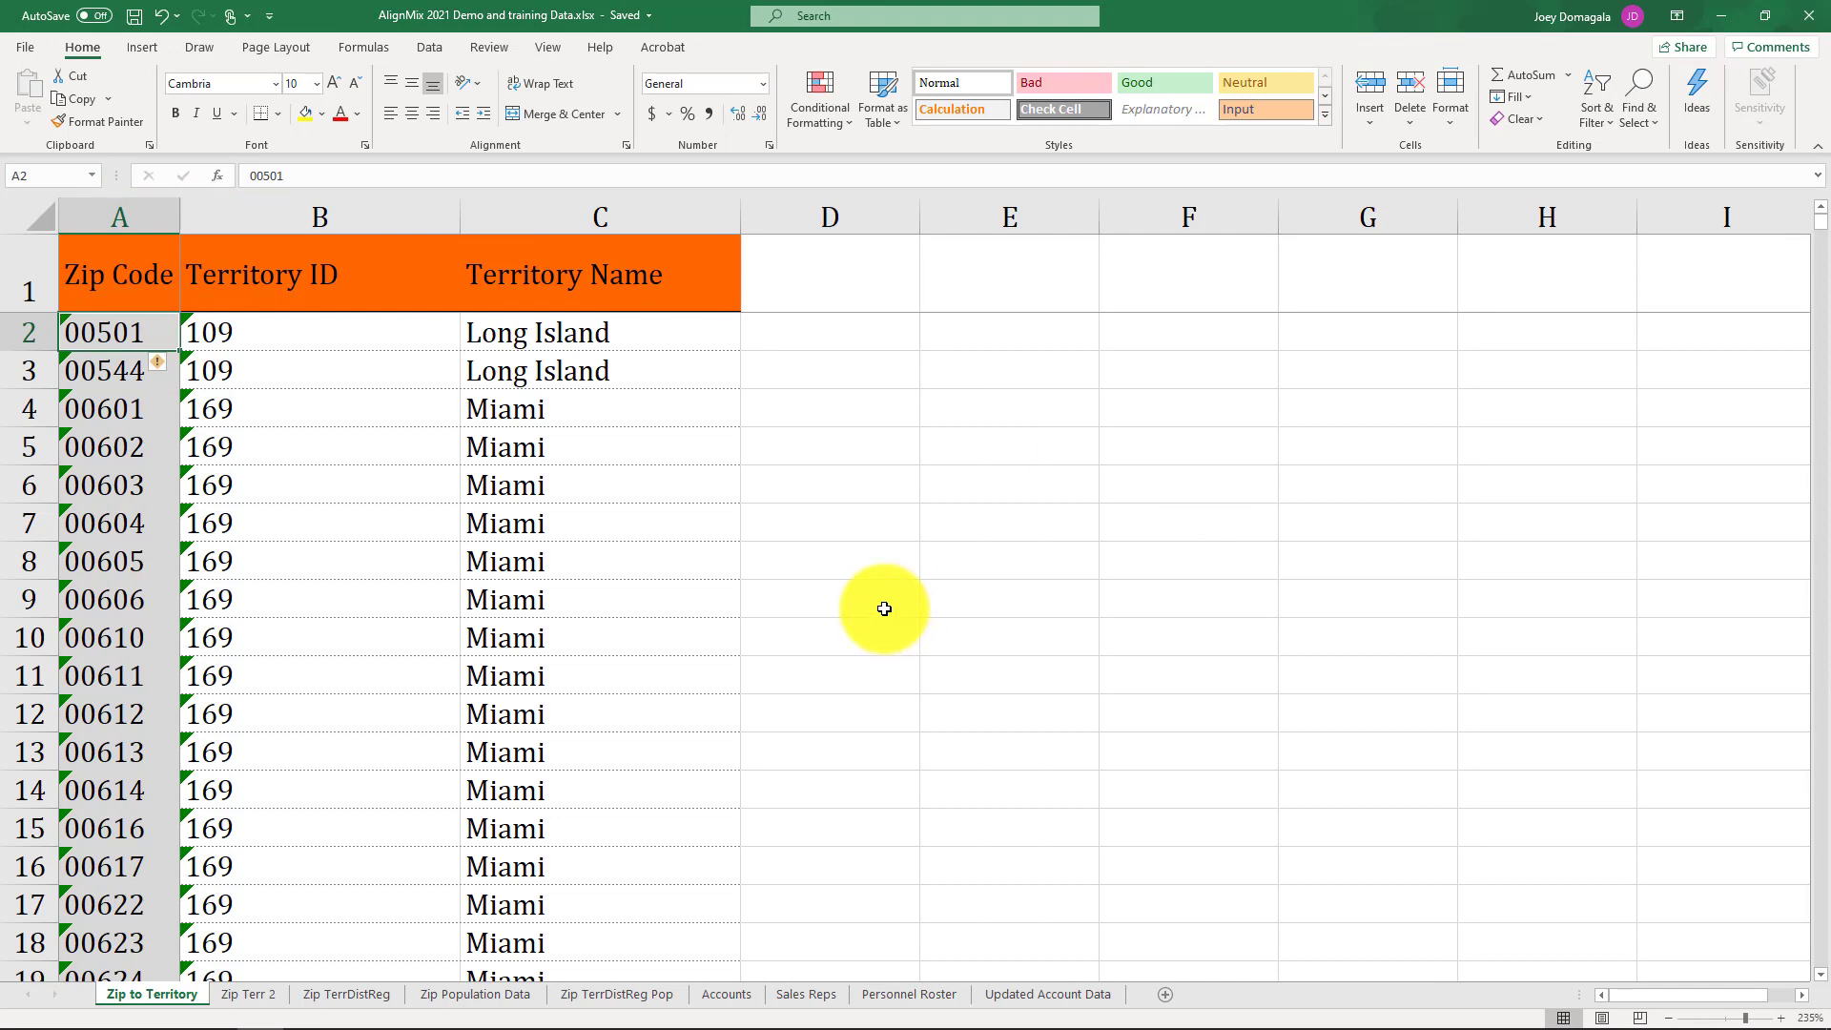
click(138, 218)
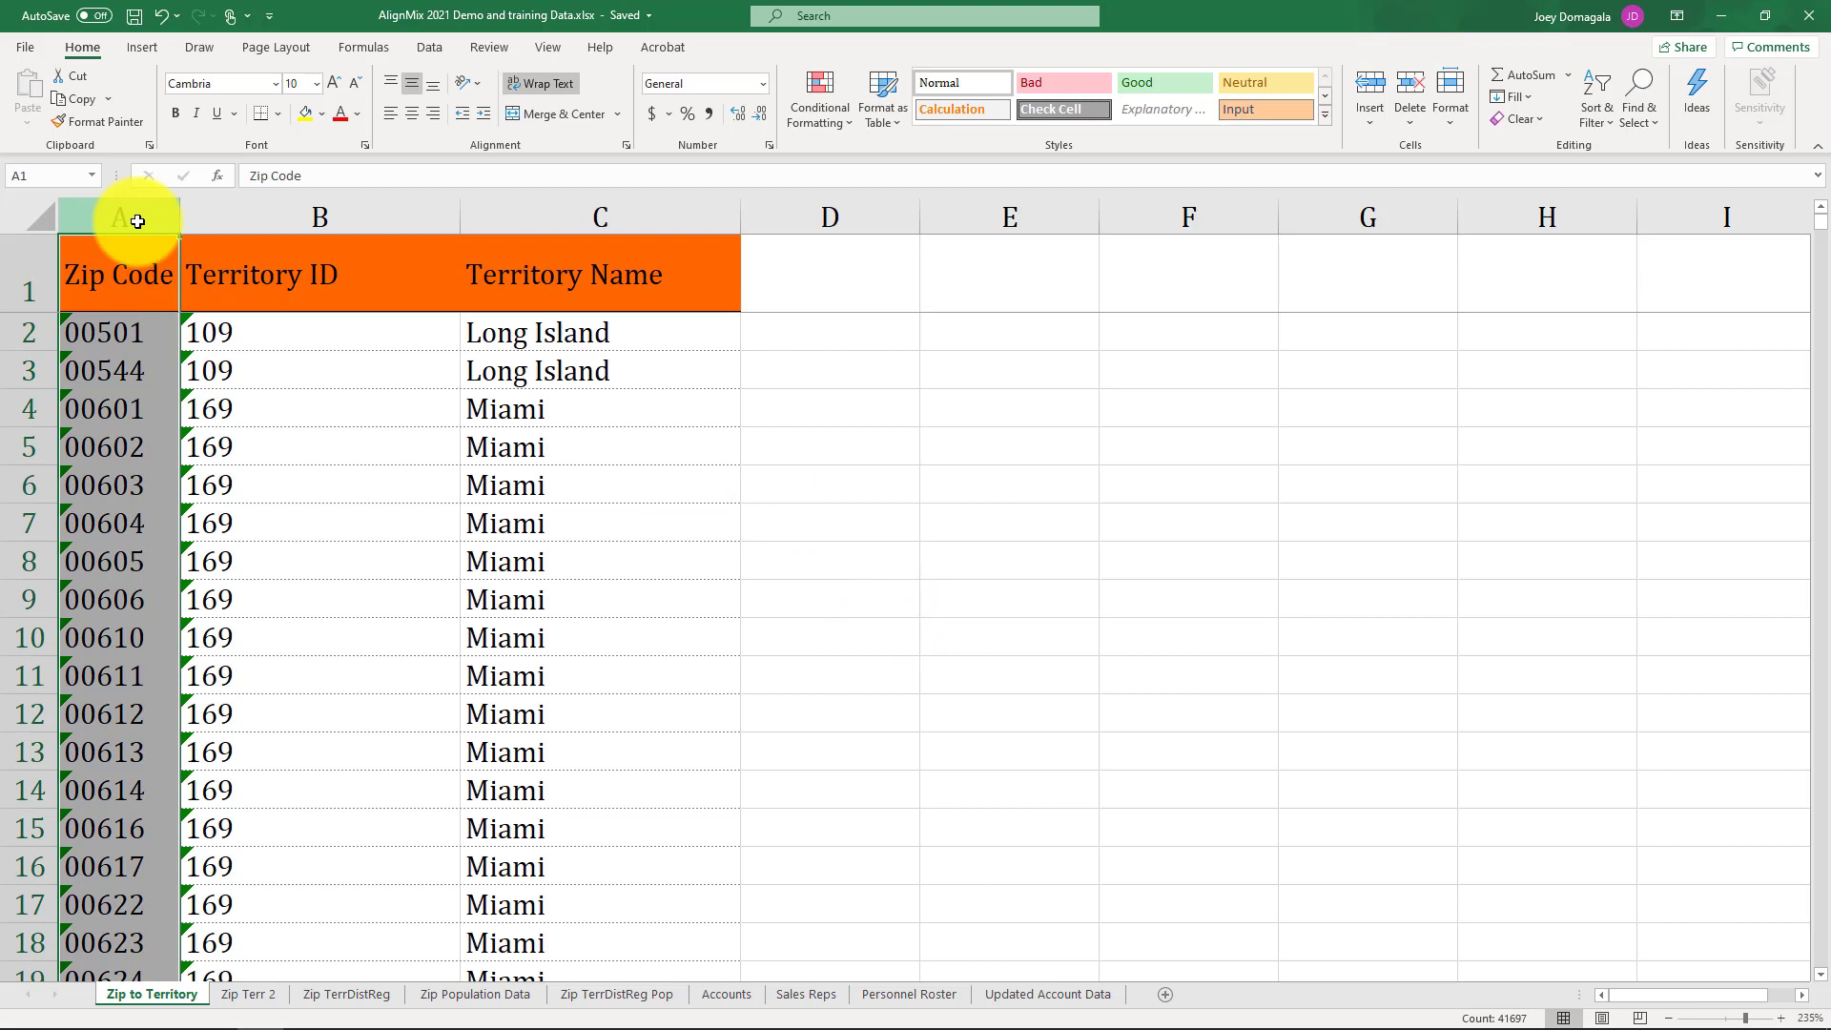
click(120, 333)
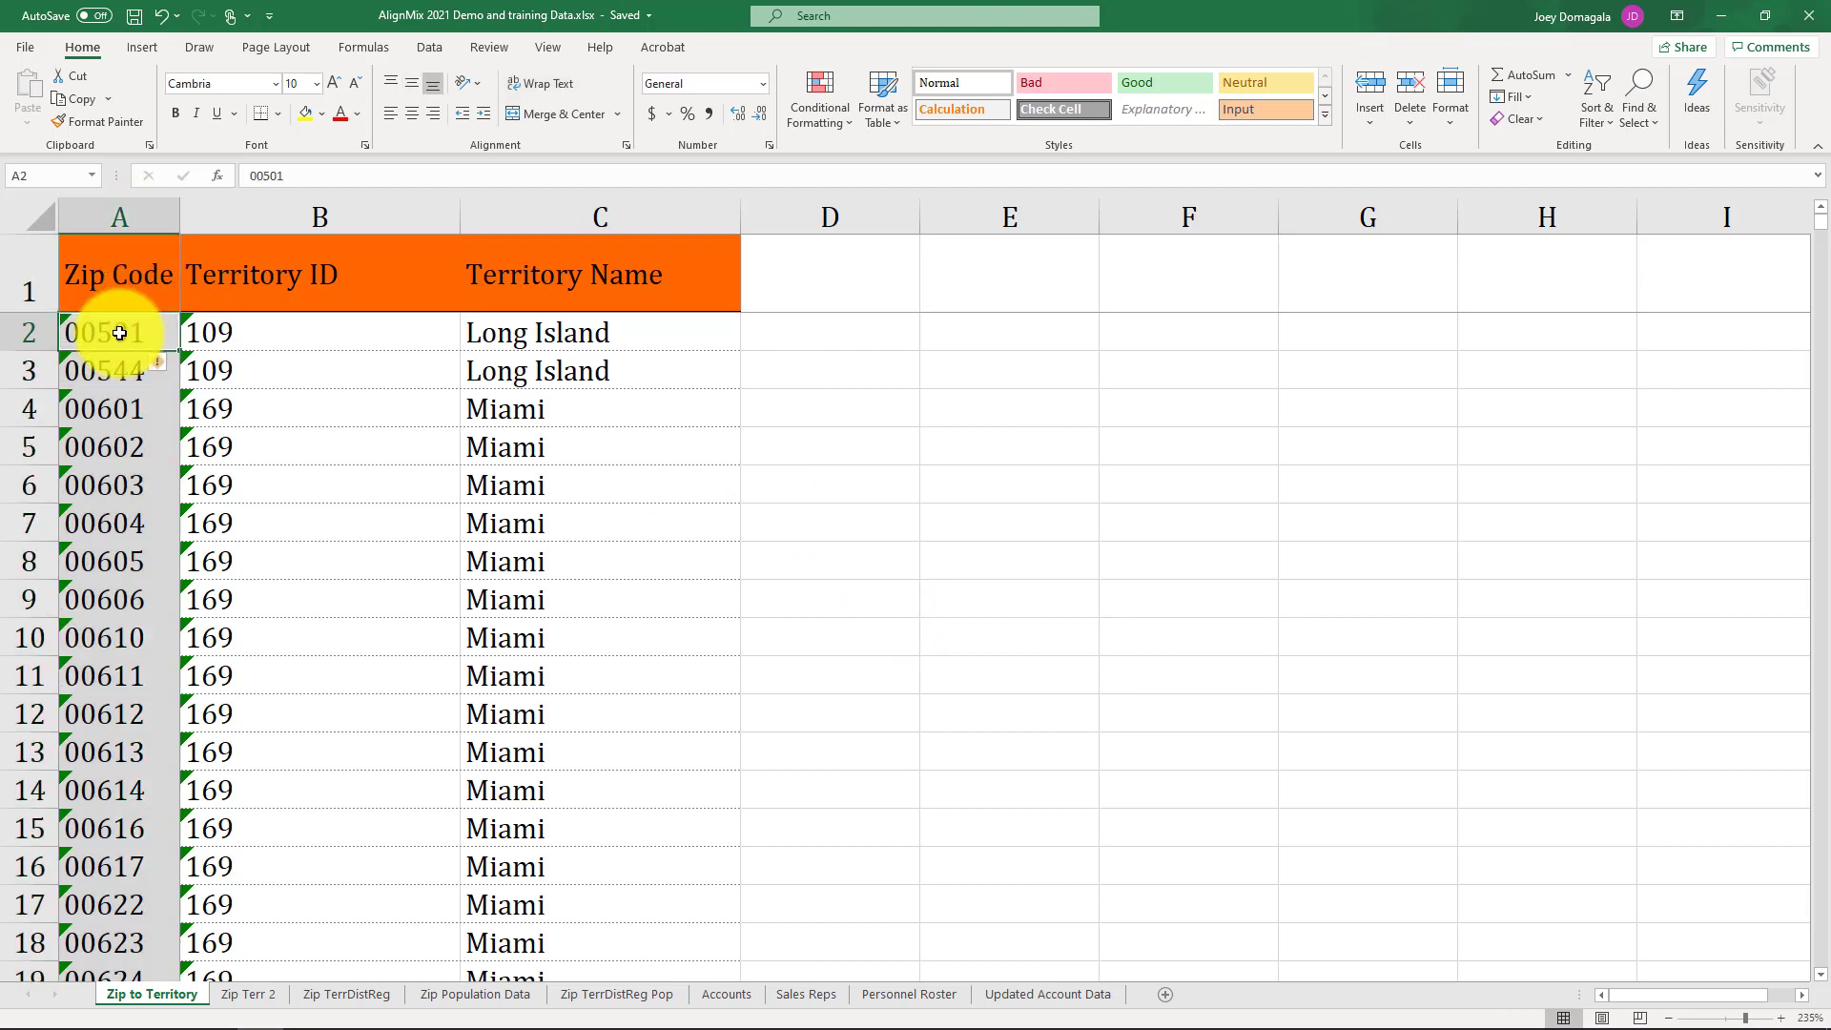
click(246, 334)
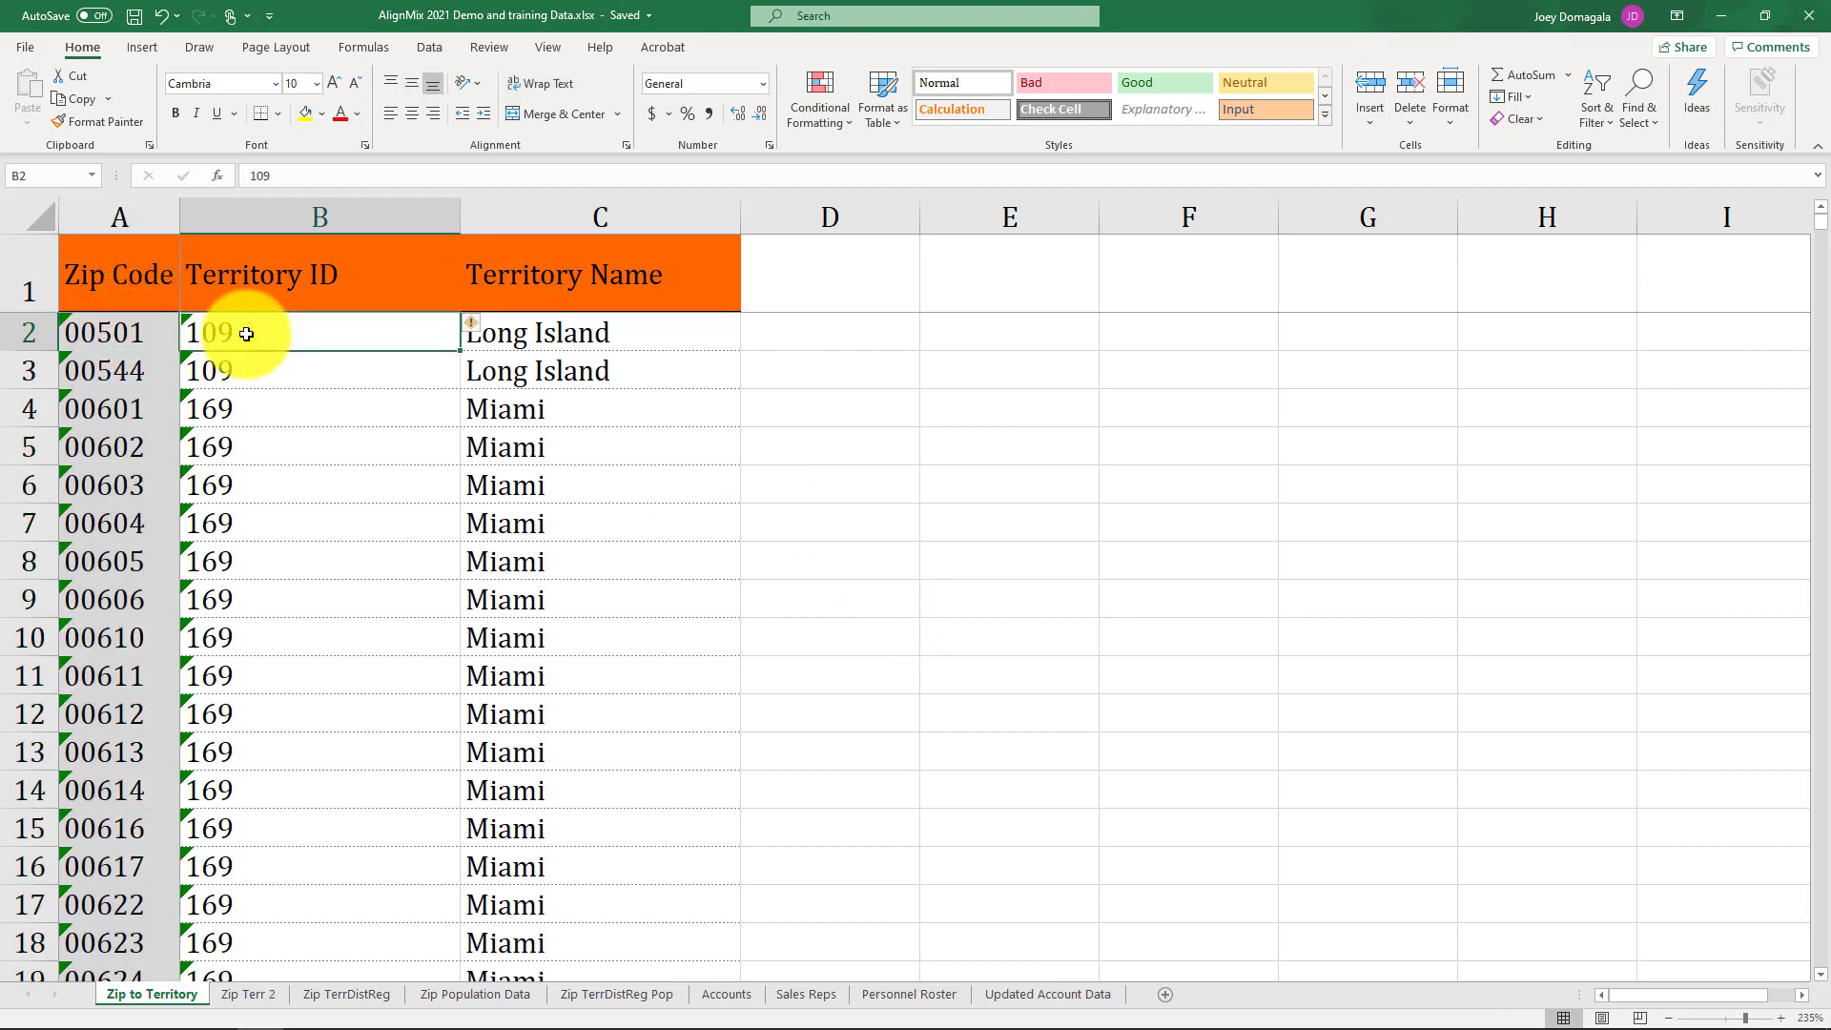
click(649, 337)
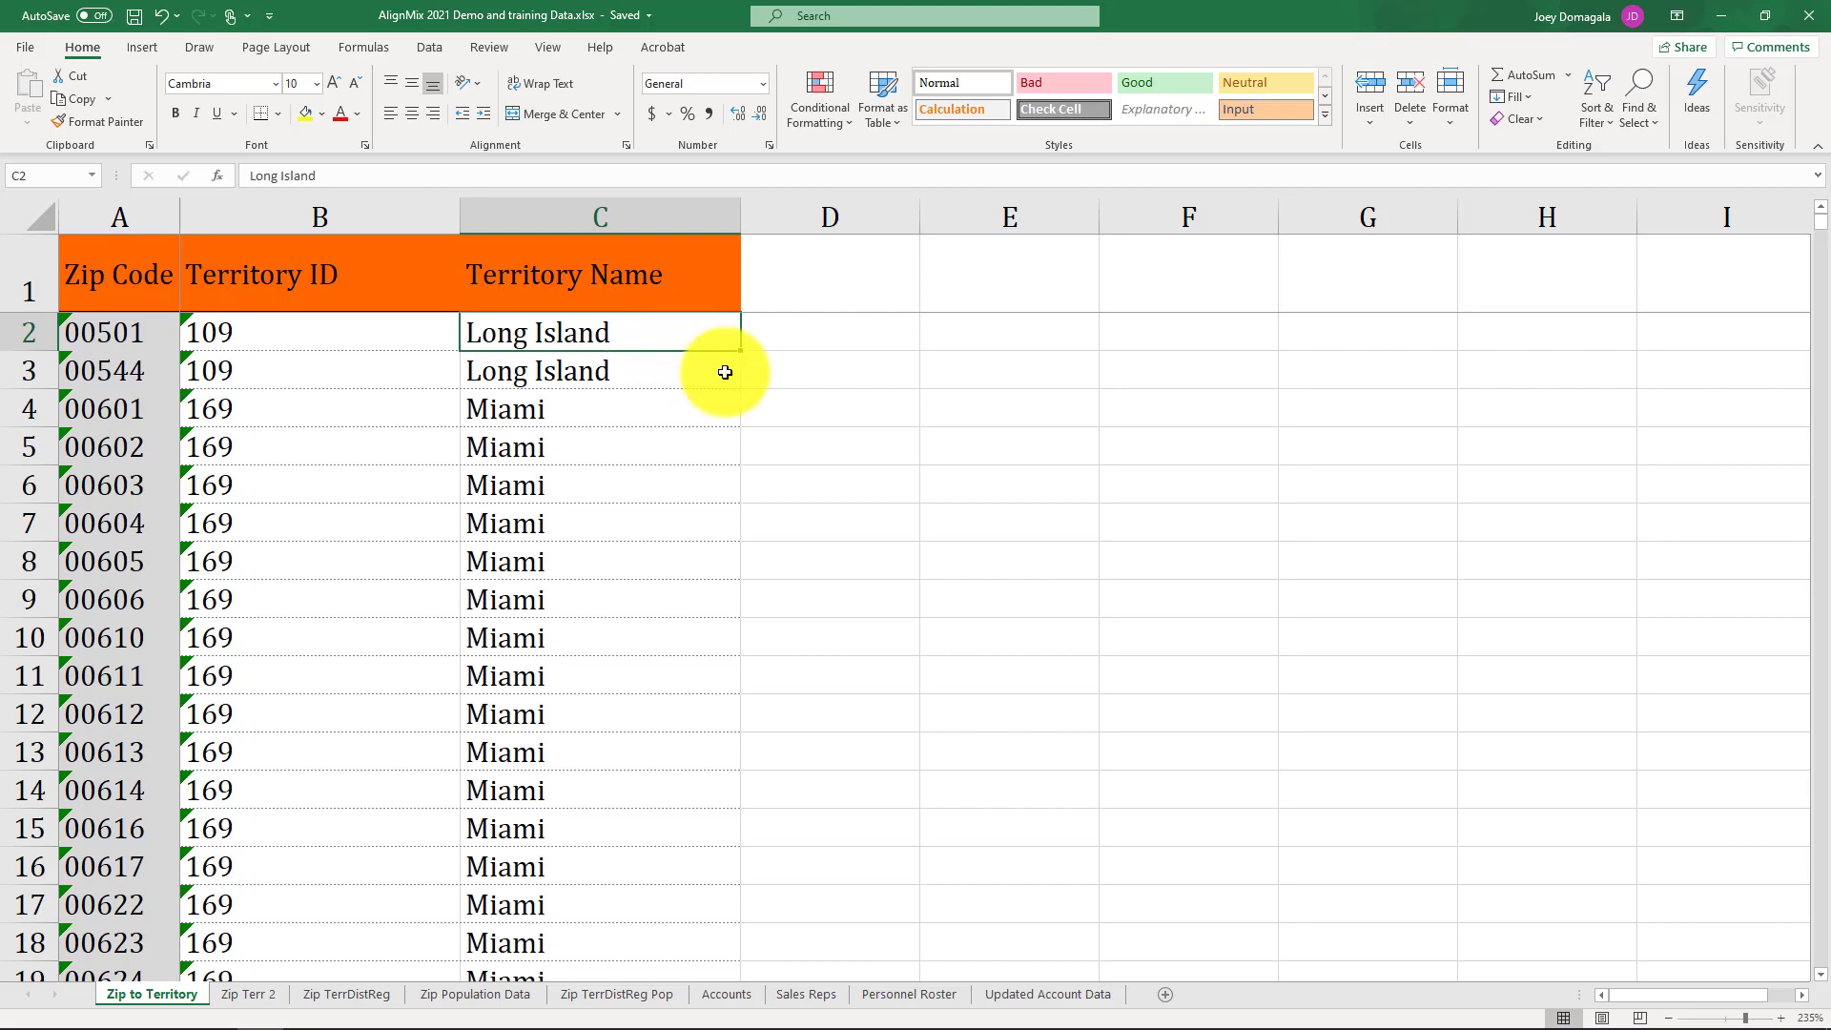
Step: Switch to AlignMix and look over the national territory map and its territory ID labels
key(alt+Tab)
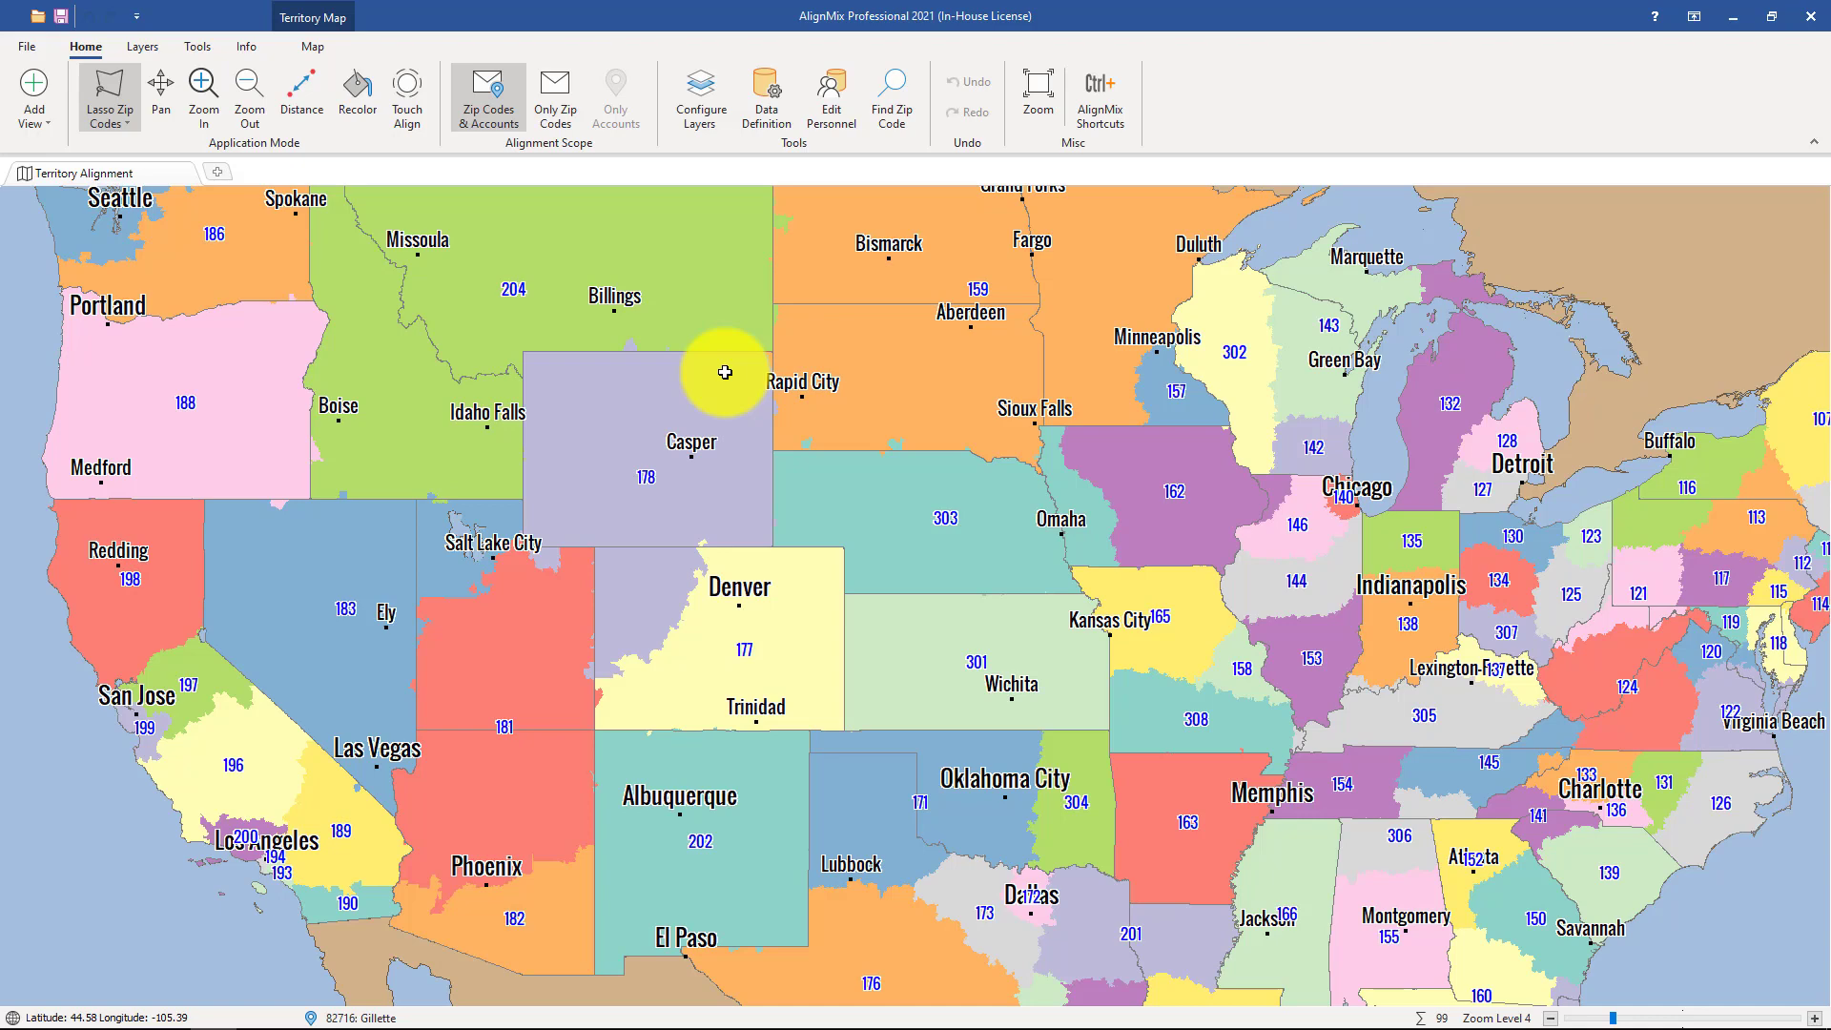
scroll(725, 372, down, 1)
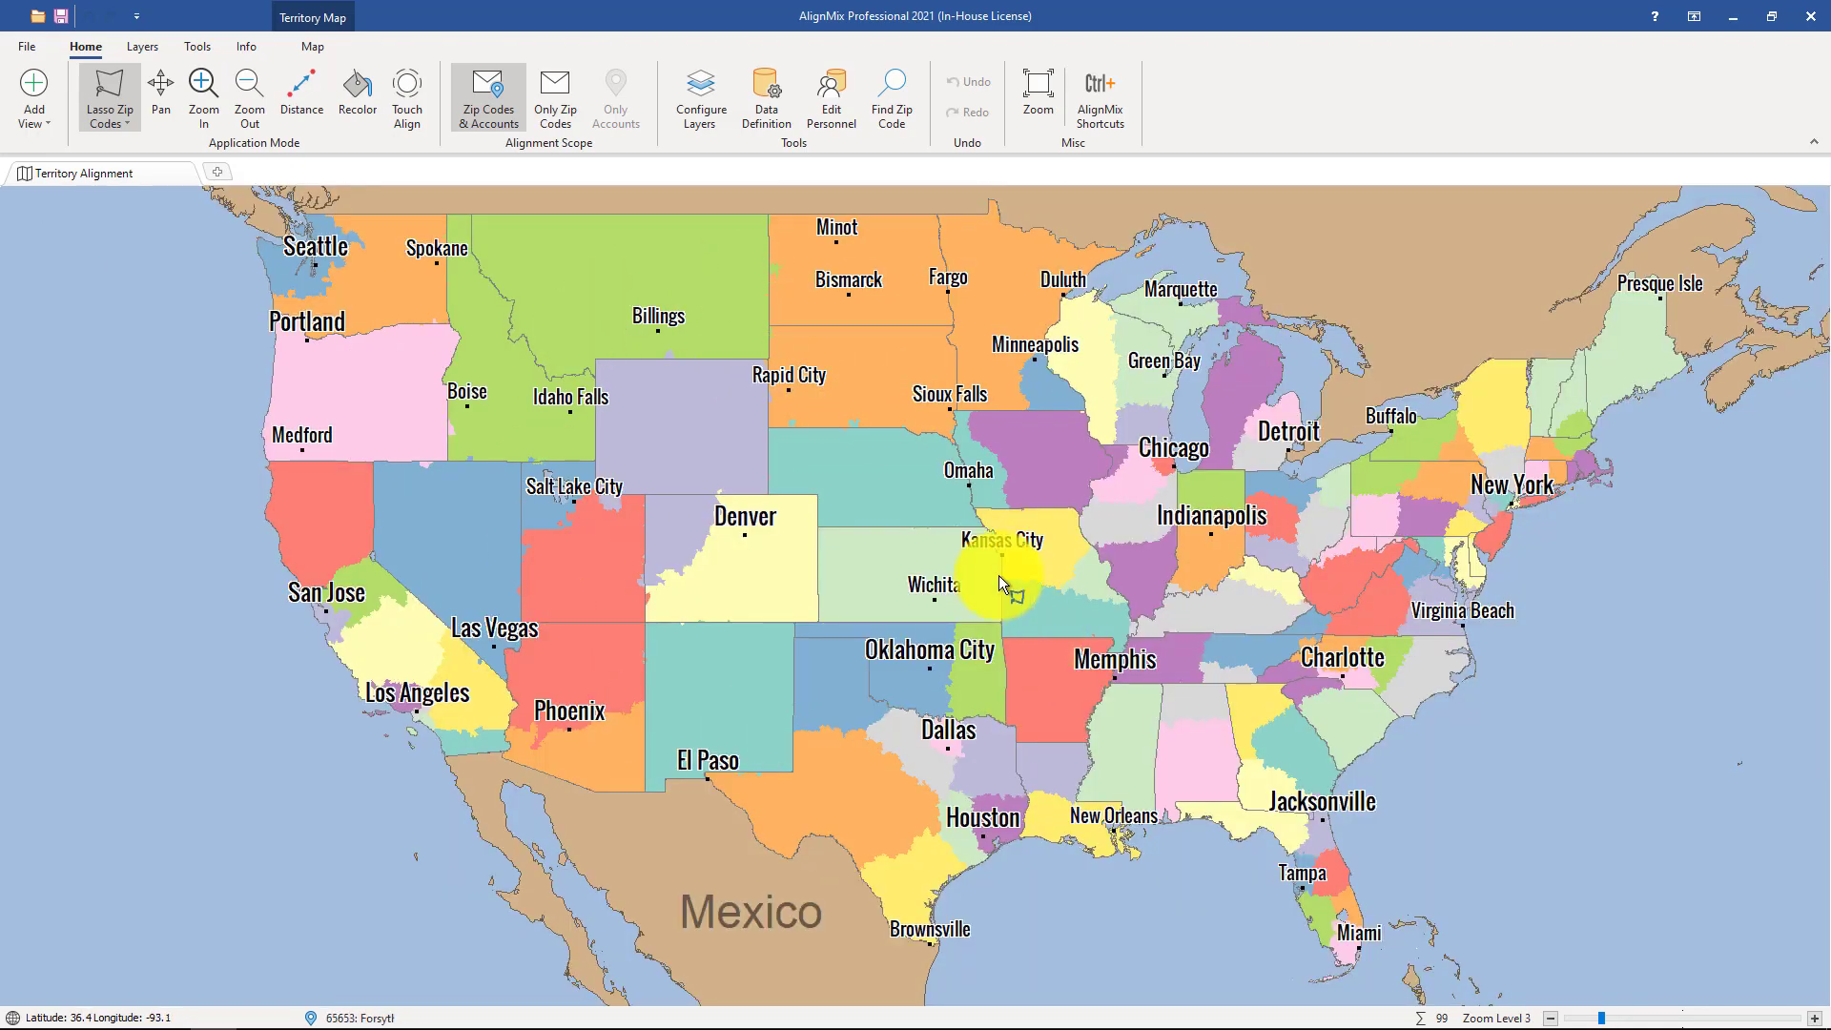
scroll(884, 550, up, 1)
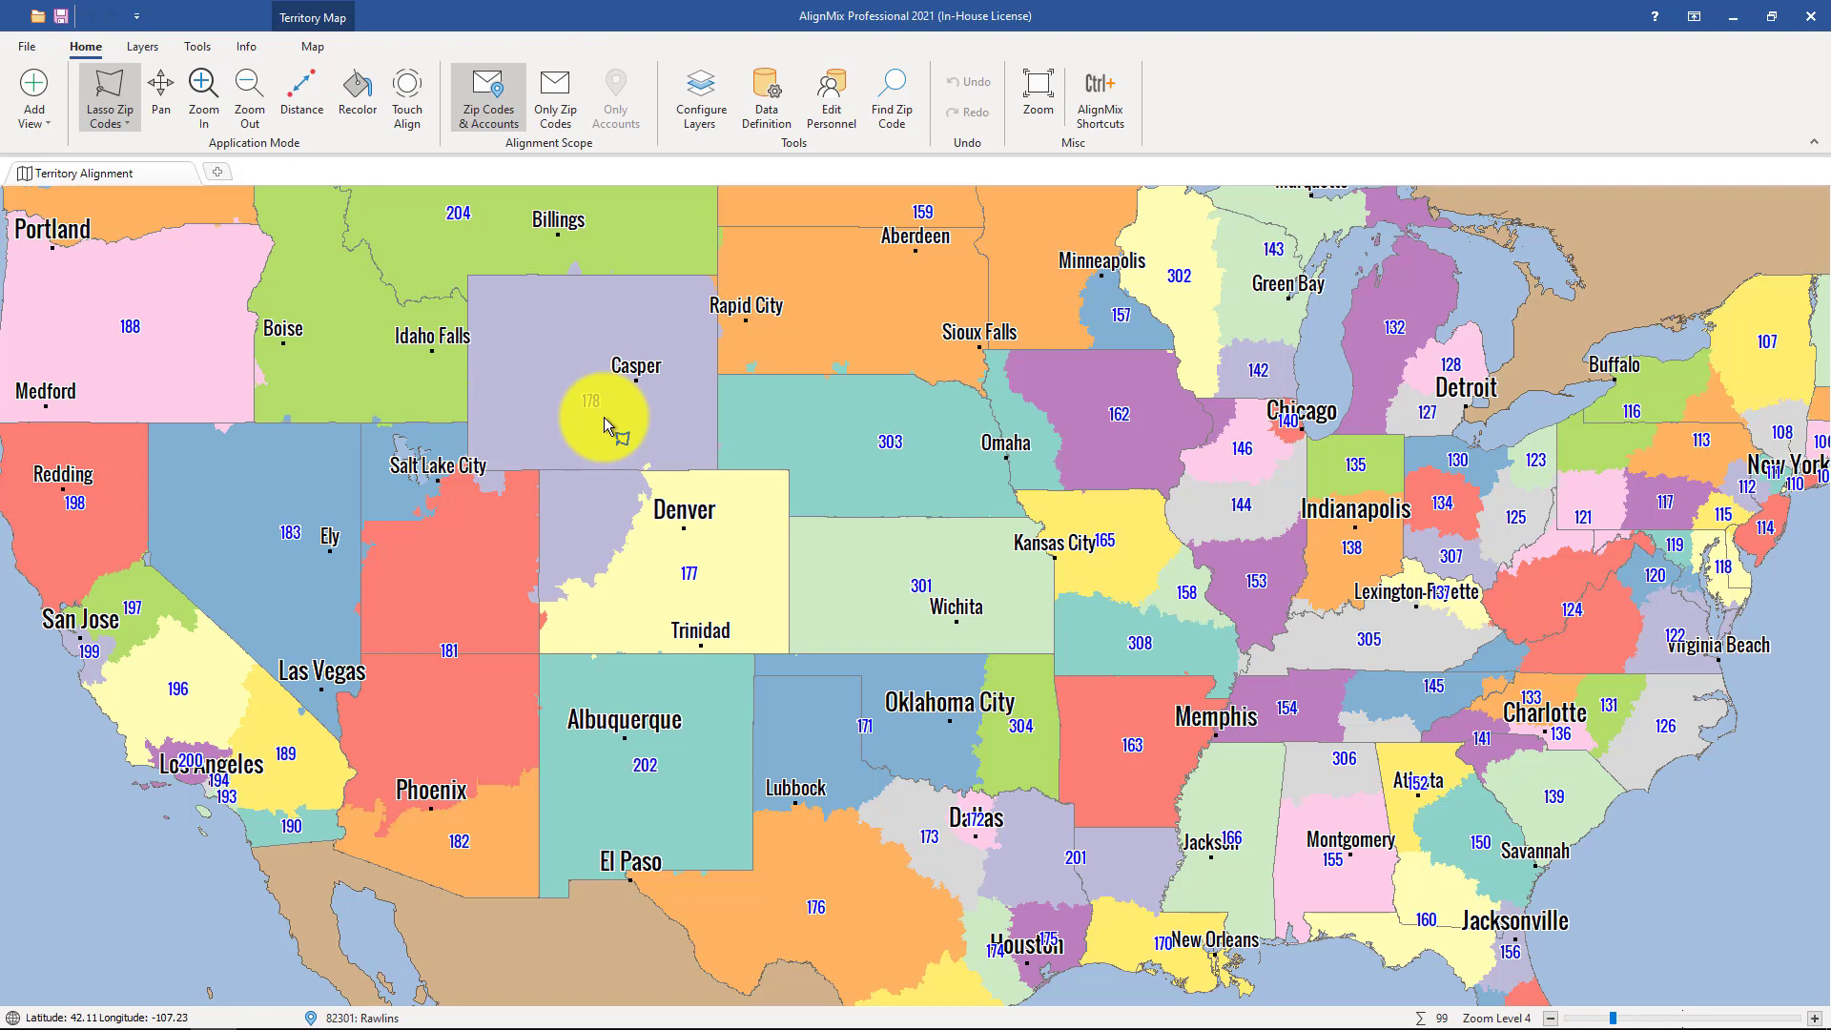
Step: Switch back to Excel and examine the zip code, territory ID and territory name columns on the Zip TerrDistReg sheet
key(alt+Tab)
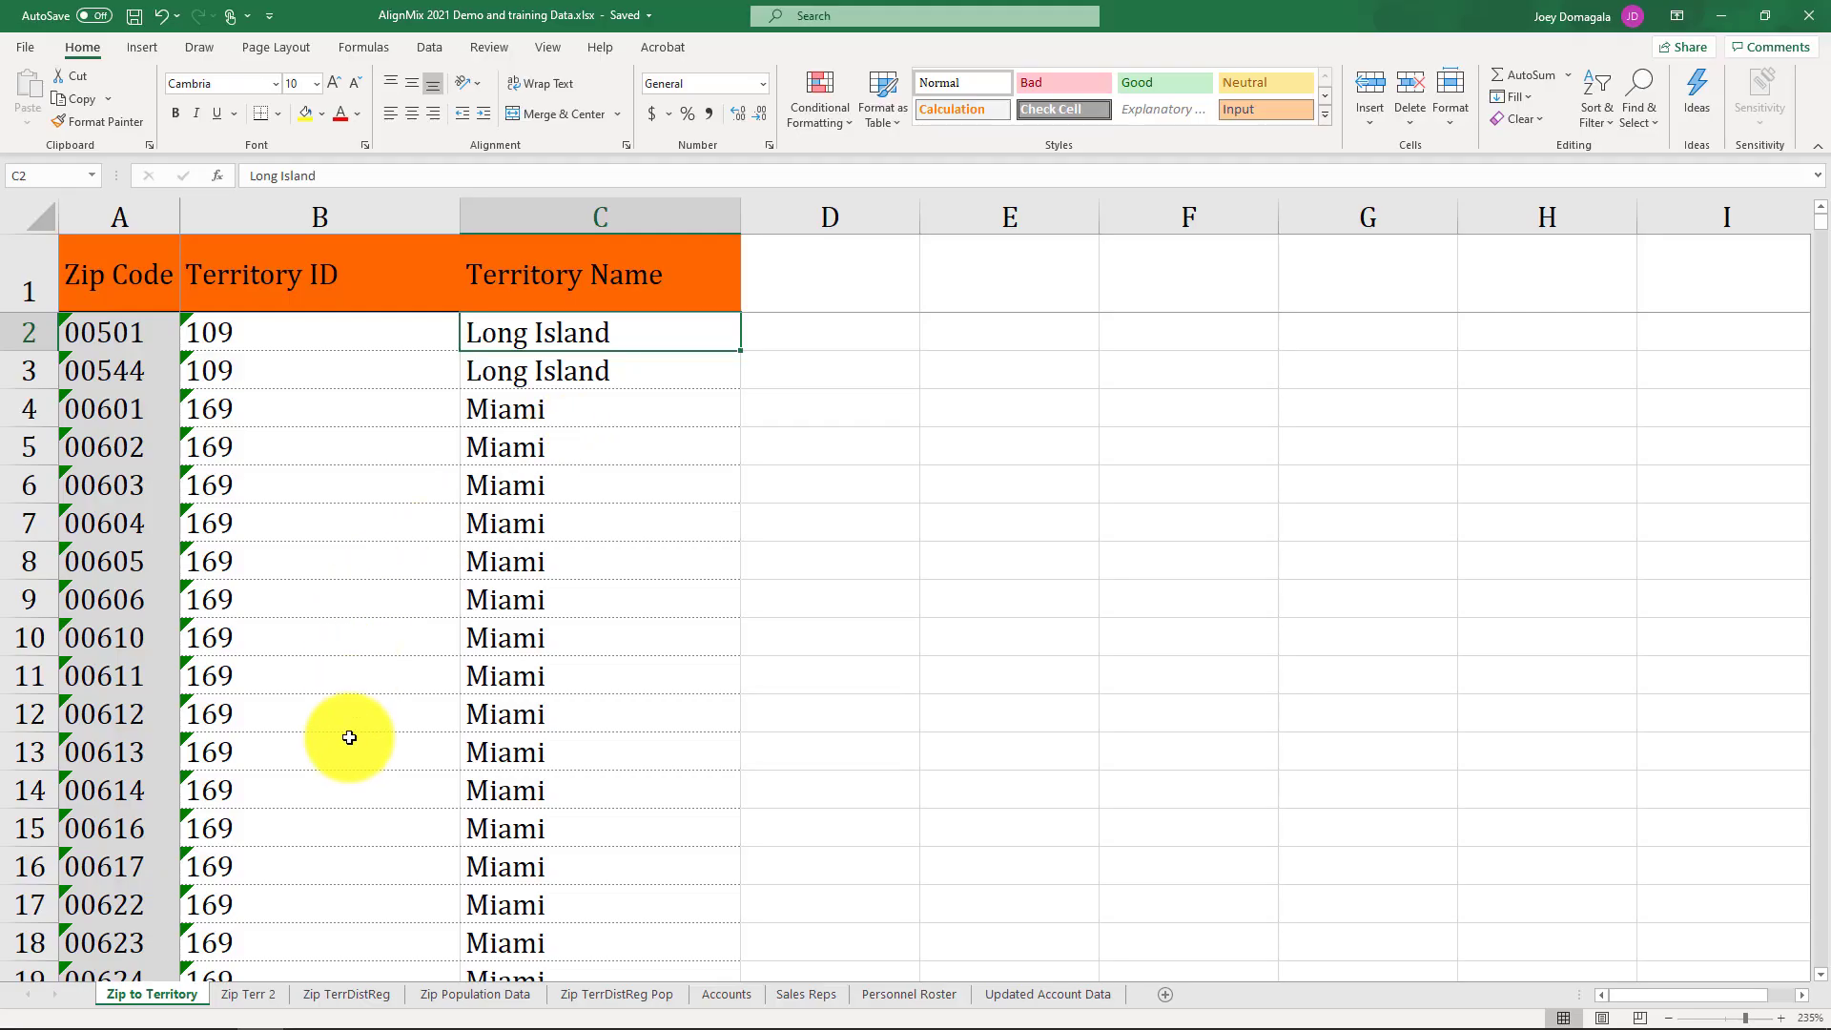
click(343, 995)
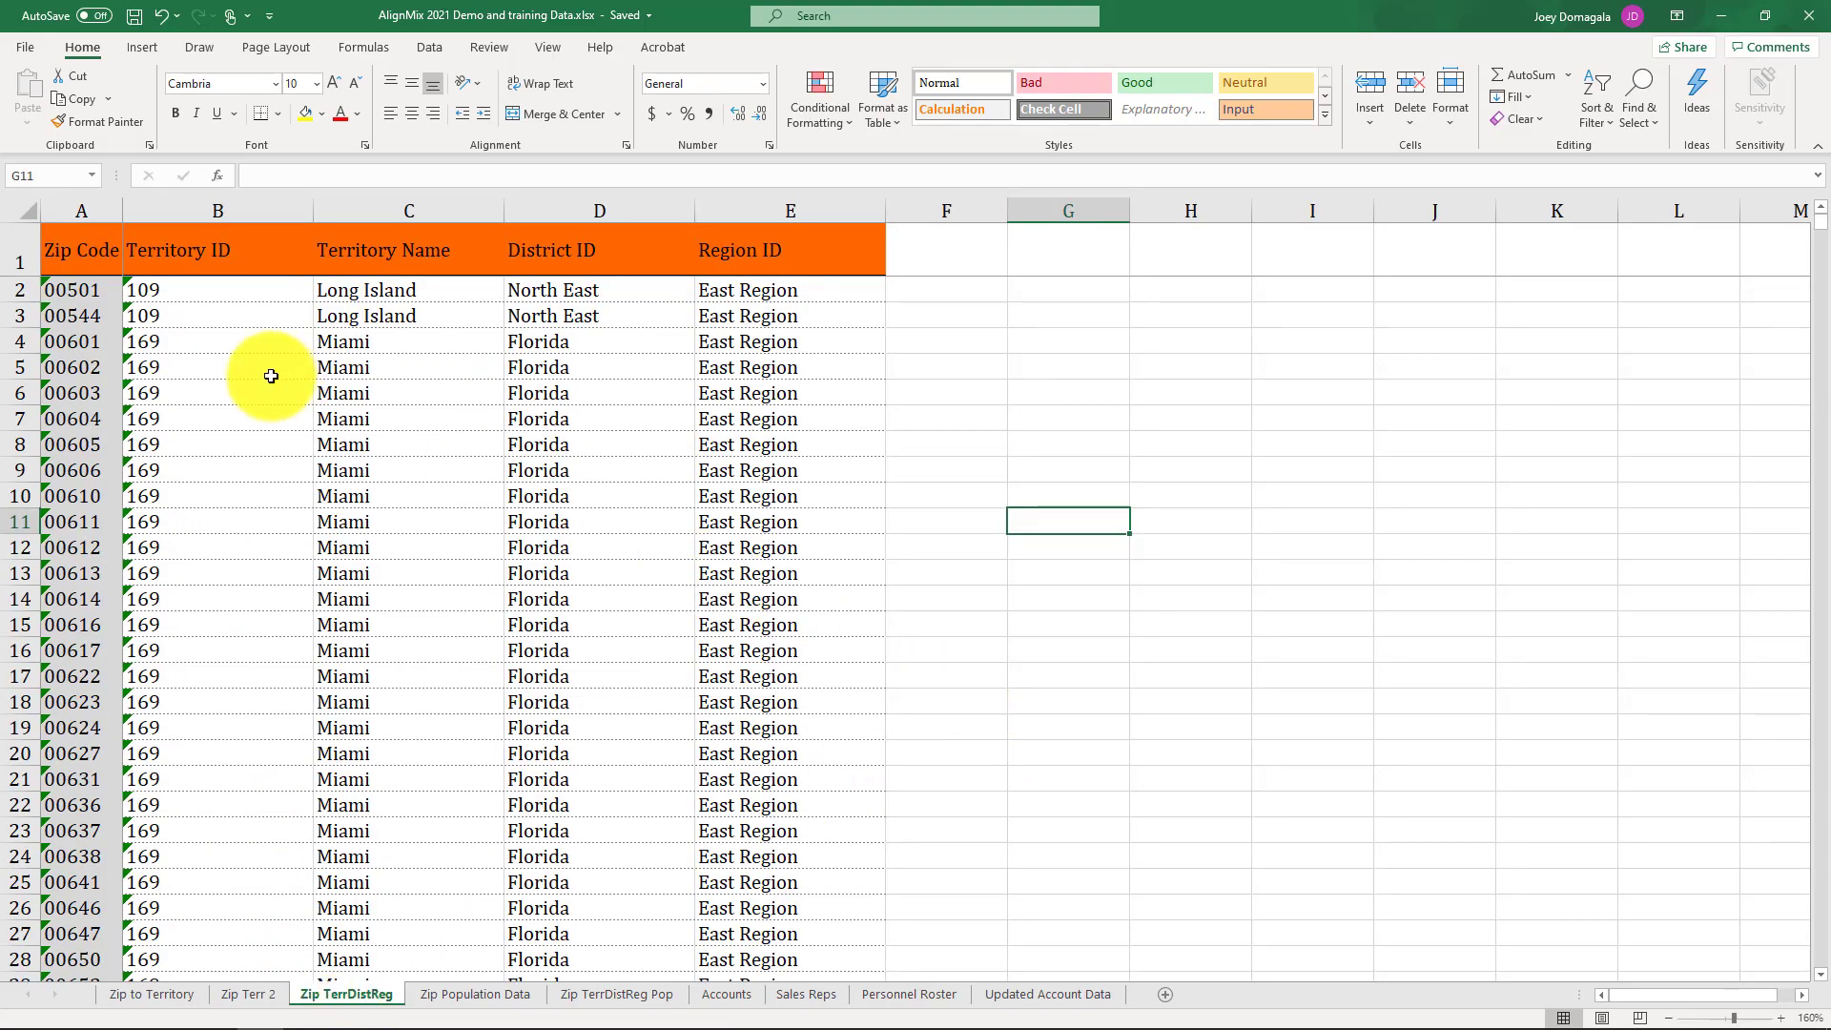
scroll(238, 360, up, 2)
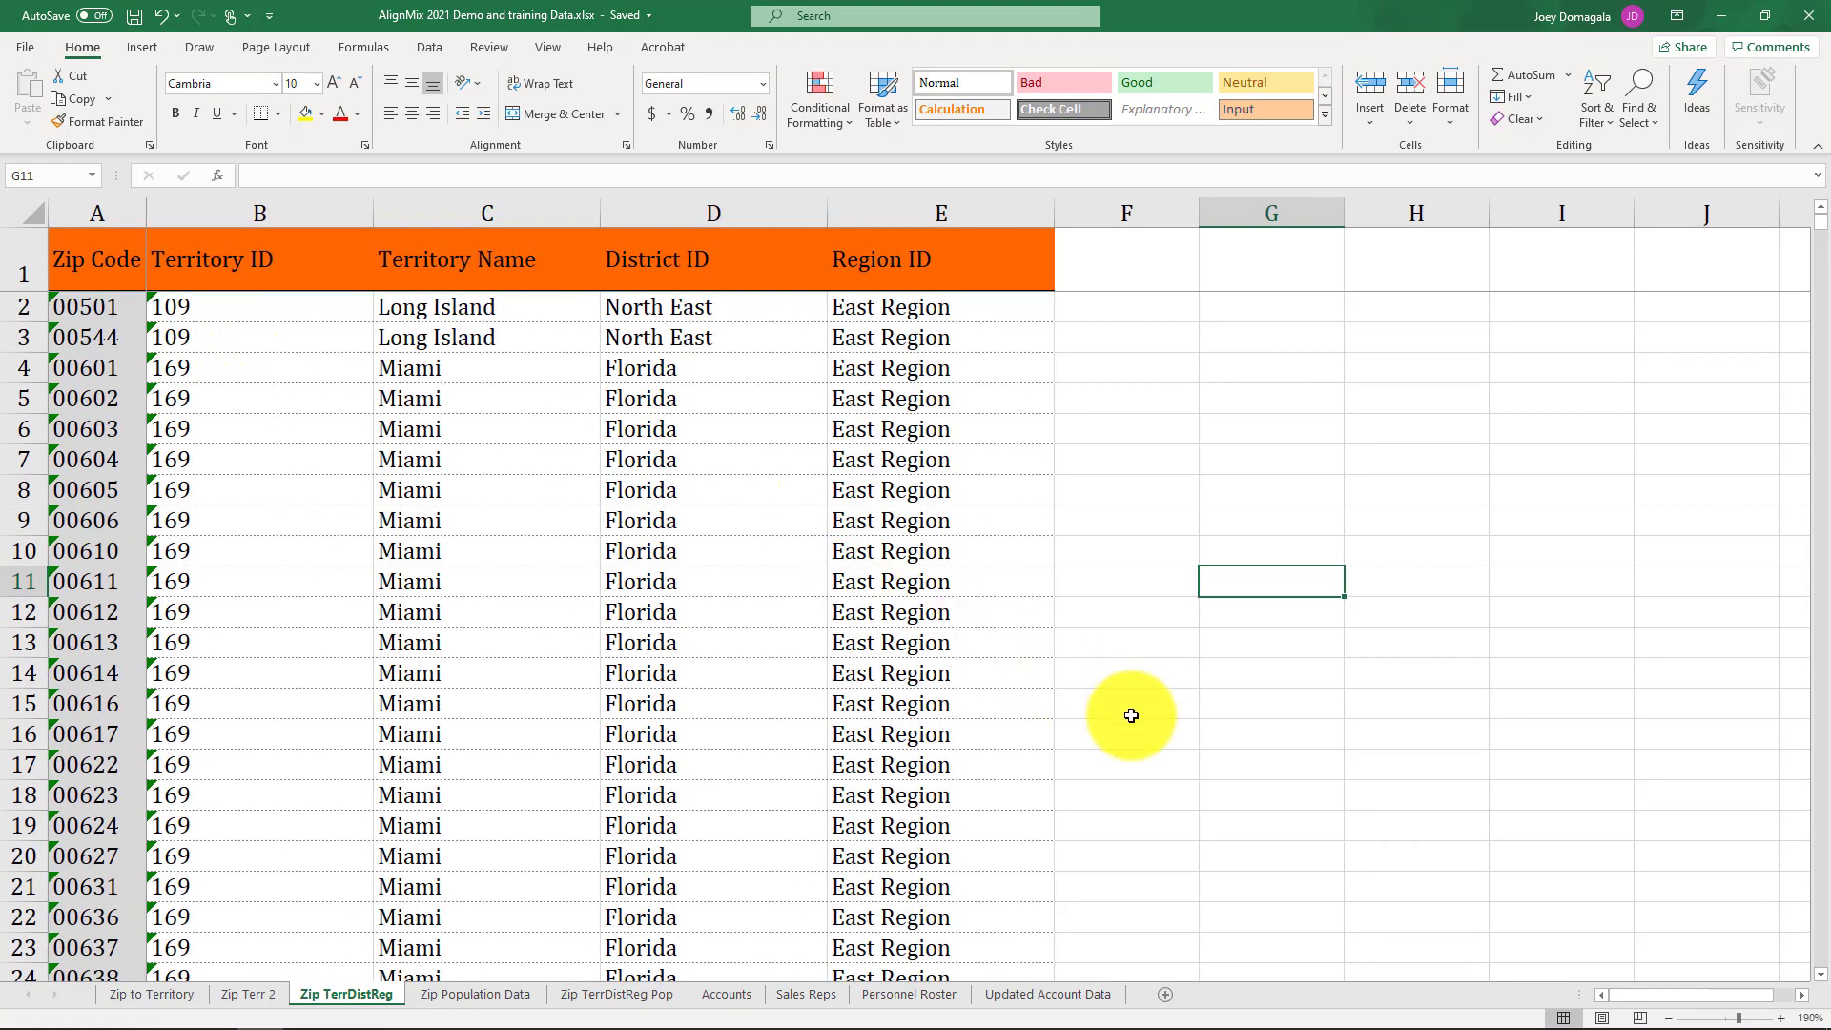
click(119, 212)
click(245, 210)
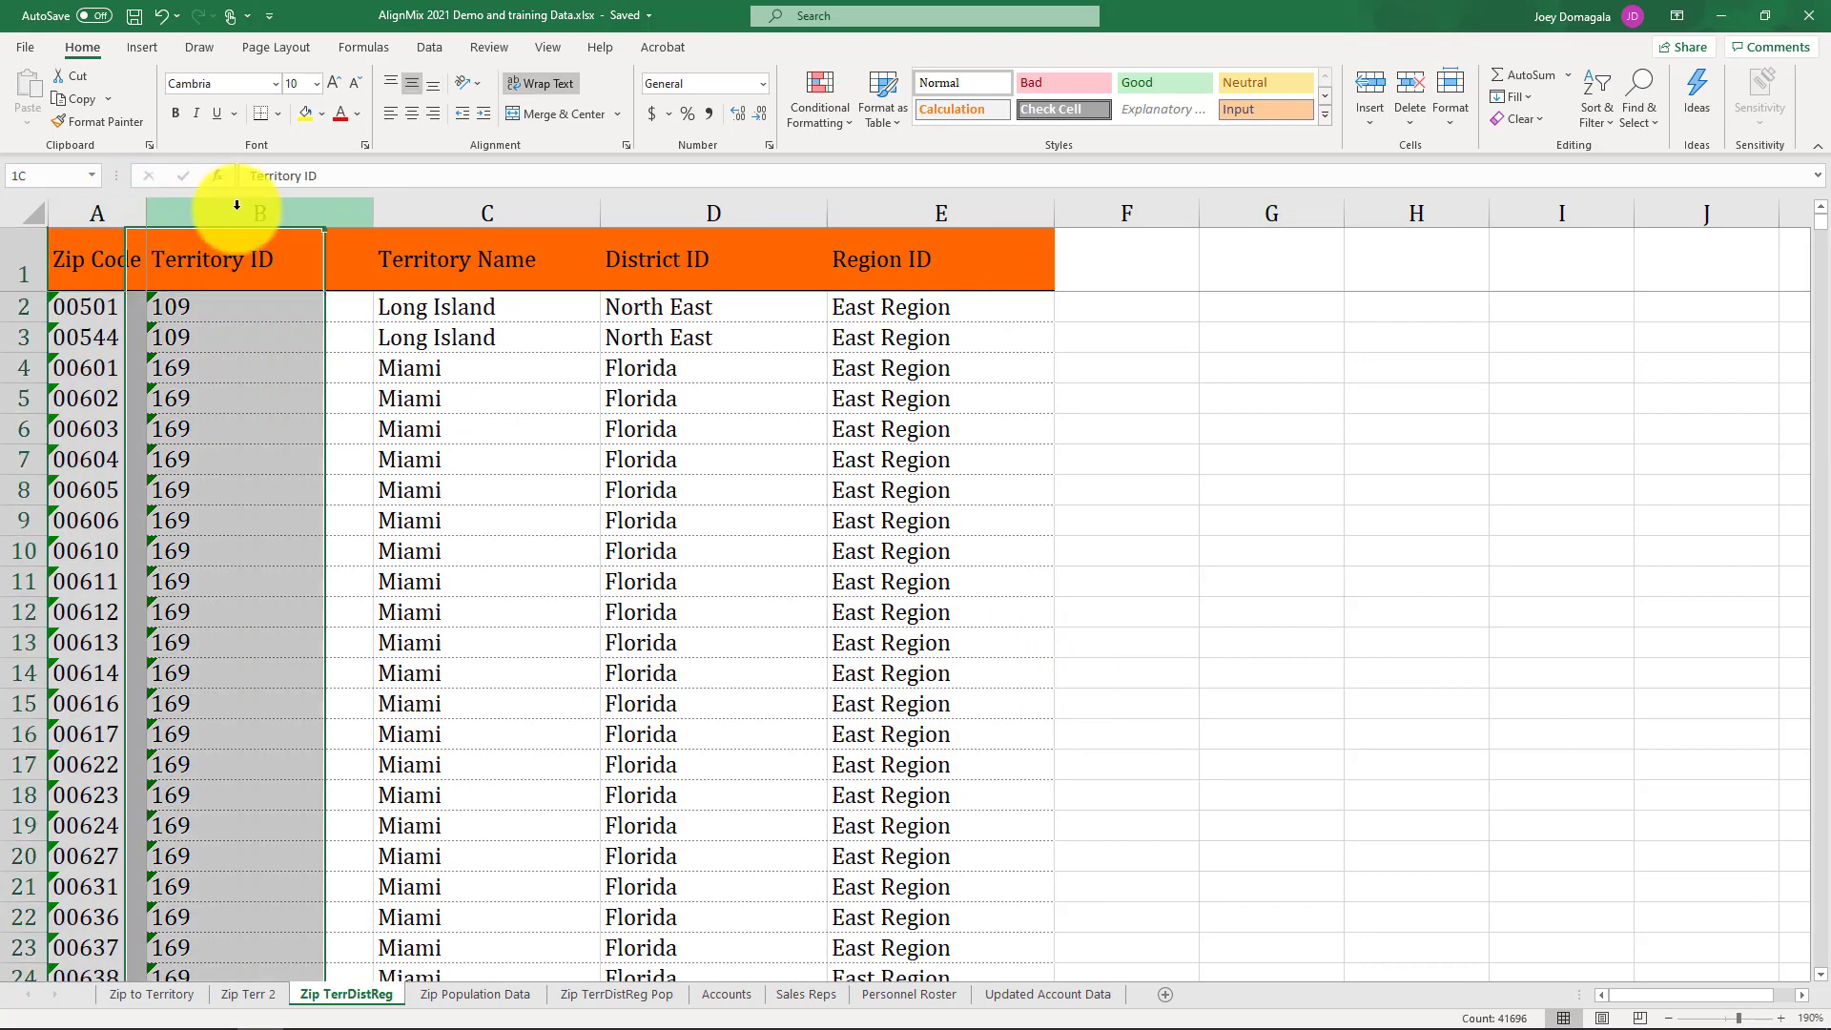
click(410, 208)
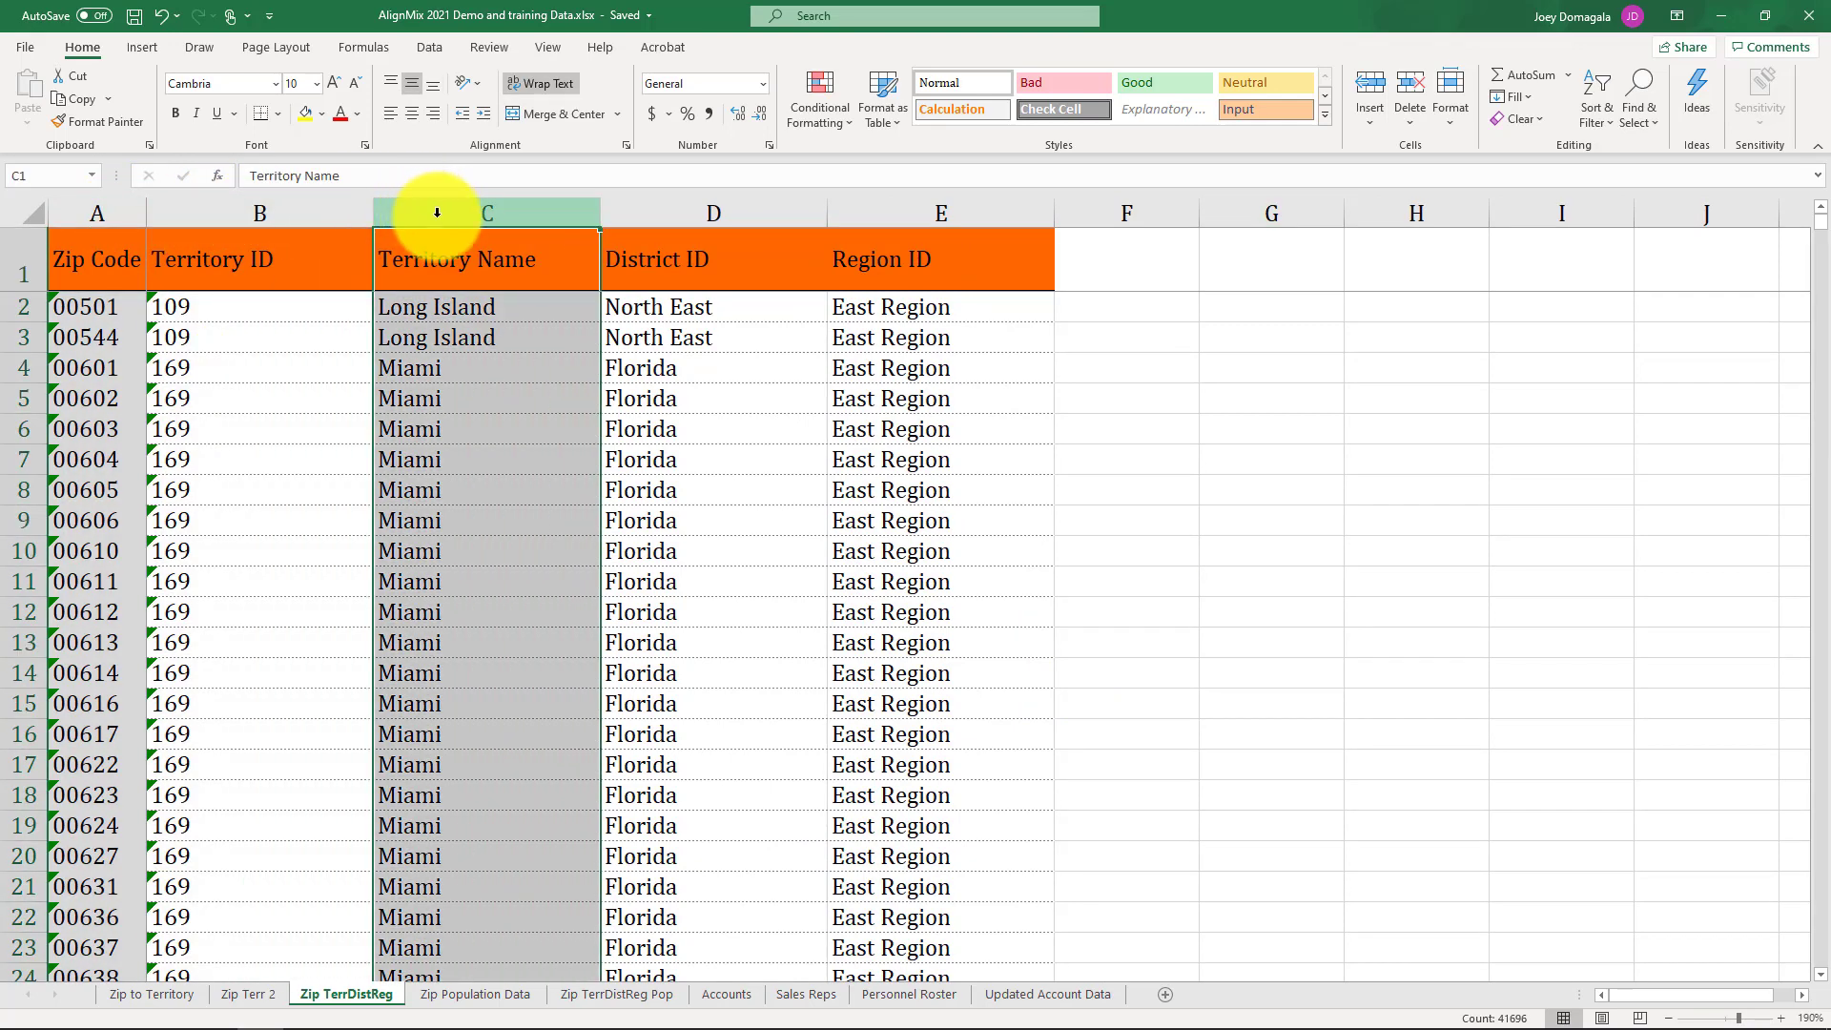
click(555, 434)
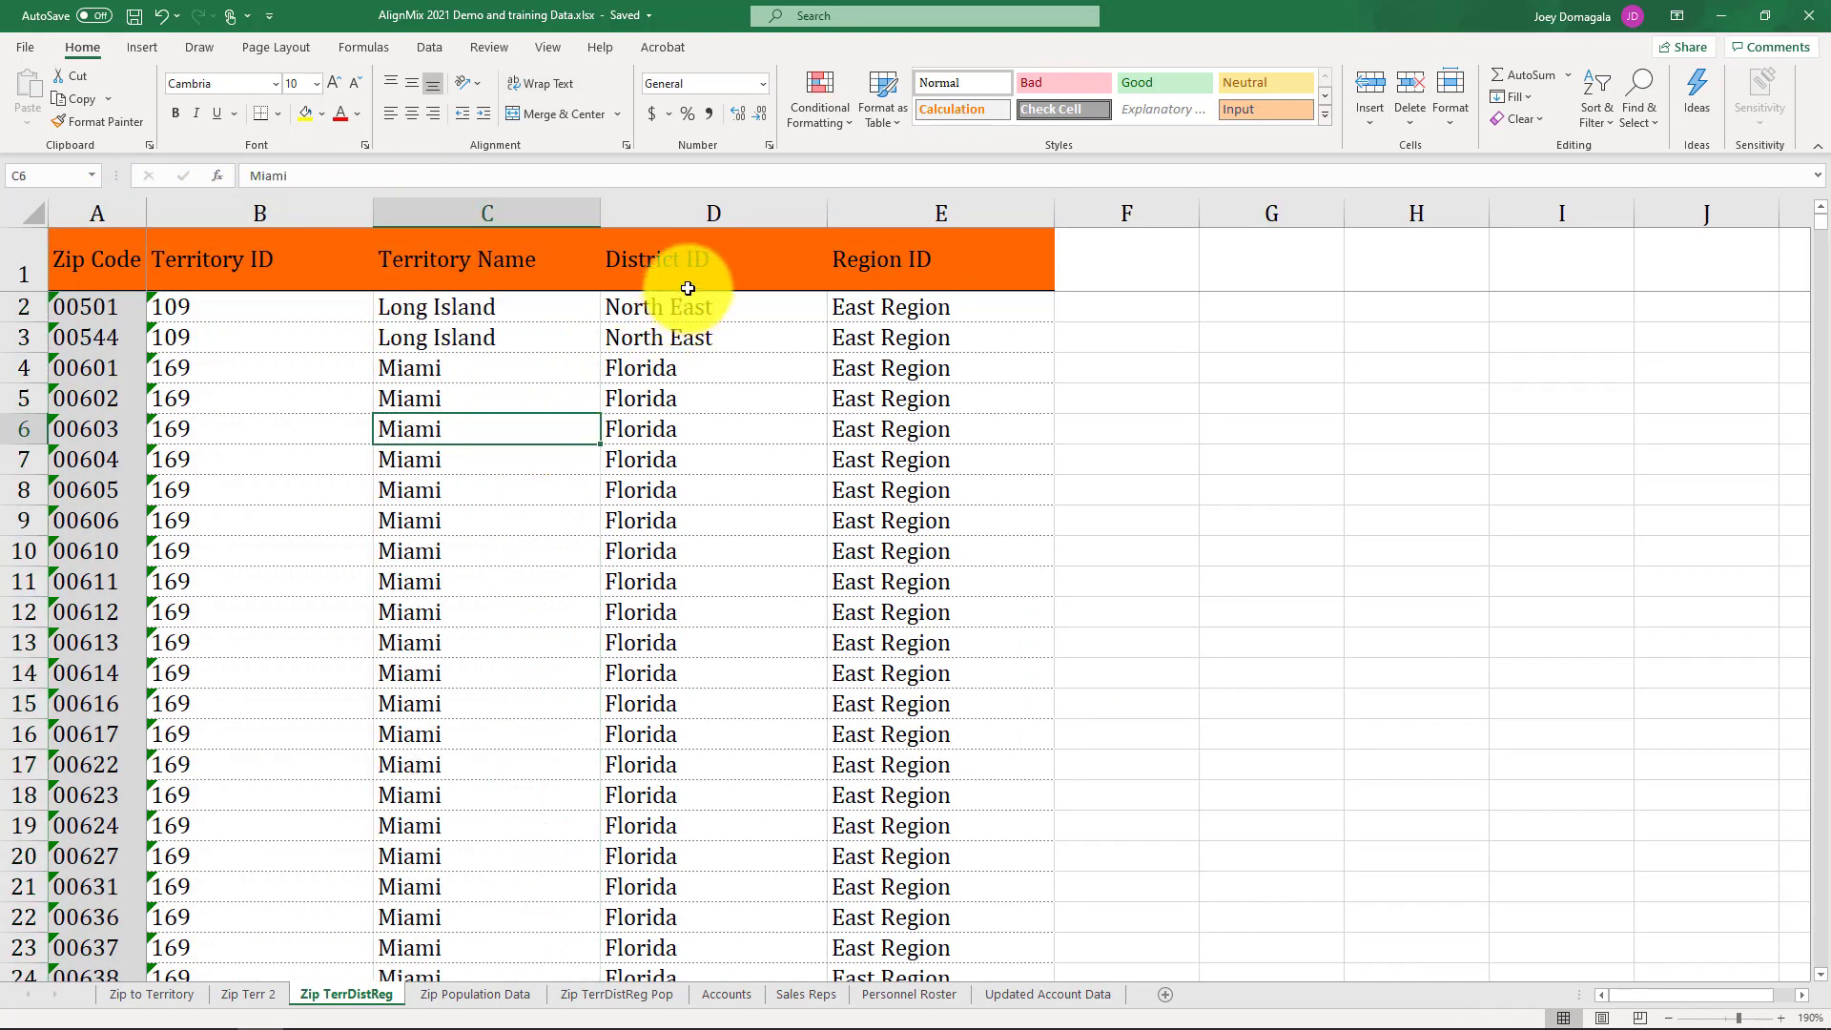
Step: Examine the District ID and Region ID hierarchy columns alongside Territory Name on the Zip TerrDistReg sheet
click(715, 215)
click(916, 221)
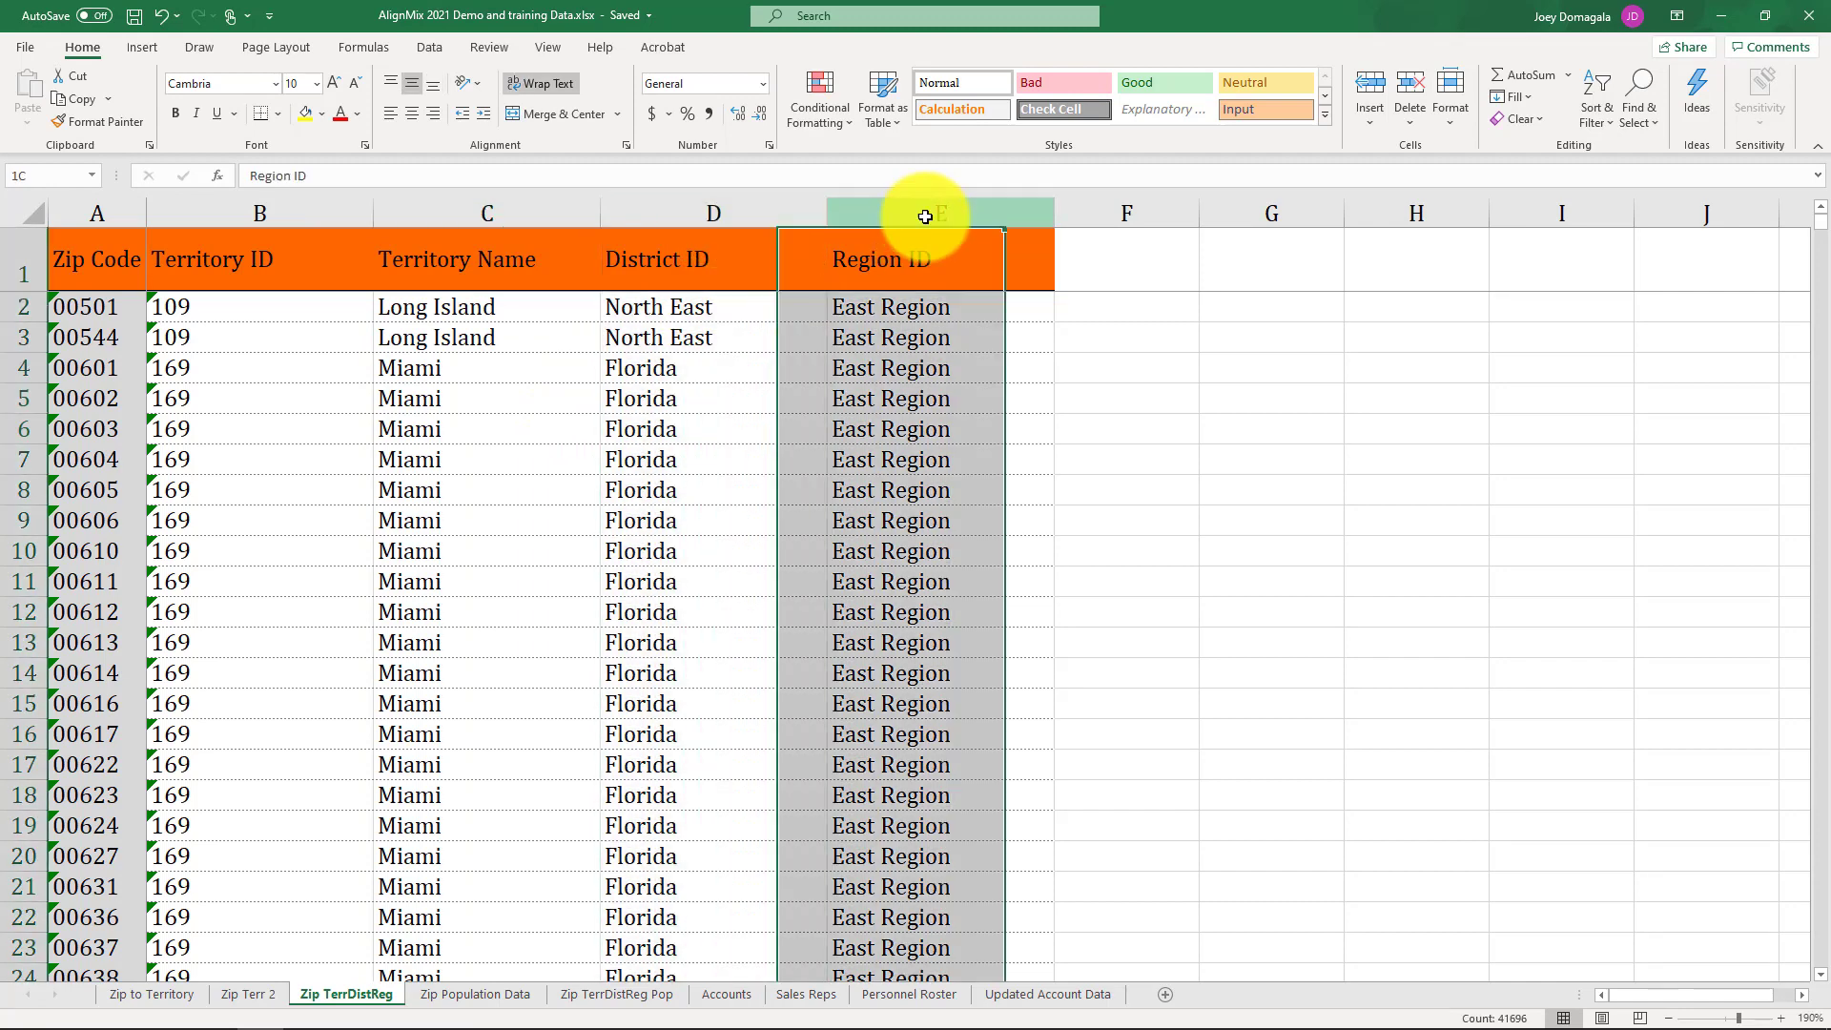
click(1253, 539)
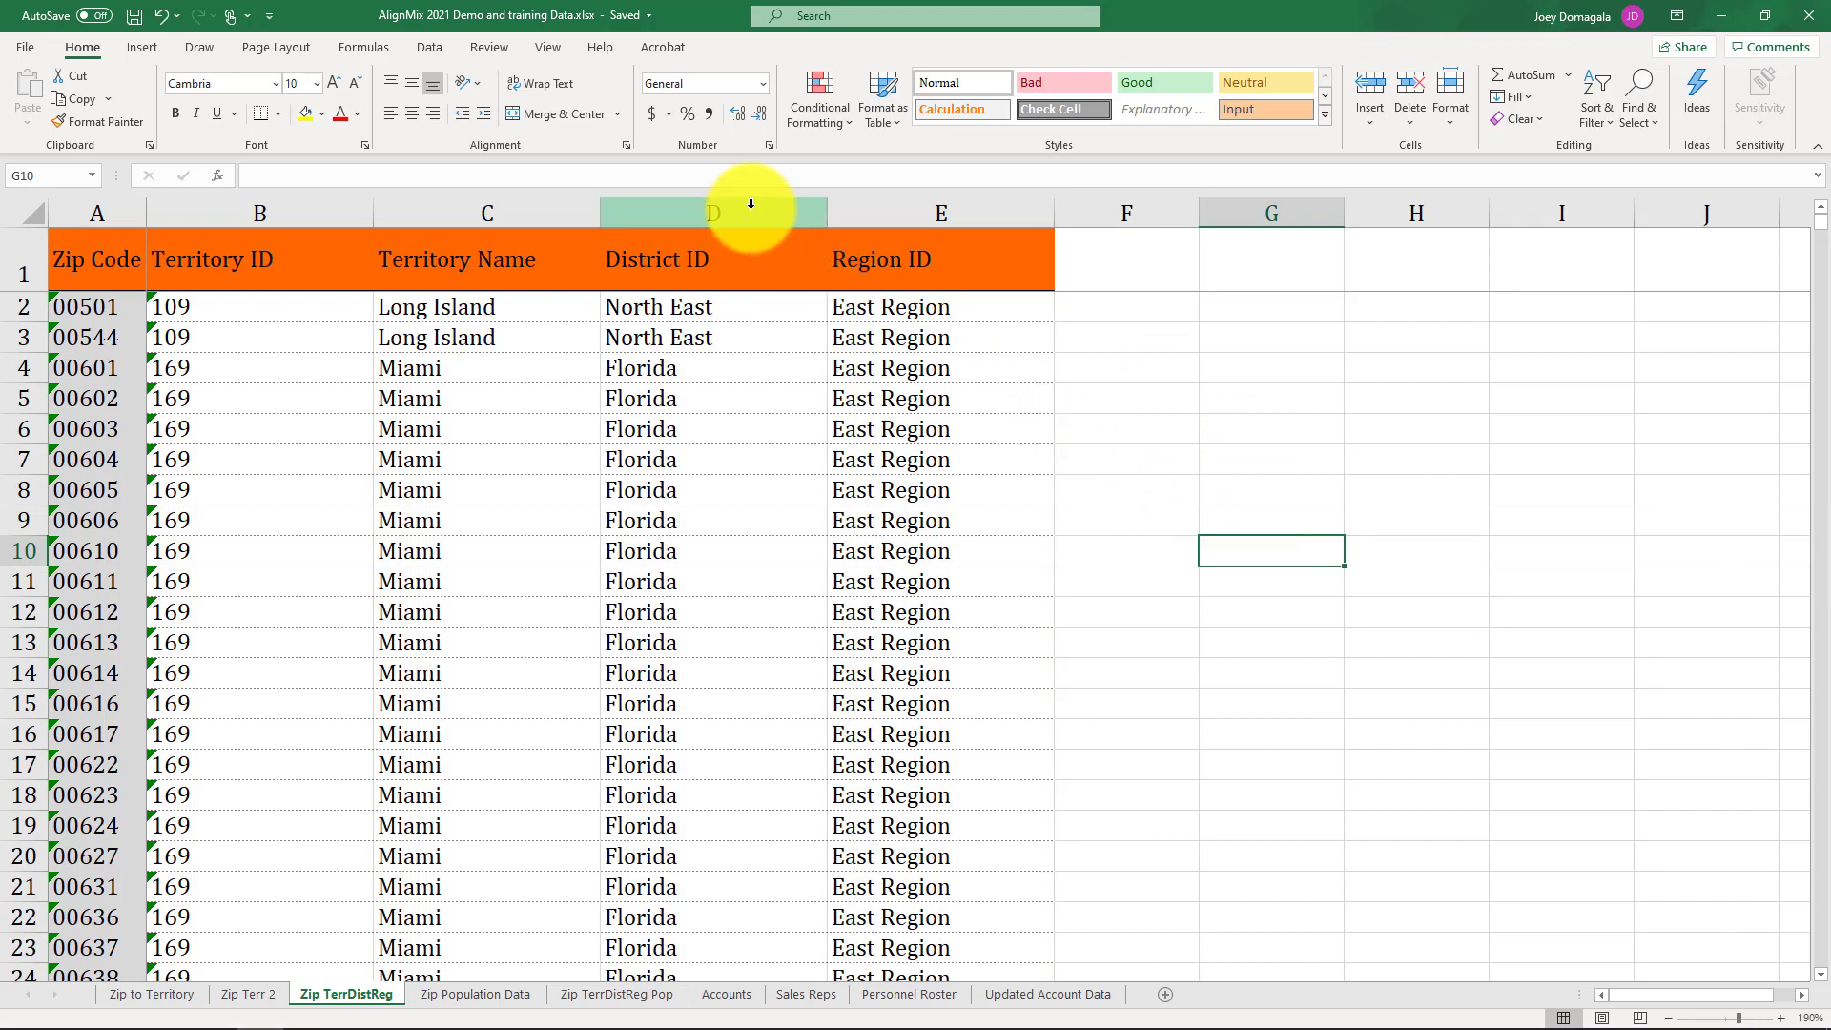
click(477, 208)
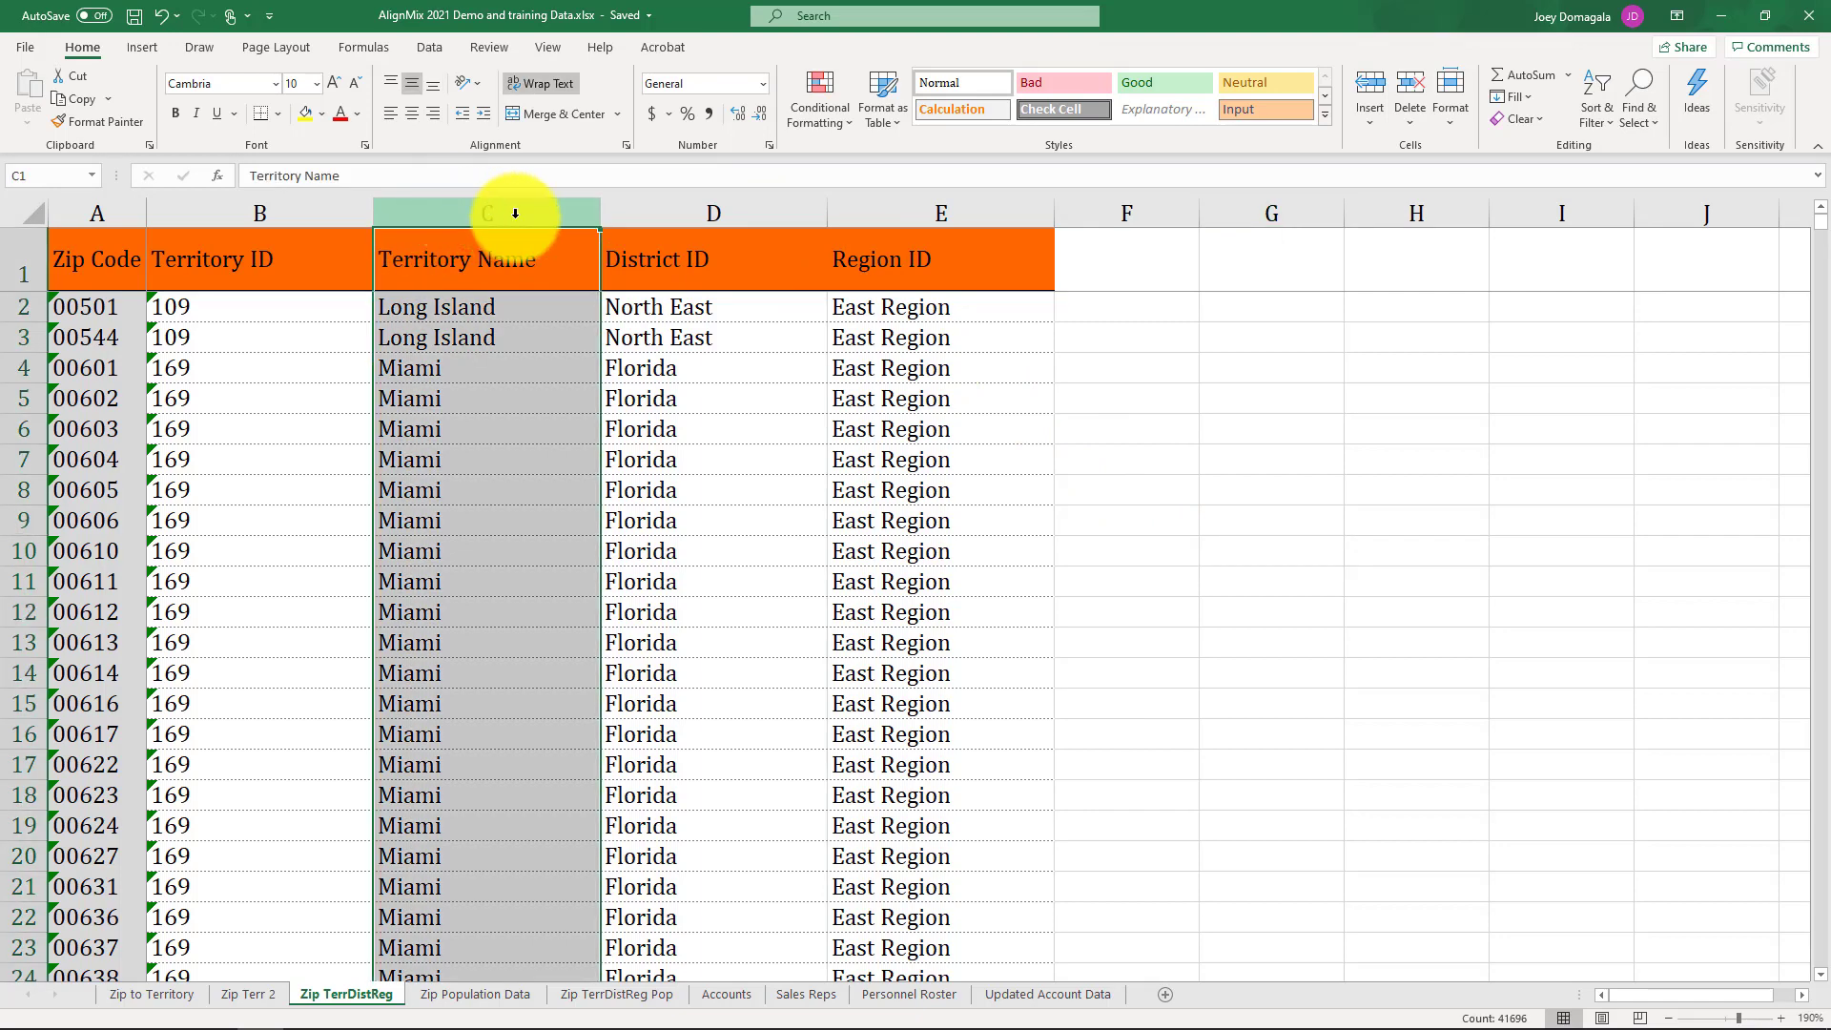
click(666, 206)
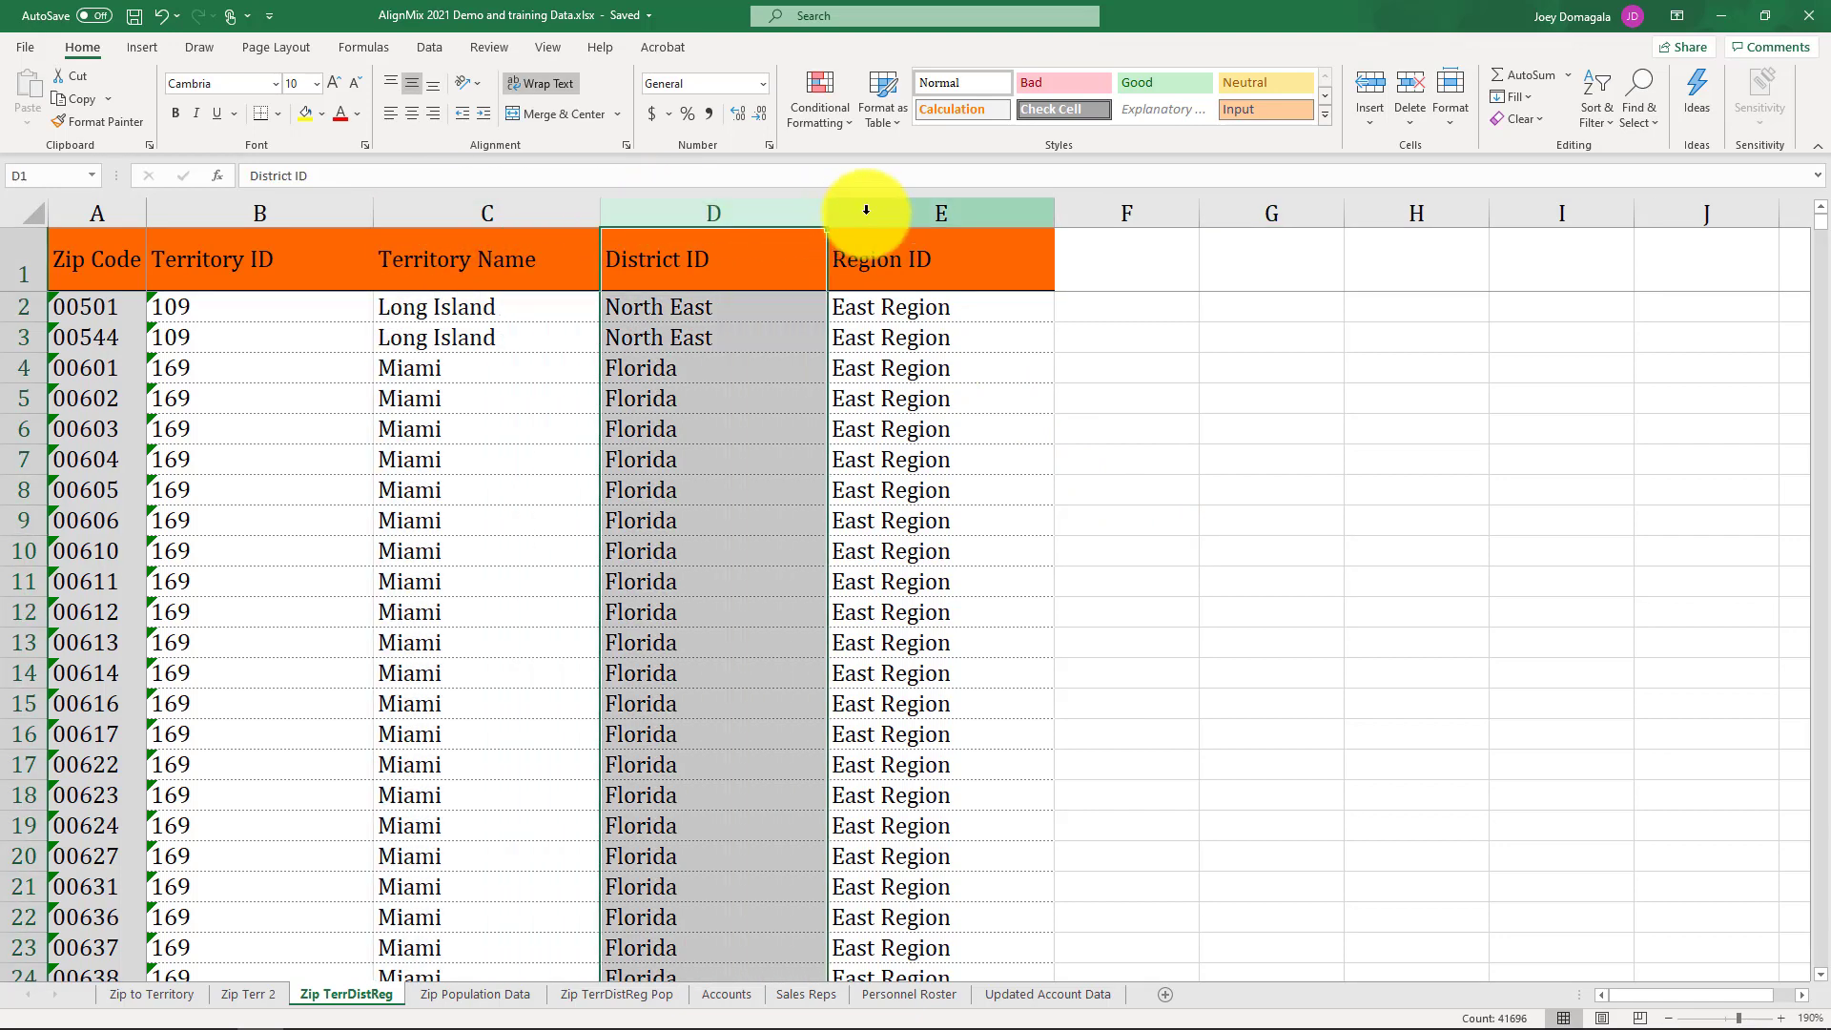
click(866, 214)
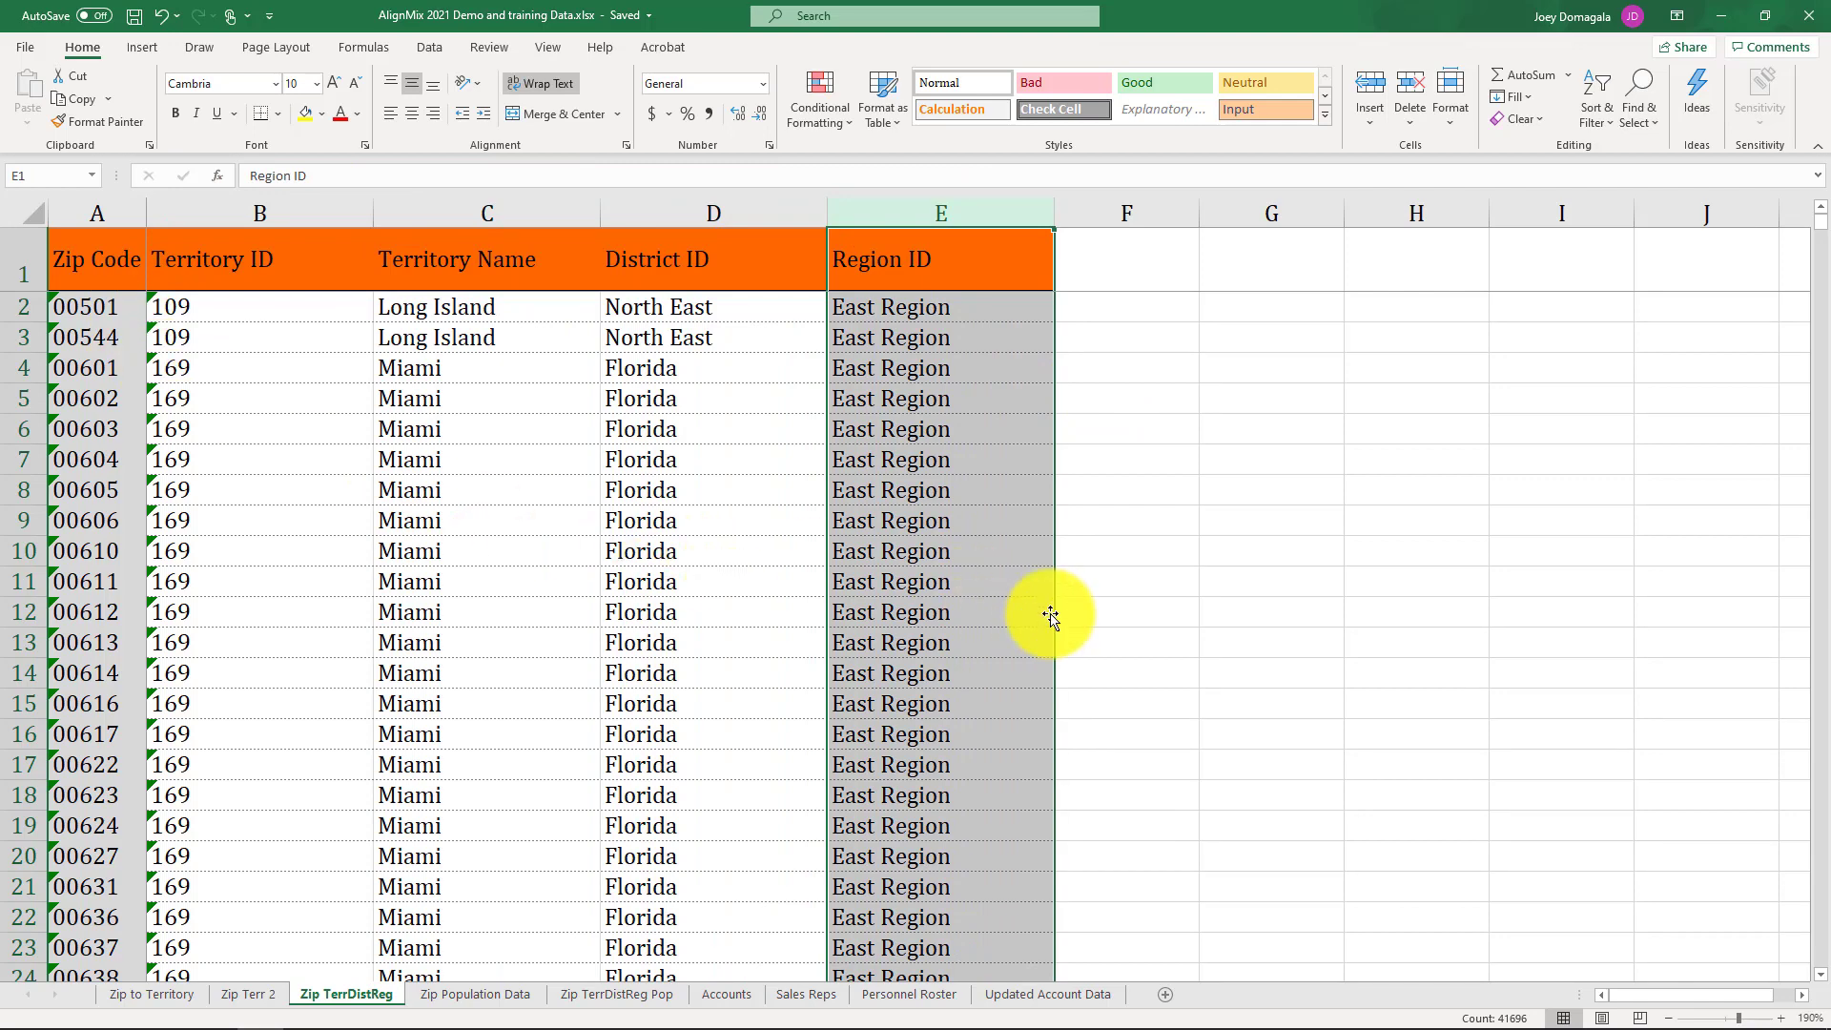
Step: Examine the Zip Code and Population columns on the Zip Population Data sheet
click(473, 995)
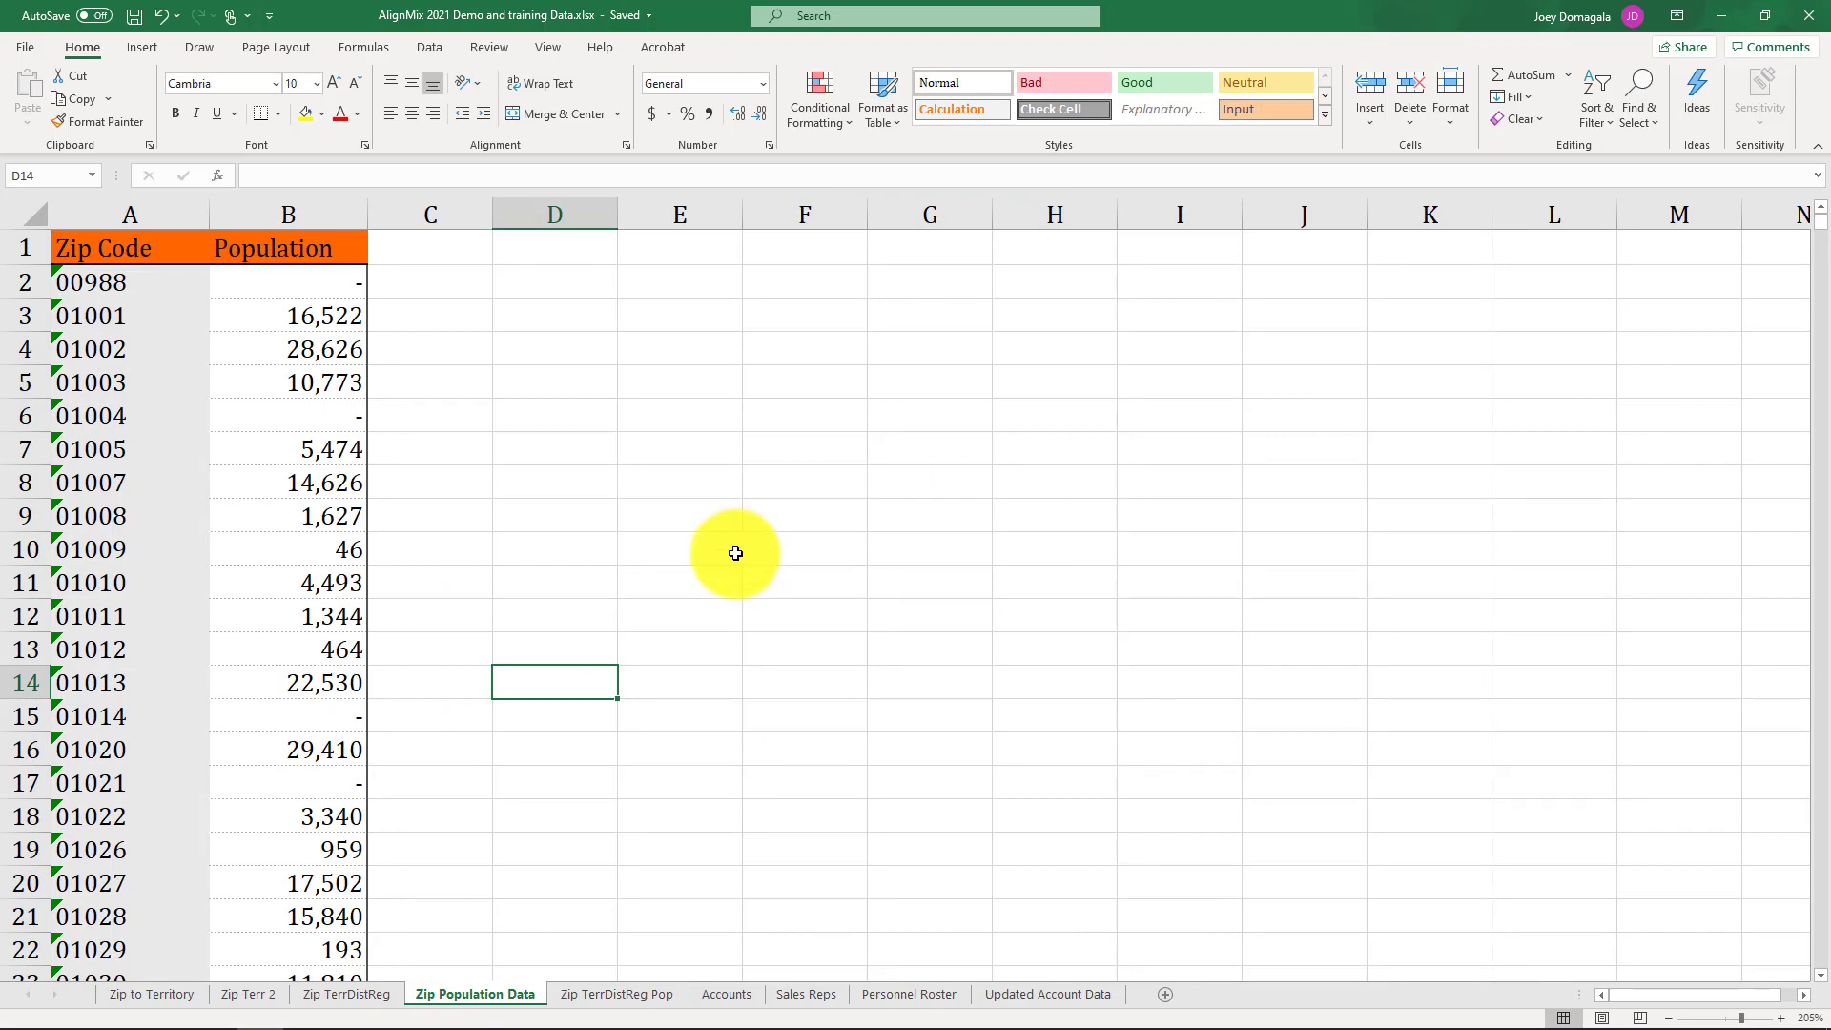
drag(120, 251, 221, 252)
click(527, 584)
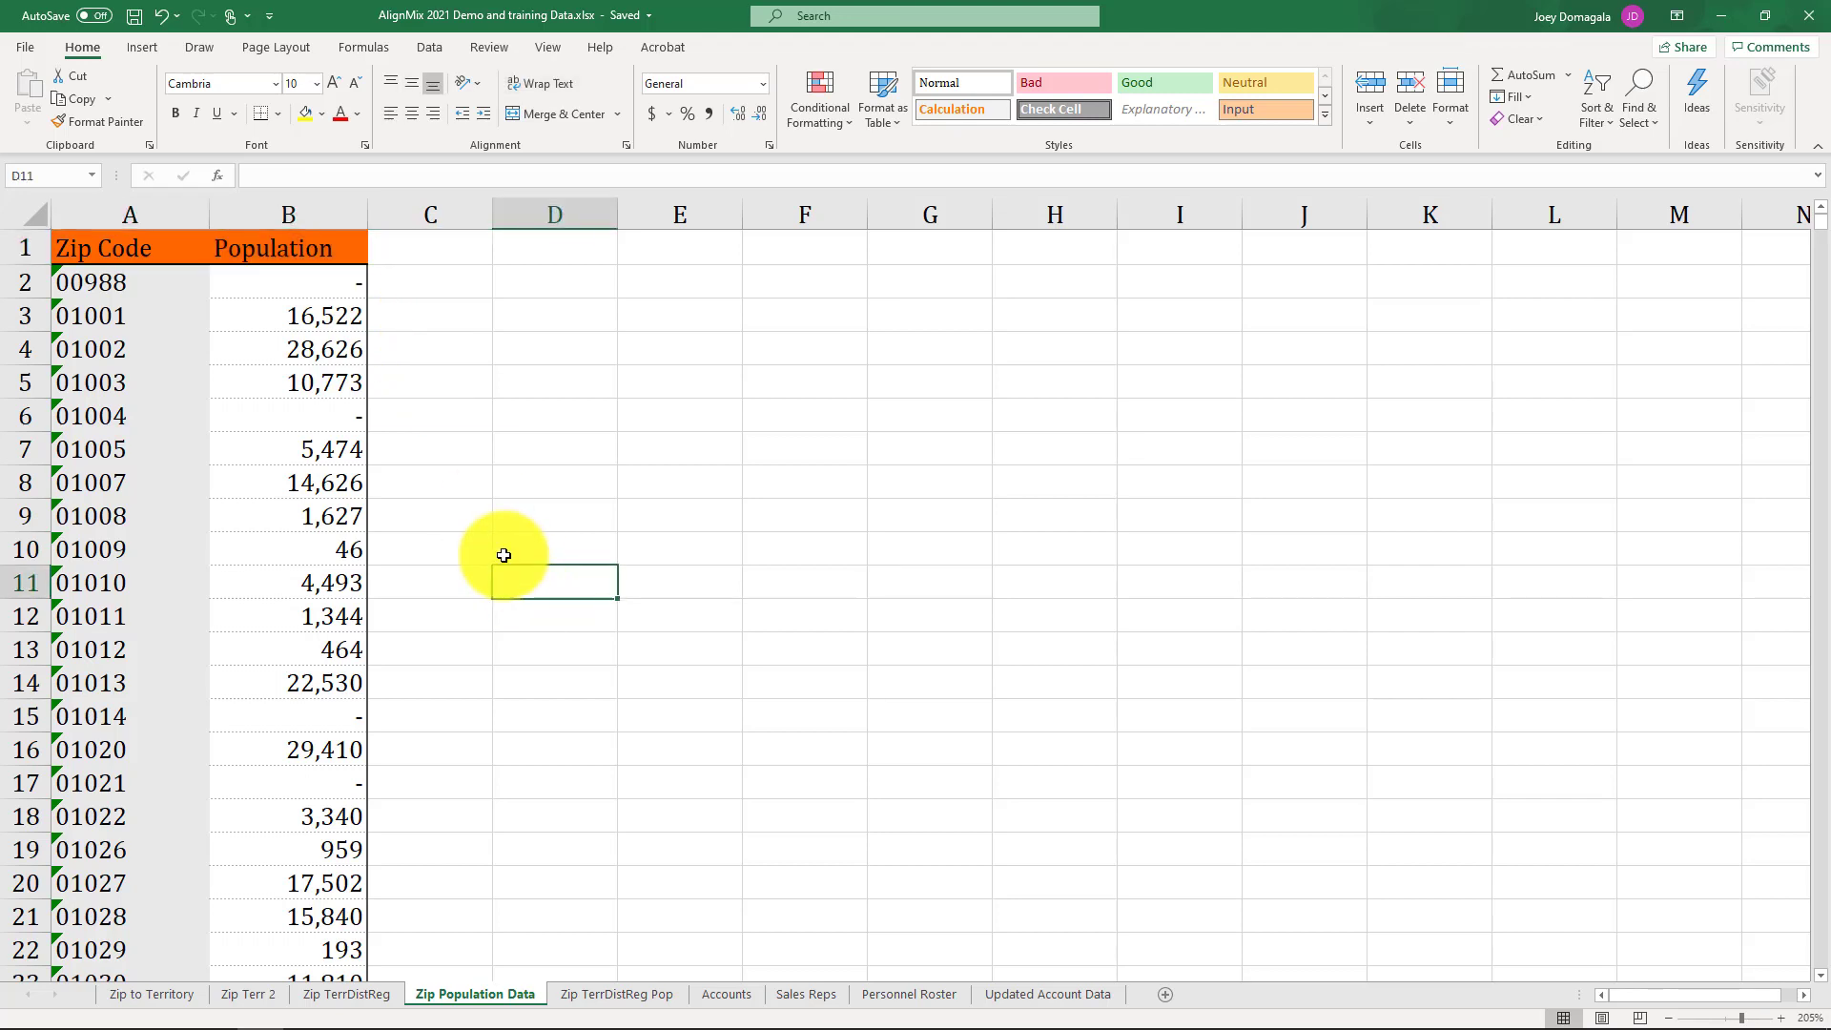
click(129, 204)
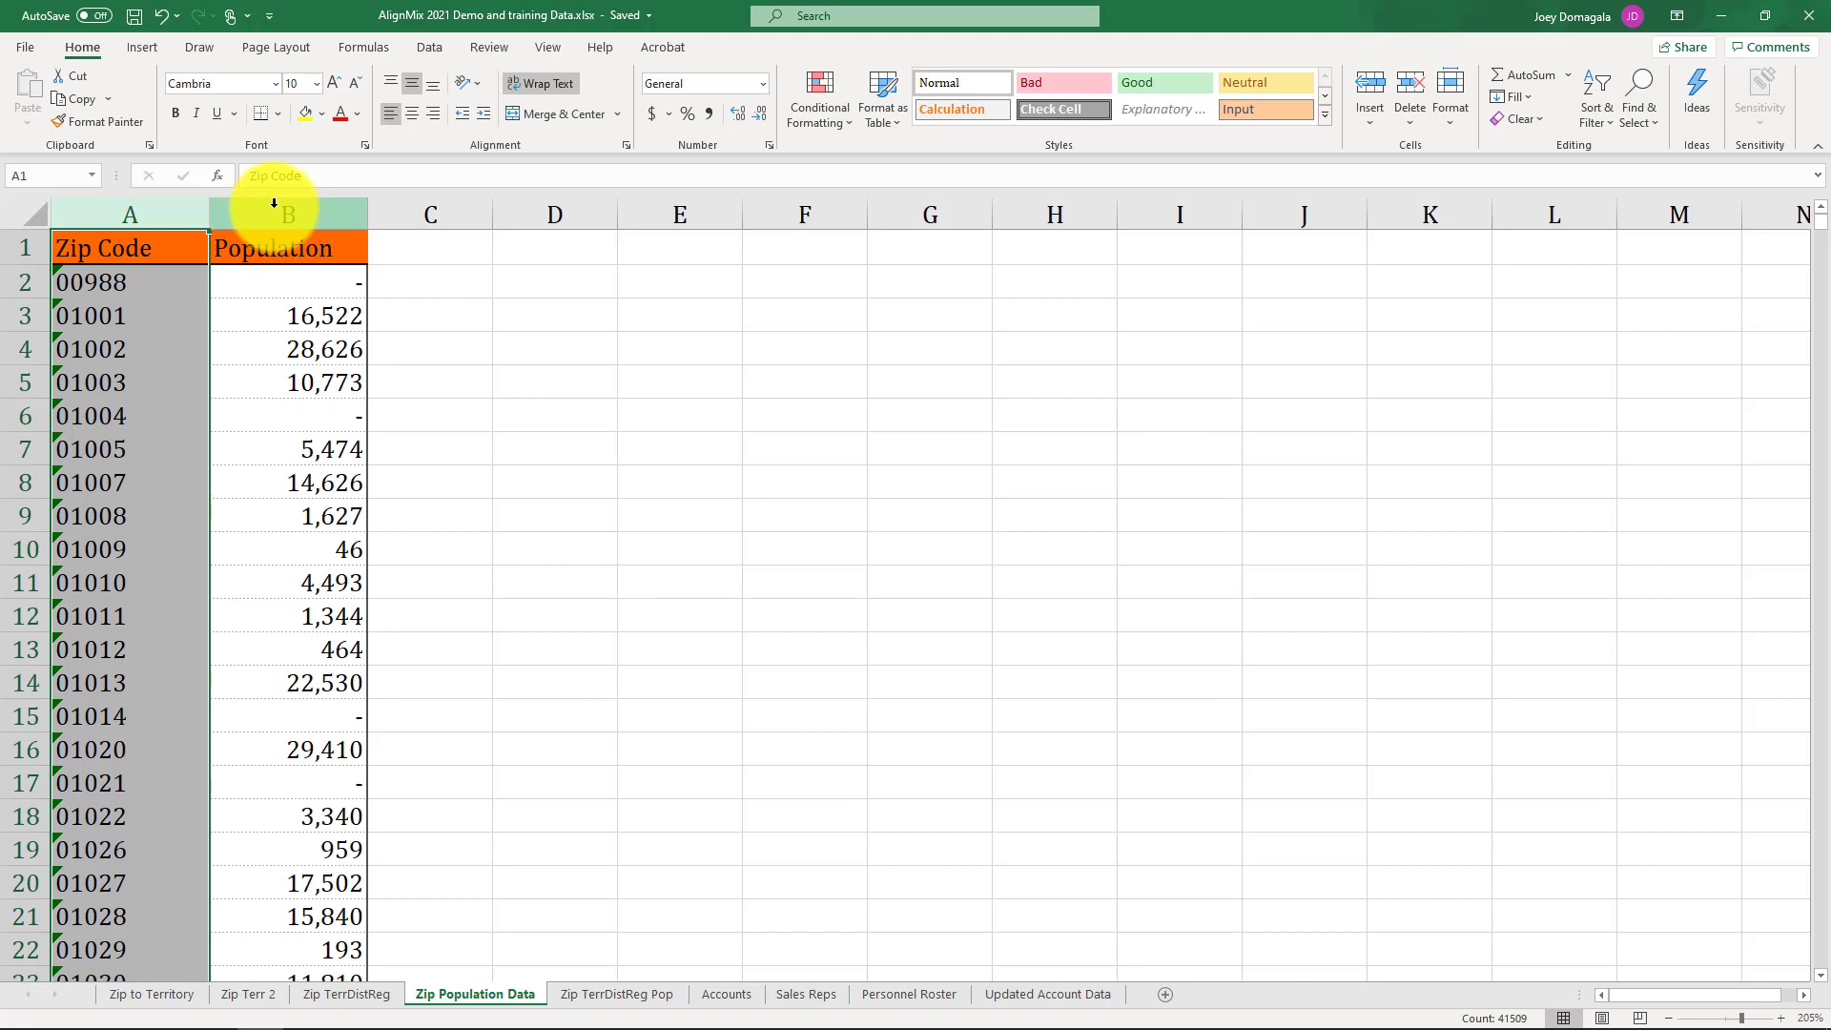
drag(272, 203, 143, 196)
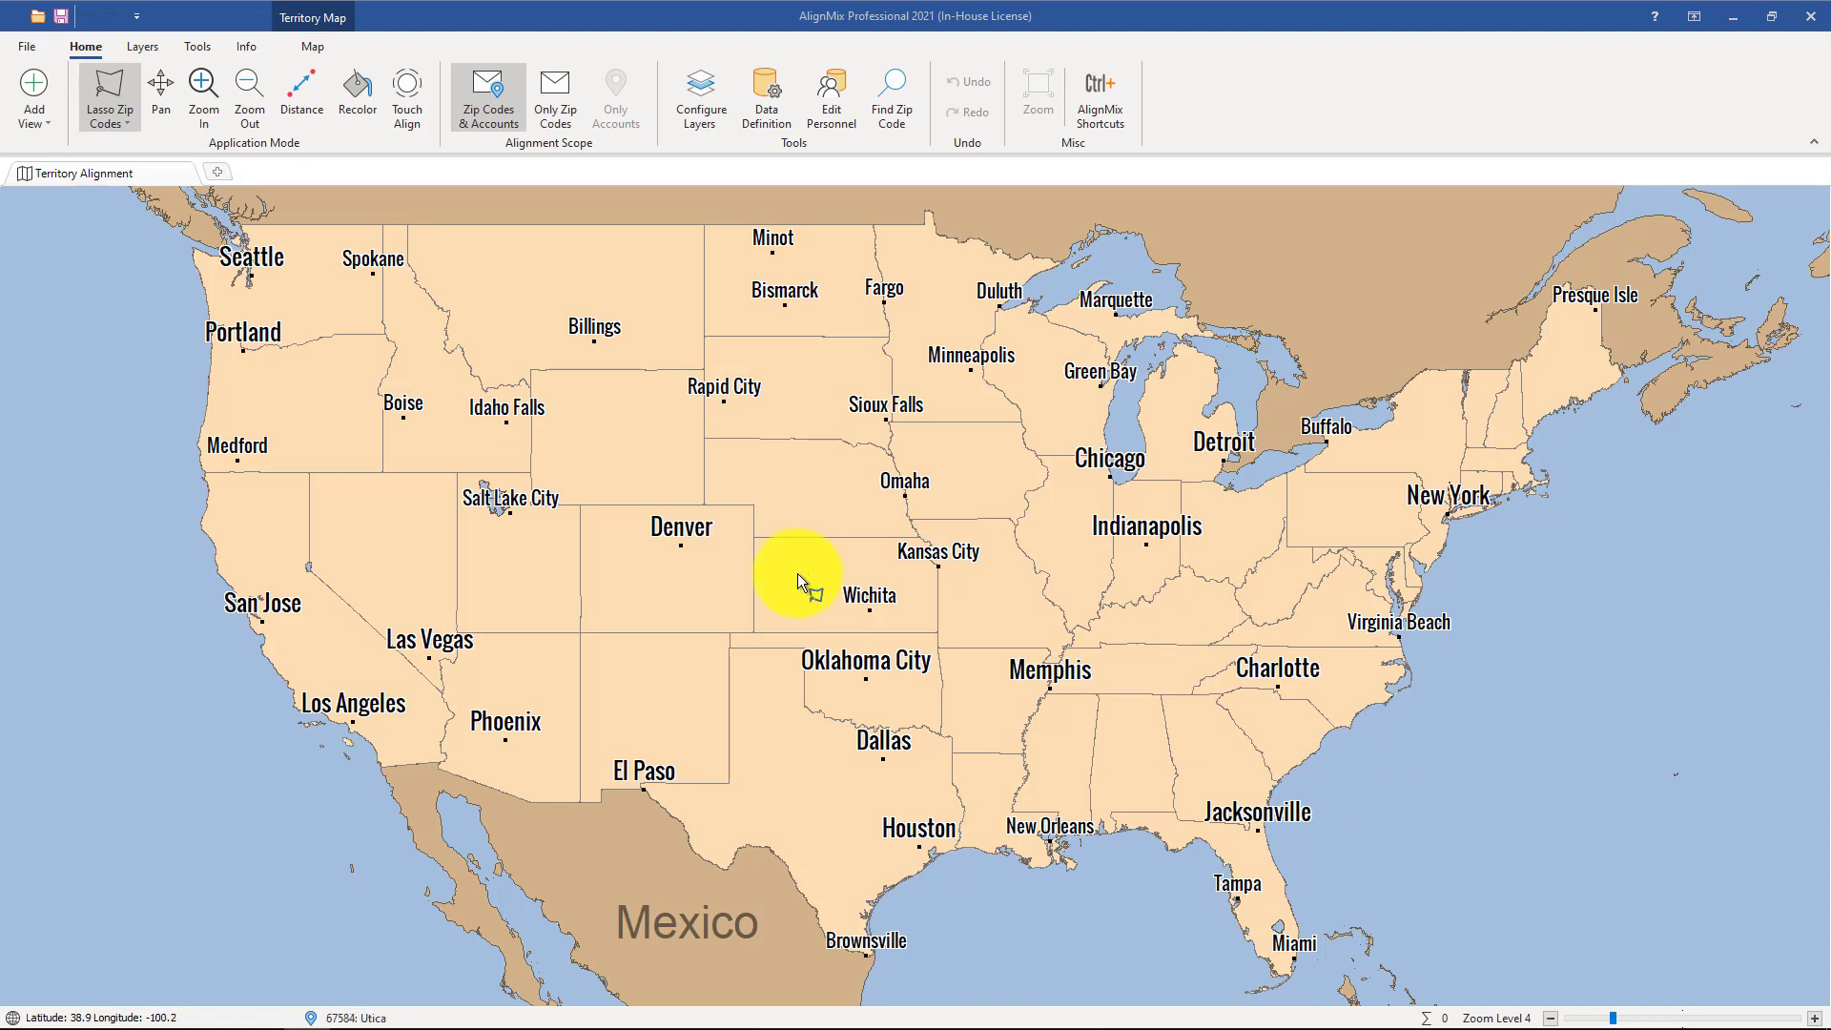
Step: Lasso the zip codes between Denver, Omaha and Oklahoma City in AlignMix, review the Map Query population summary, and close it
click(130, 92)
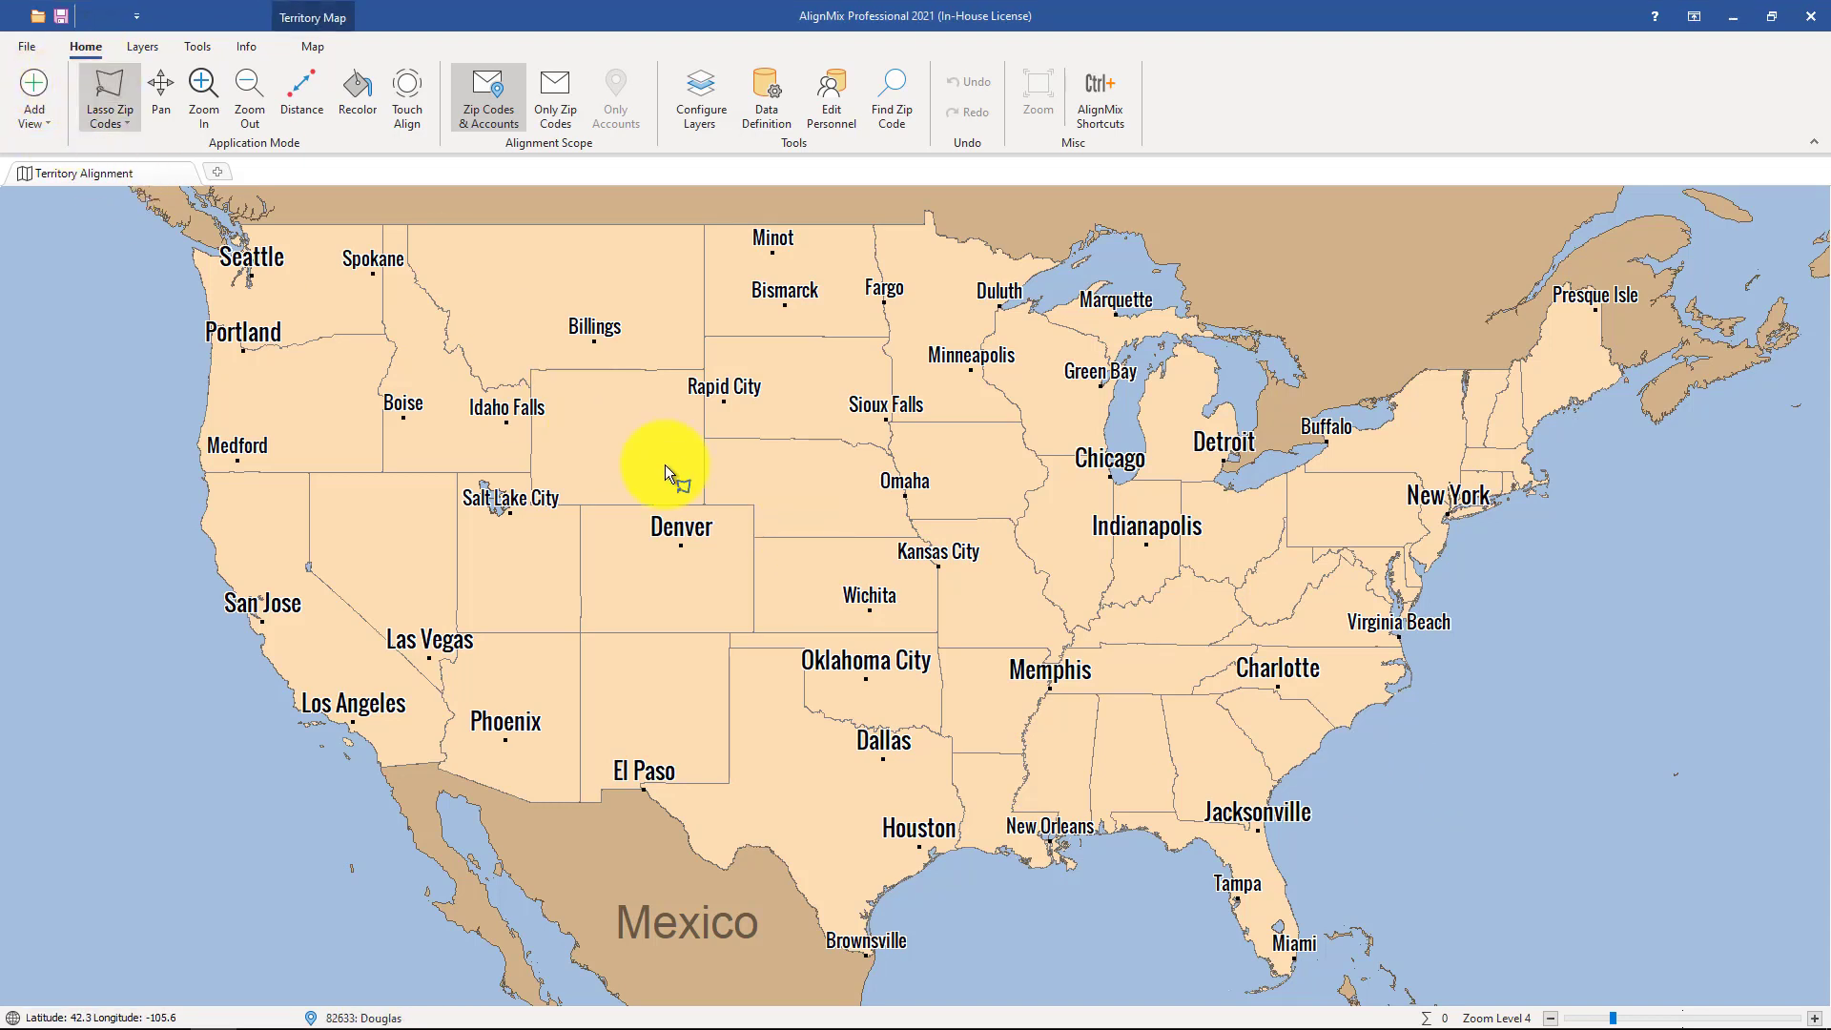
mouse_move(665, 466)
mouse_down()
mouse_move(794, 693)
mouse_move(908, 470)
mouse_up()
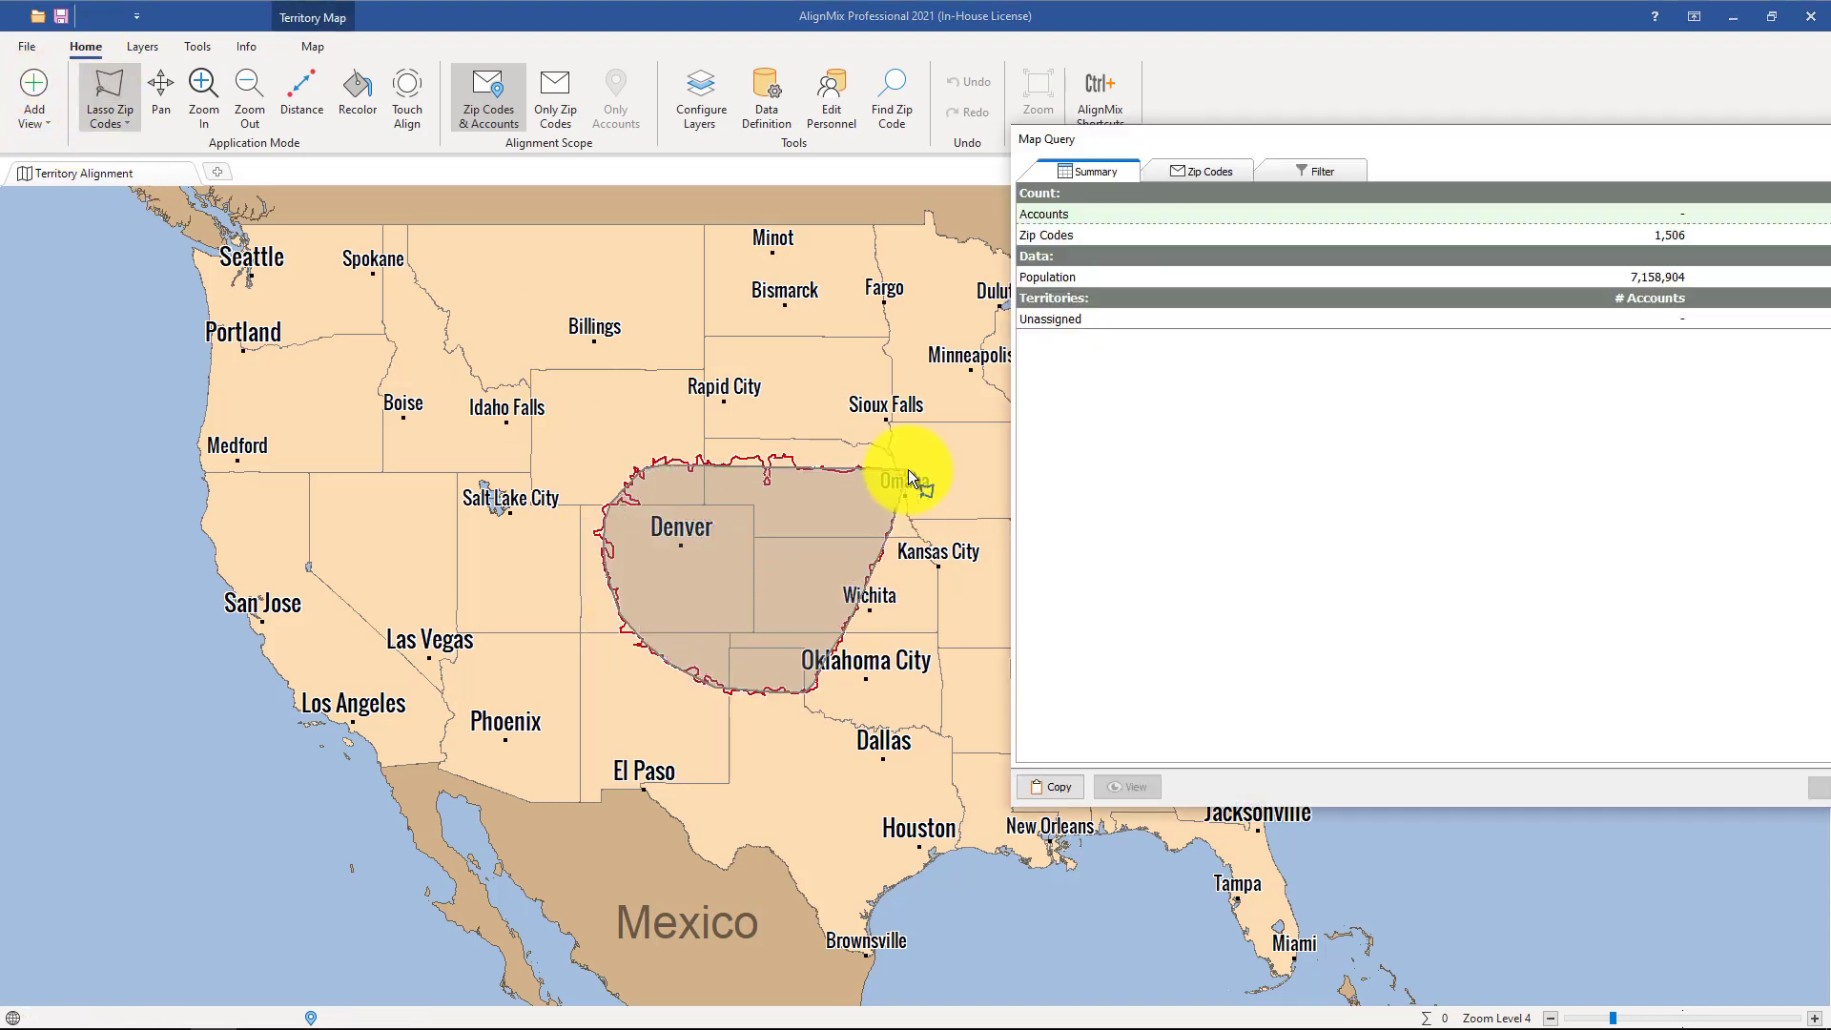
drag(1378, 147, 967, 203)
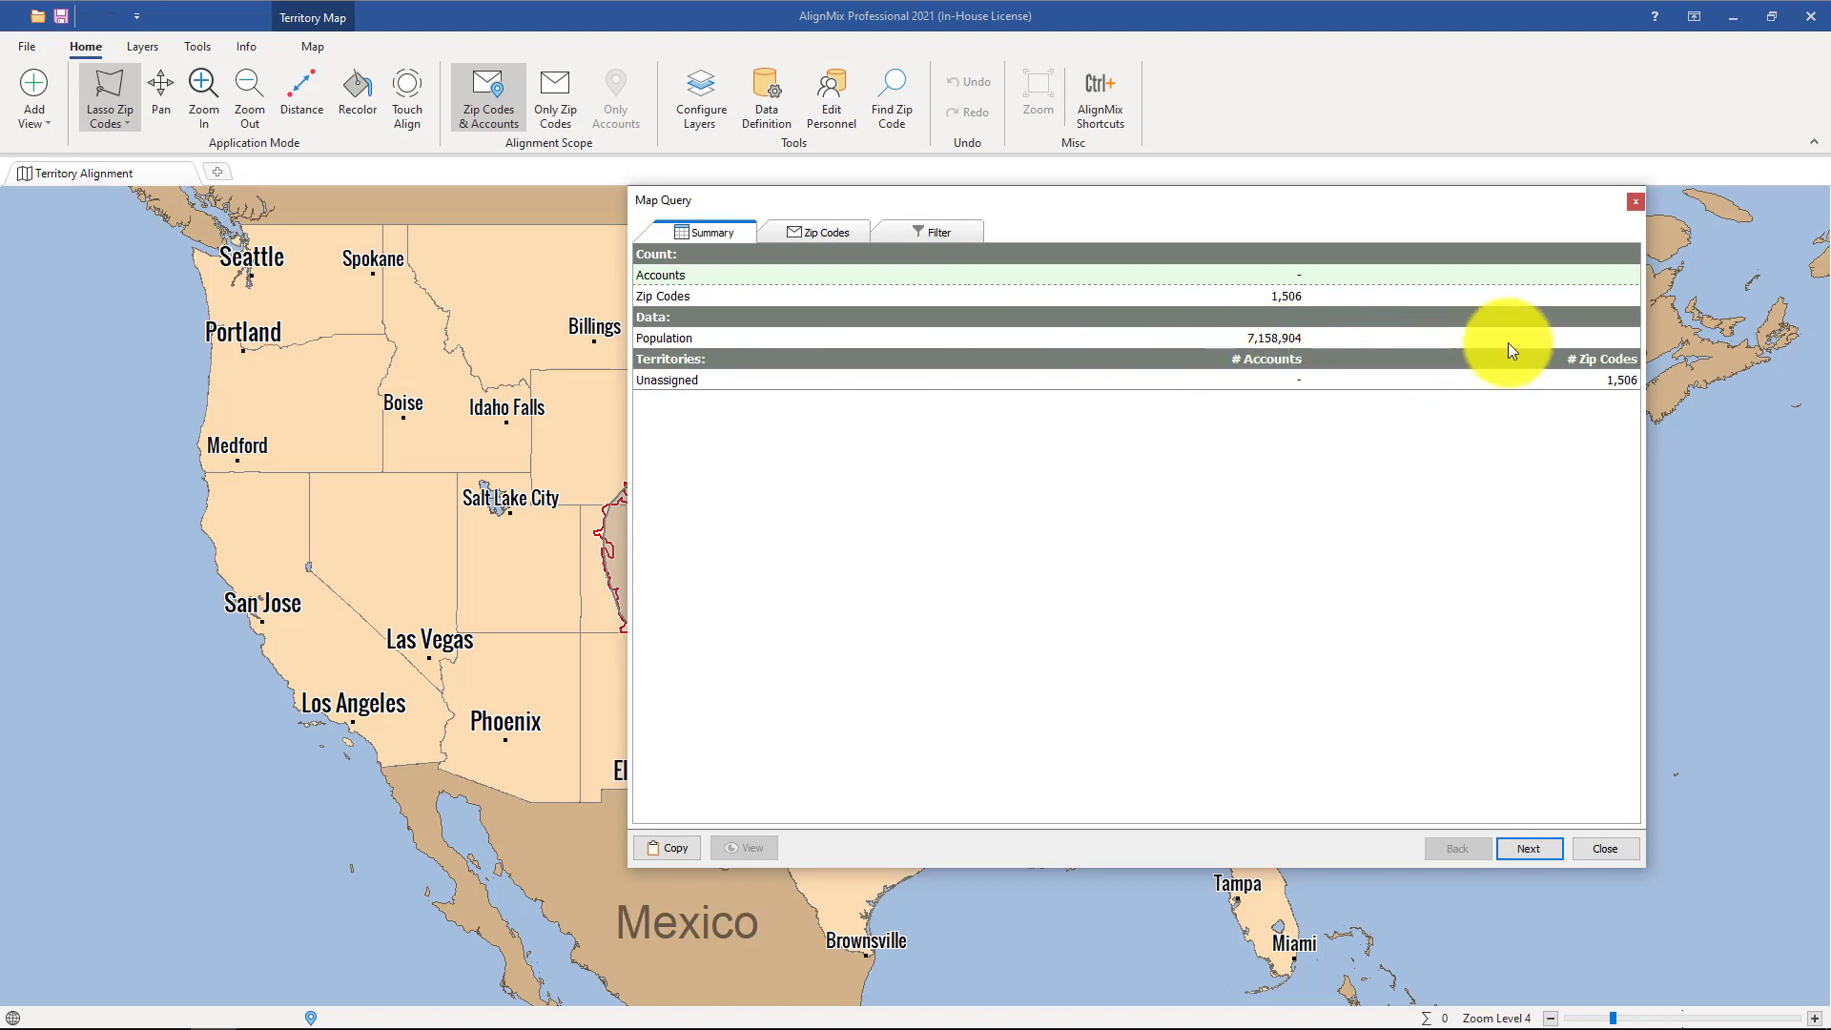
click(1635, 203)
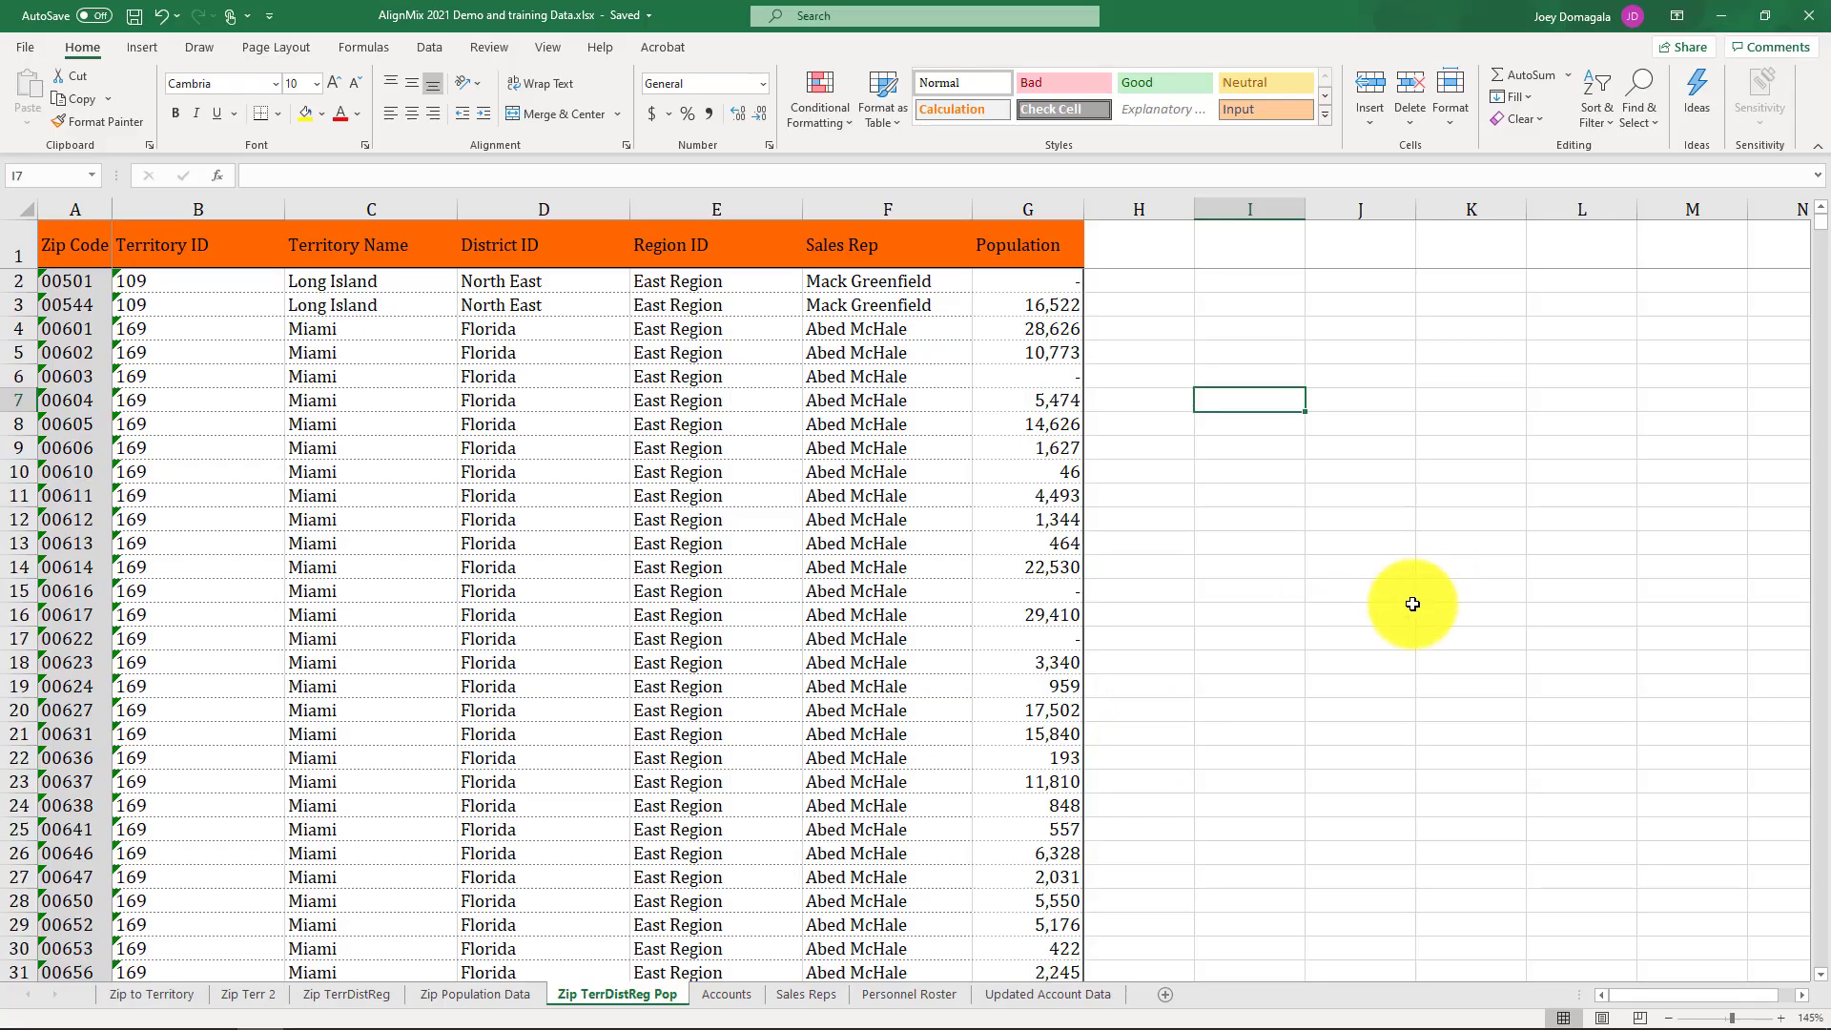
Step: Examine the district, region, sales rep and population columns on the Zip TerrDistReg Pop sheet in Excel
click(1409, 610)
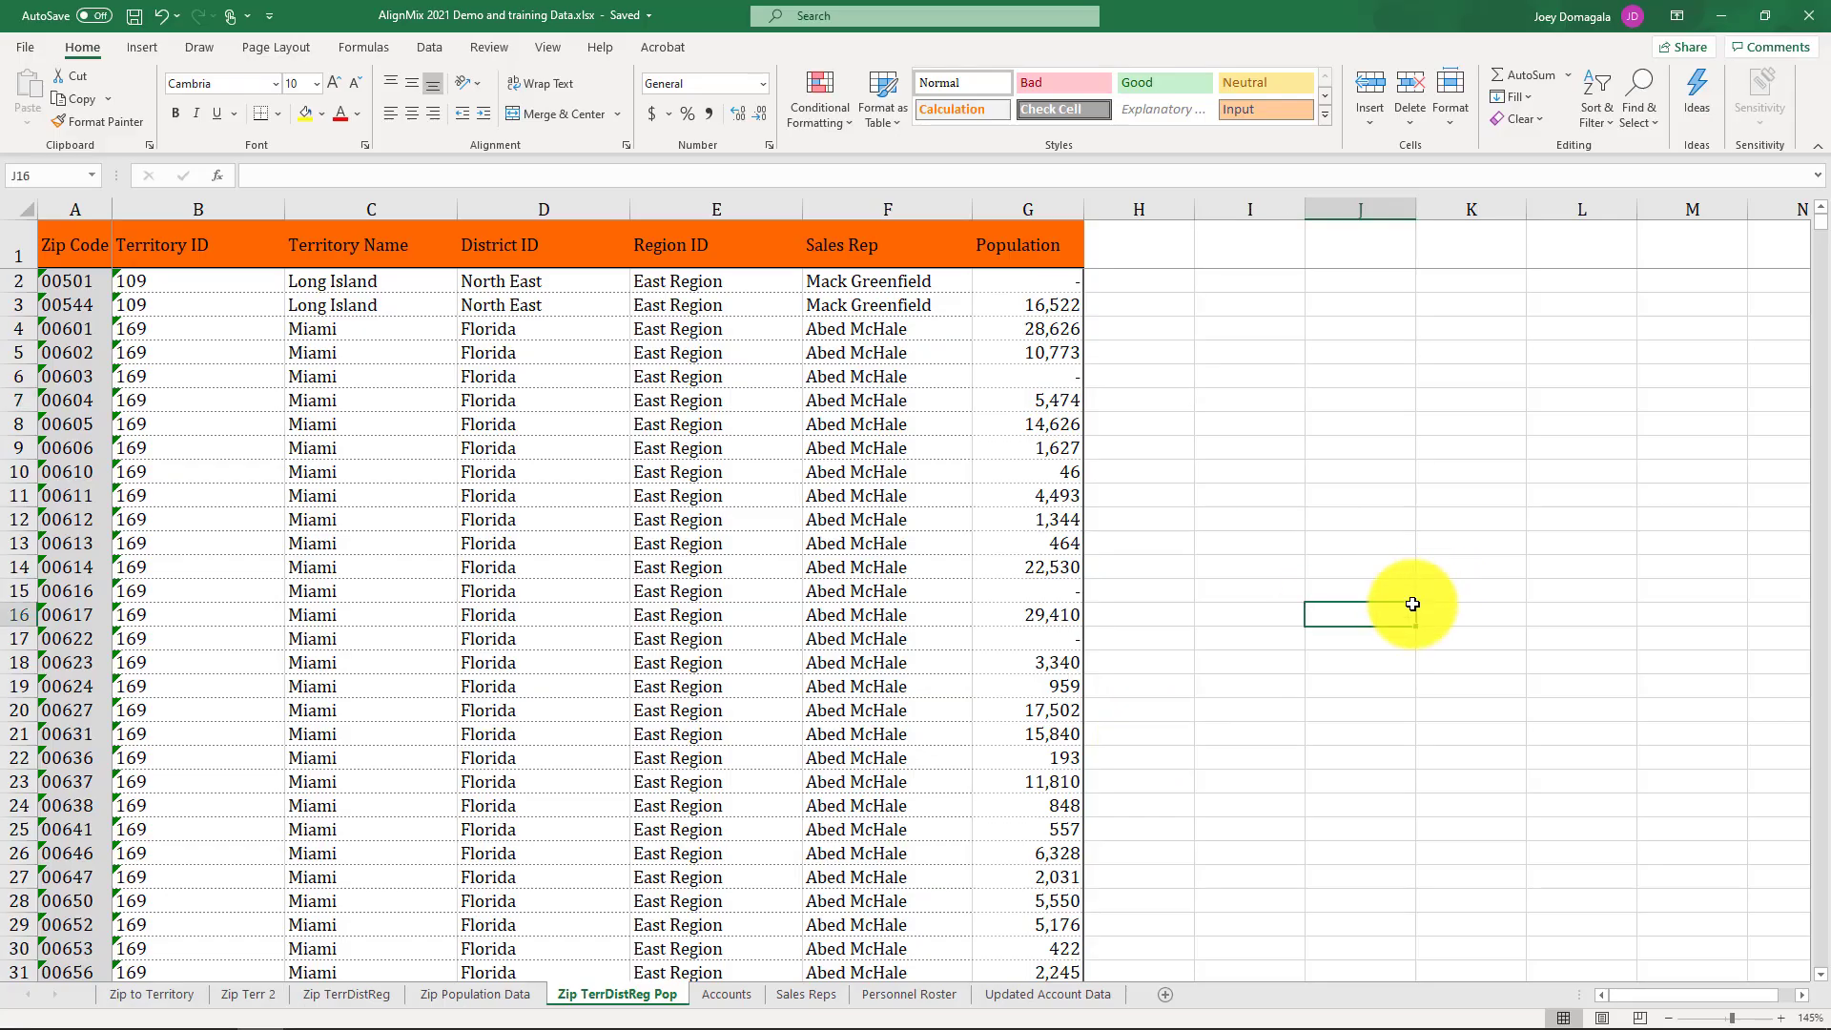
drag(522, 200, 897, 207)
click(1034, 211)
click(1301, 466)
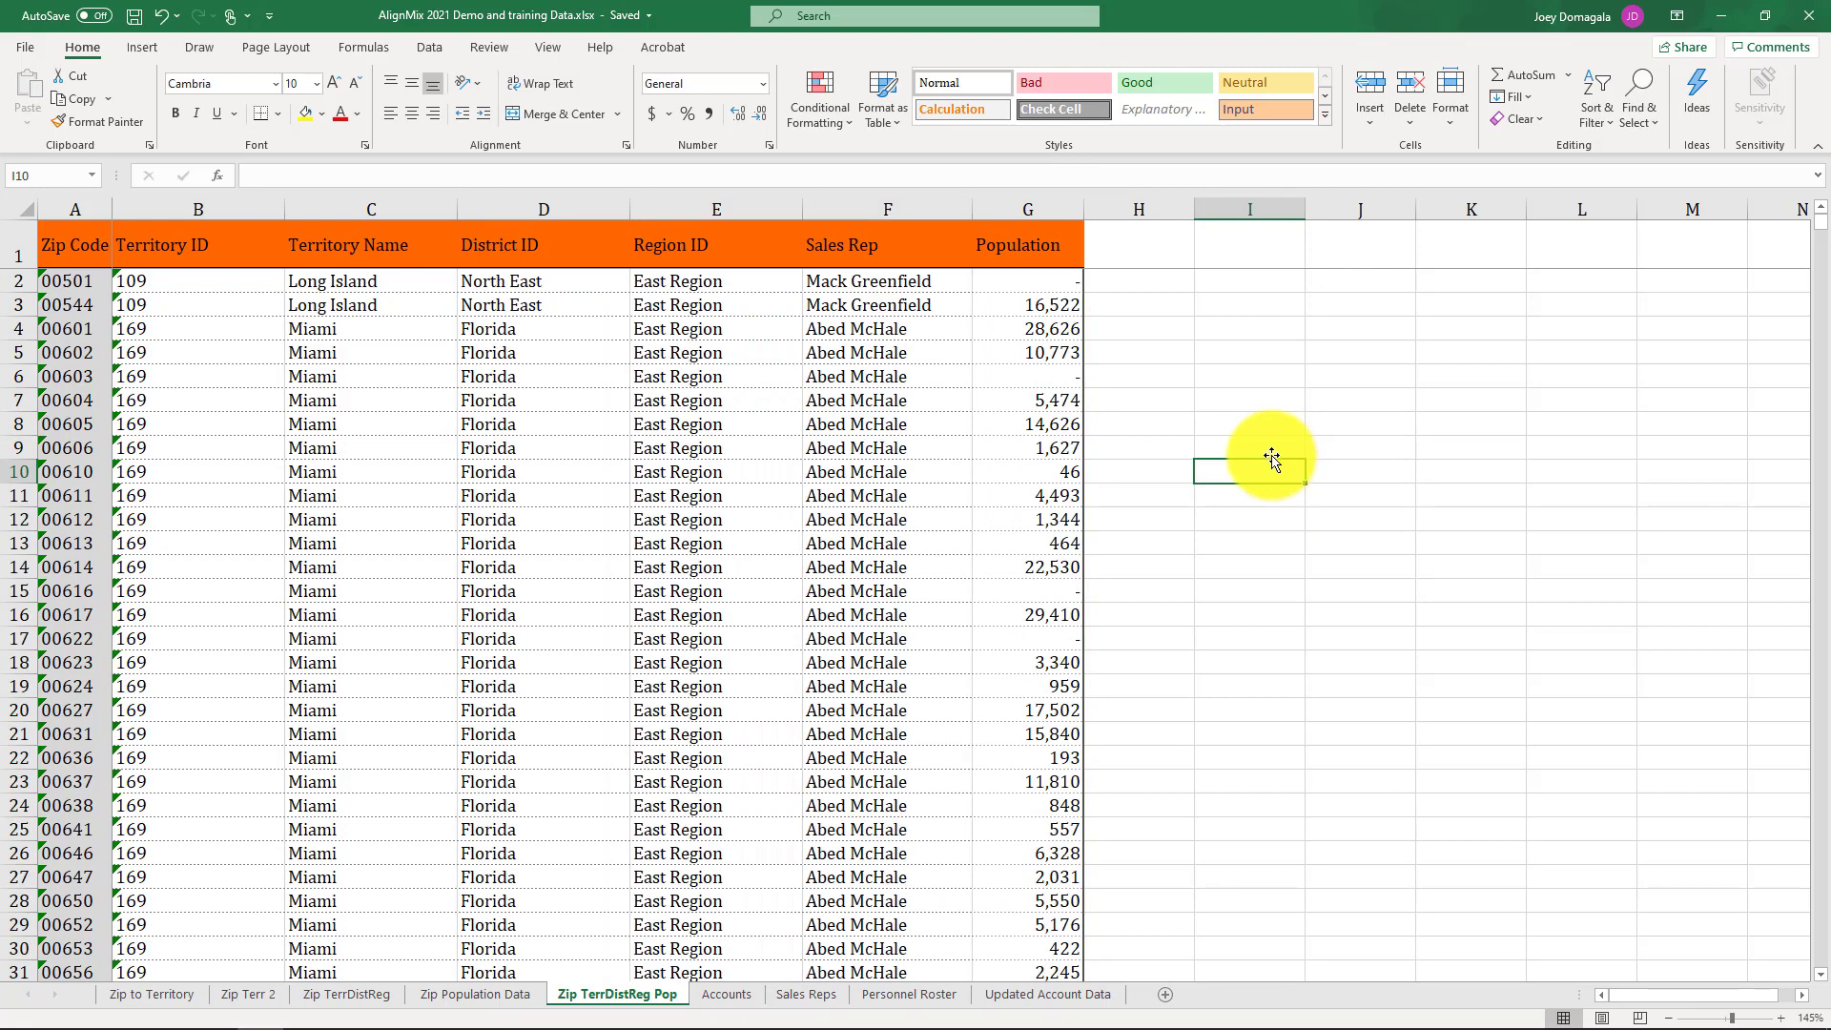
Step: Review the hierarchy from Territory Name through District ID and Region ID, plus Sales Rep, Population and Zip Code, on the Zip TerrDistReg Pop sheet
click(707, 204)
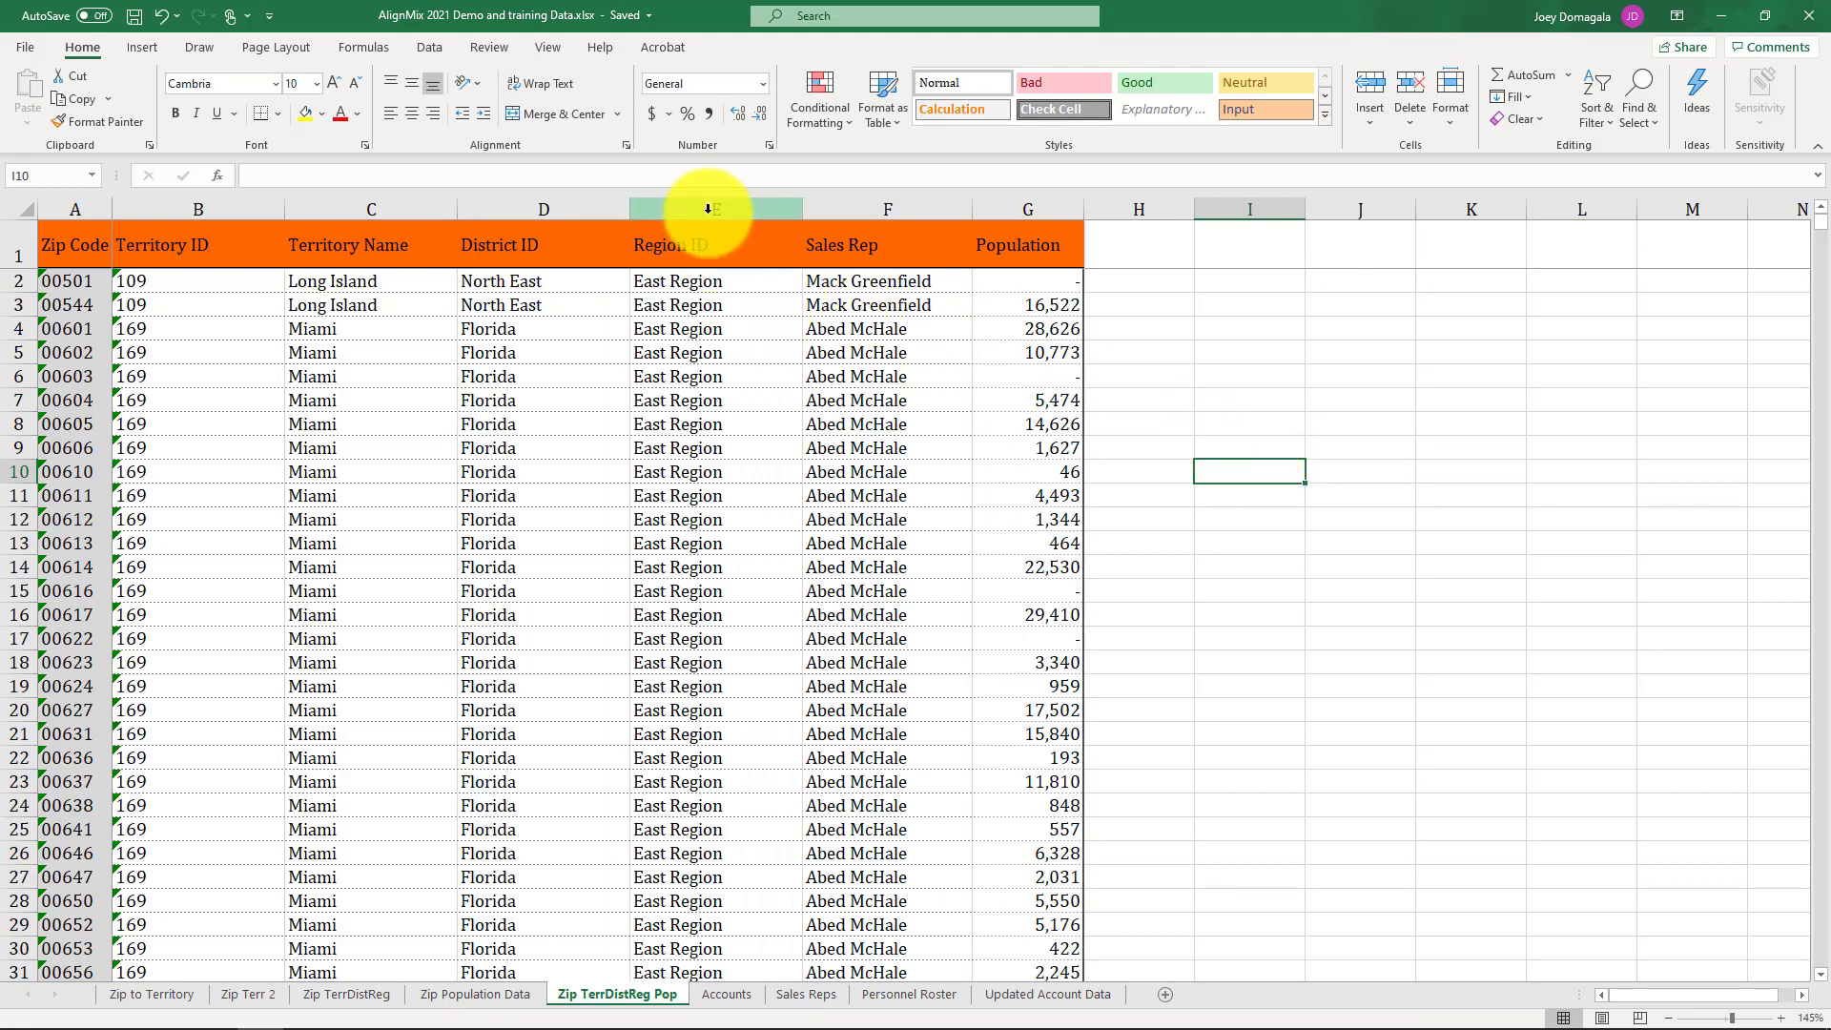
drag(707, 204, 547, 204)
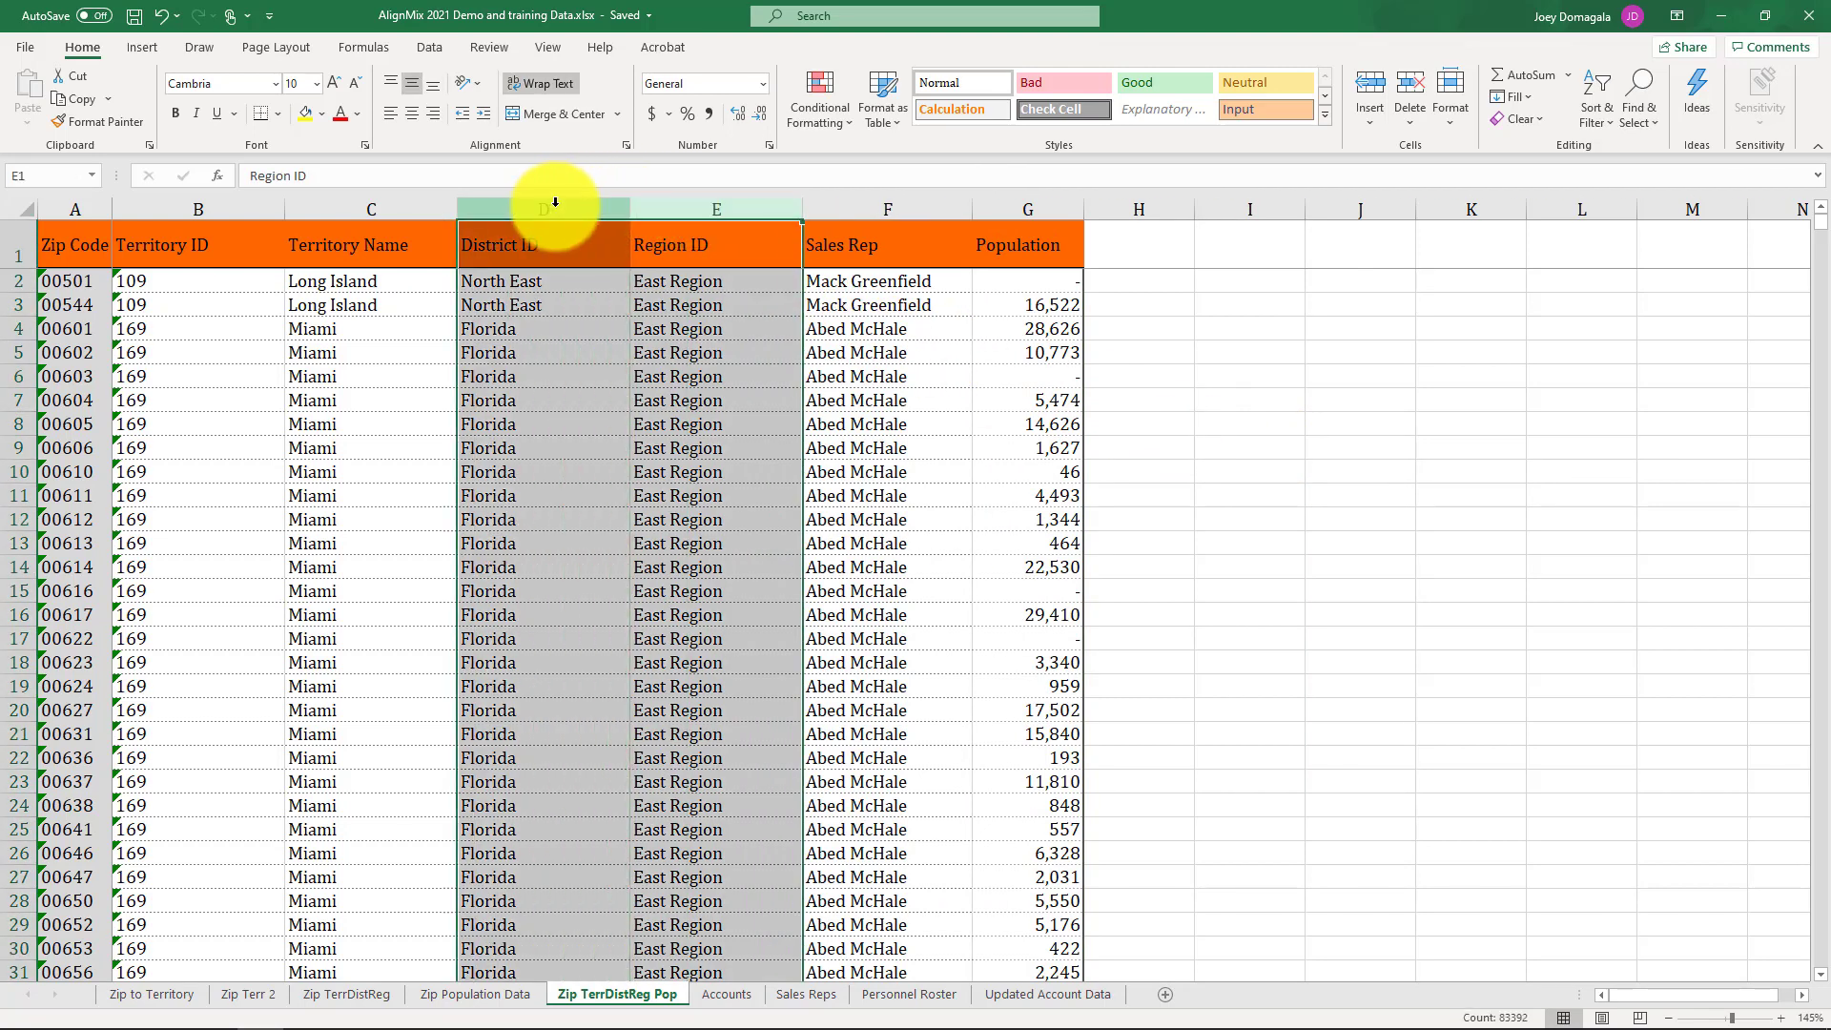
drag(413, 220, 684, 209)
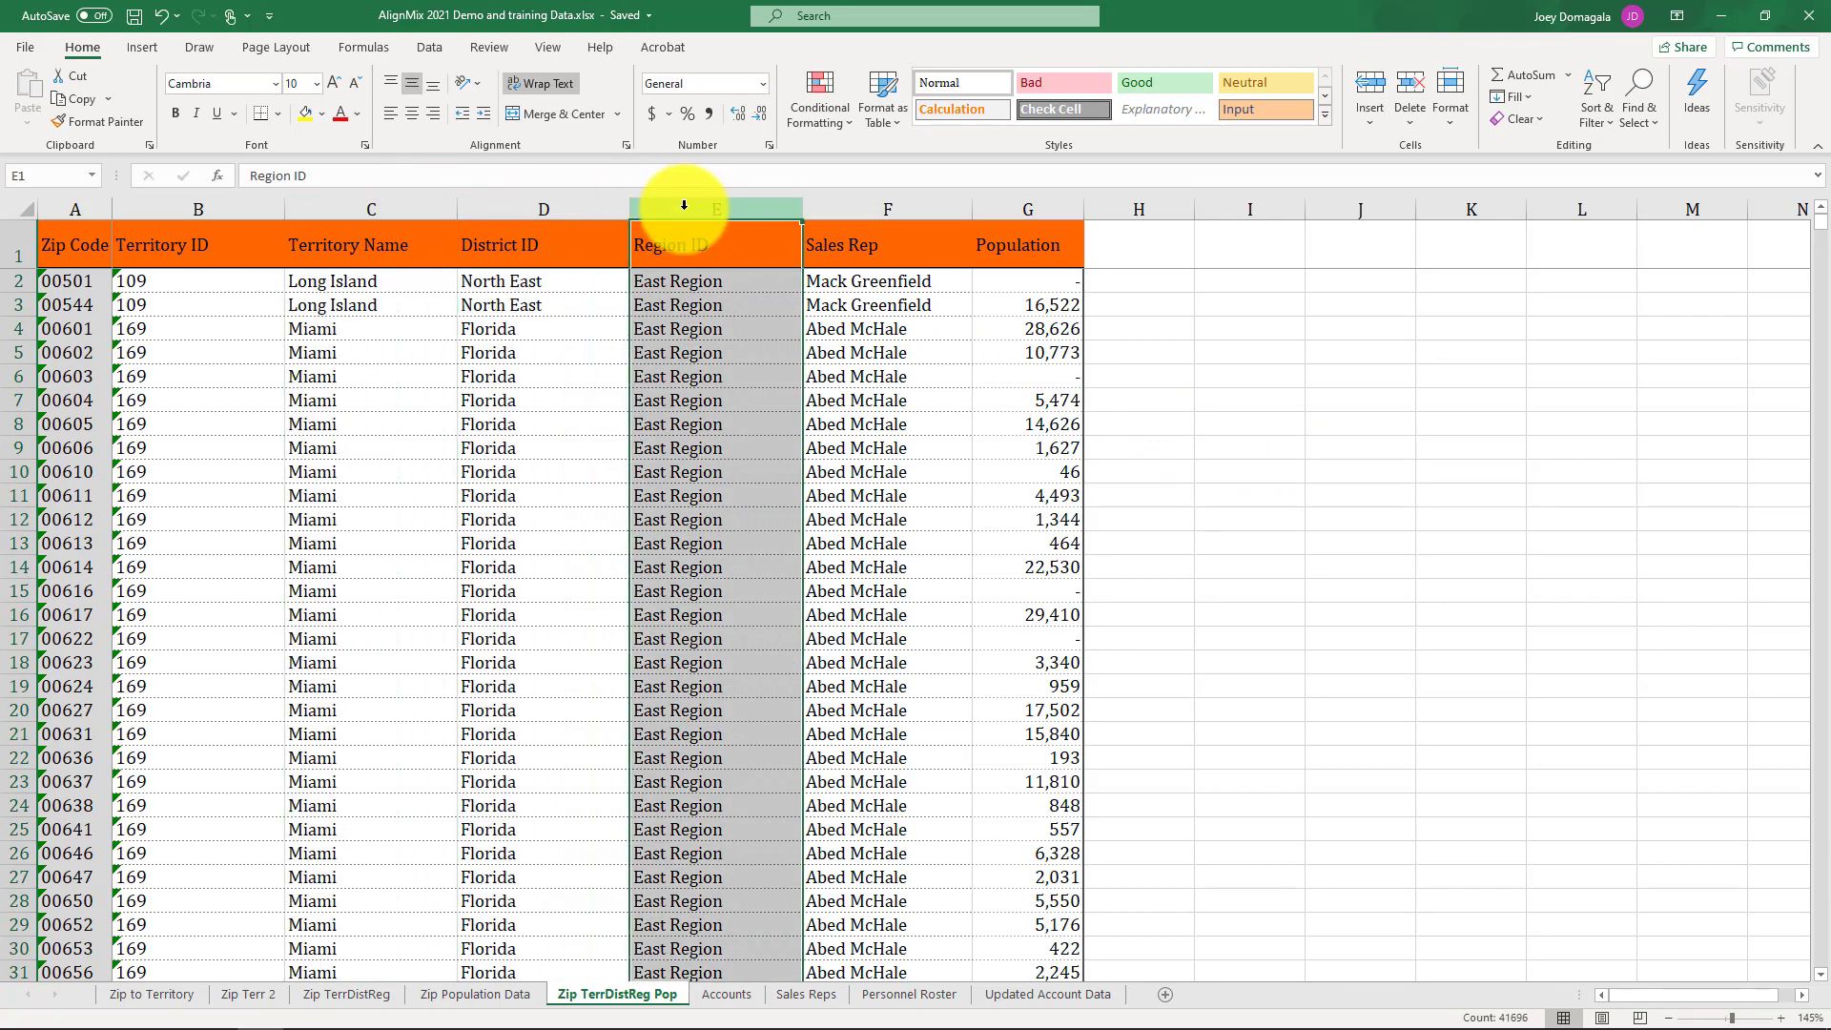
drag(388, 212, 493, 208)
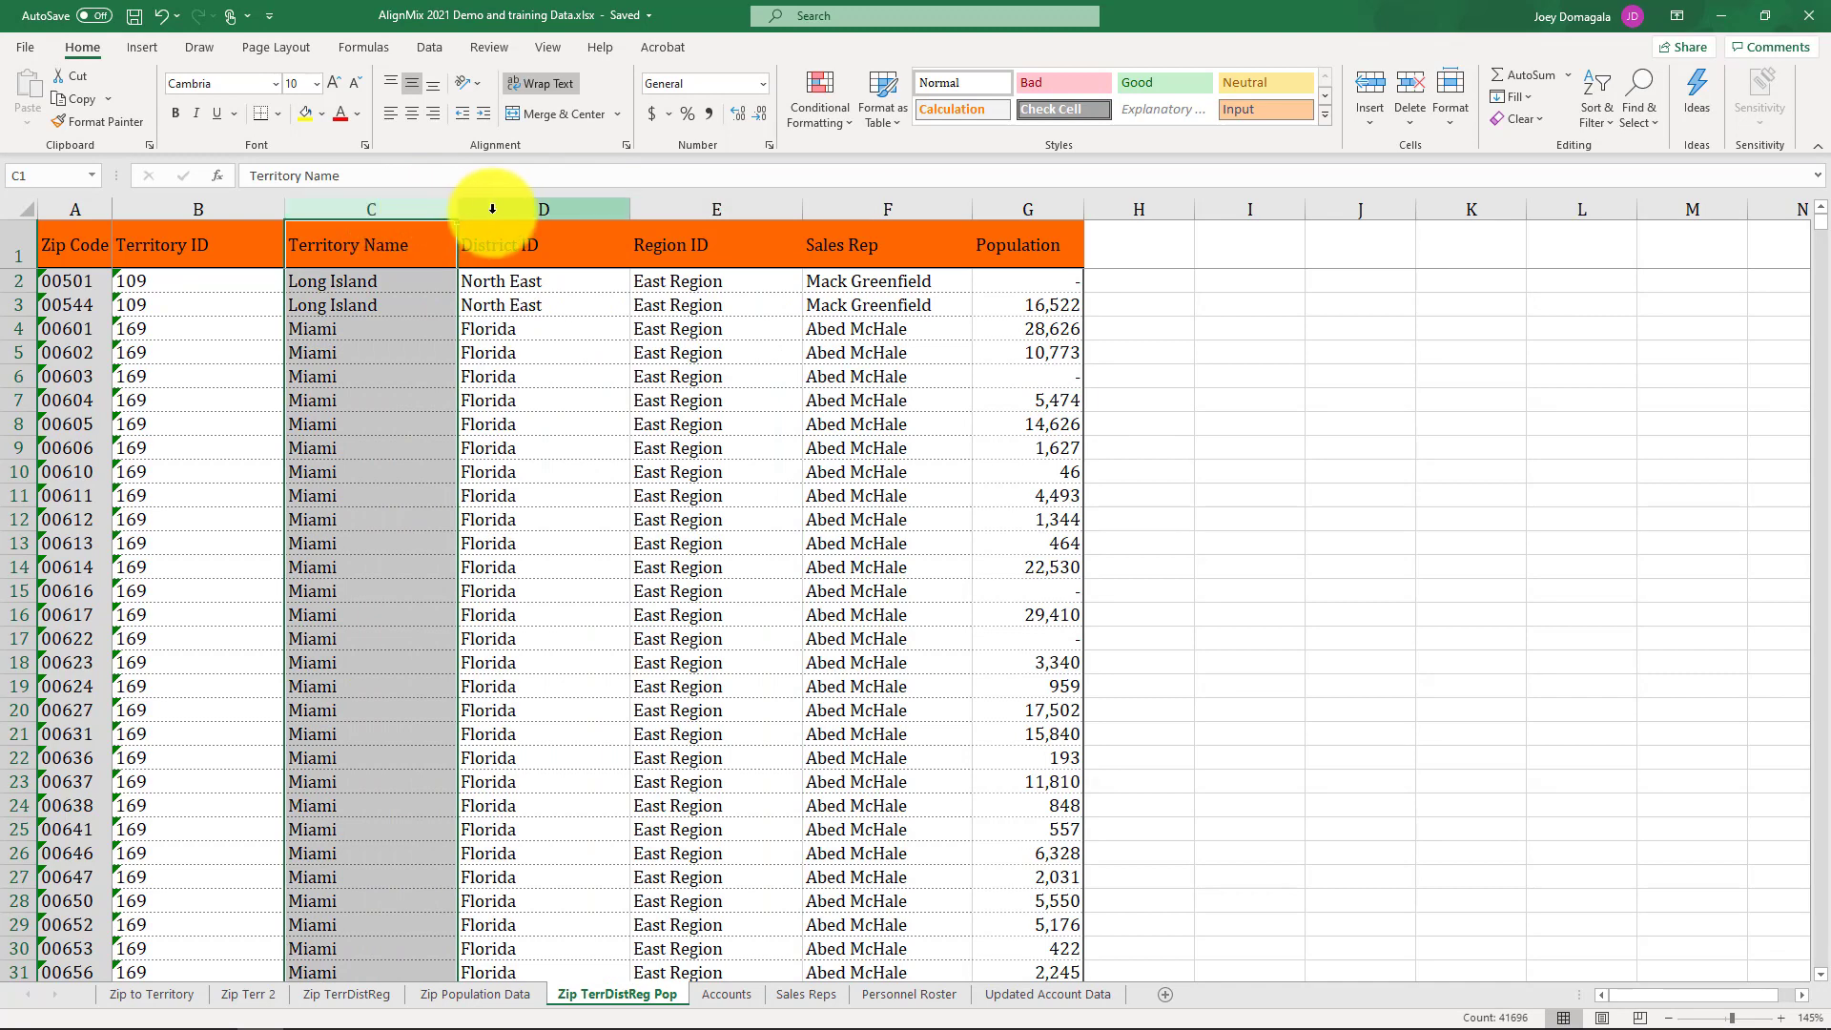
click(492, 208)
click(637, 210)
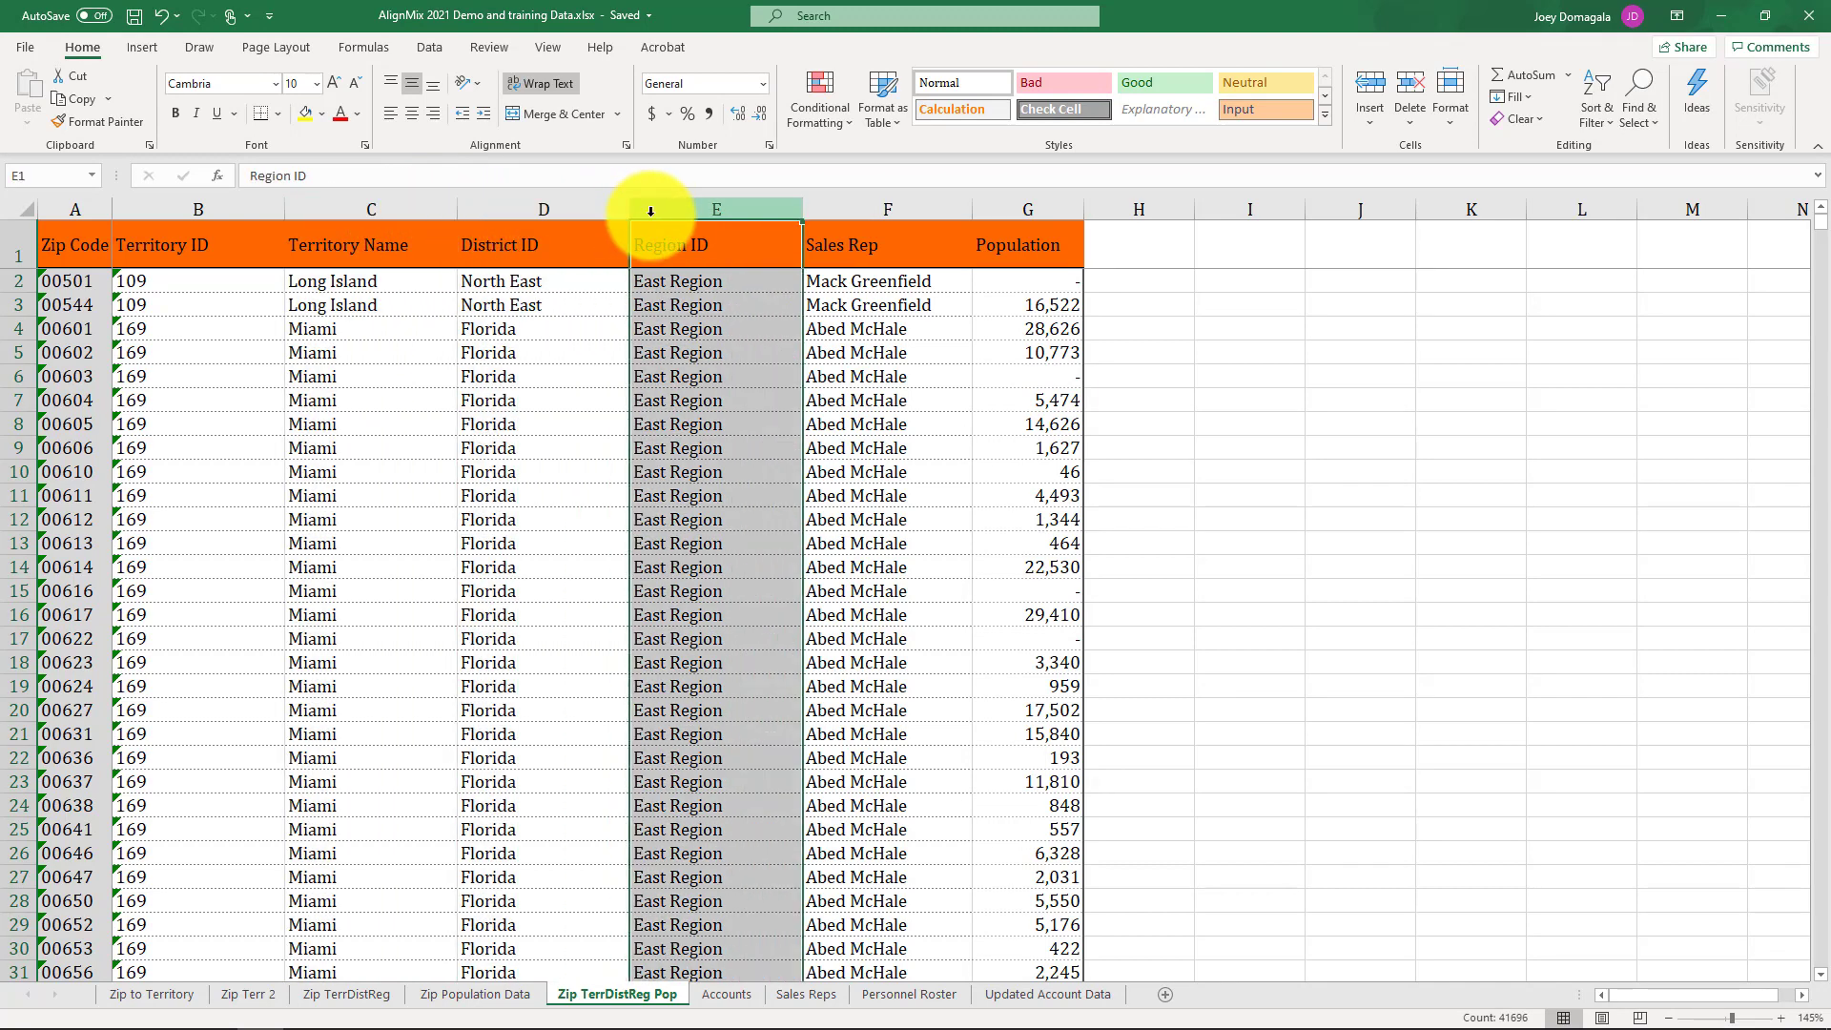
click(855, 209)
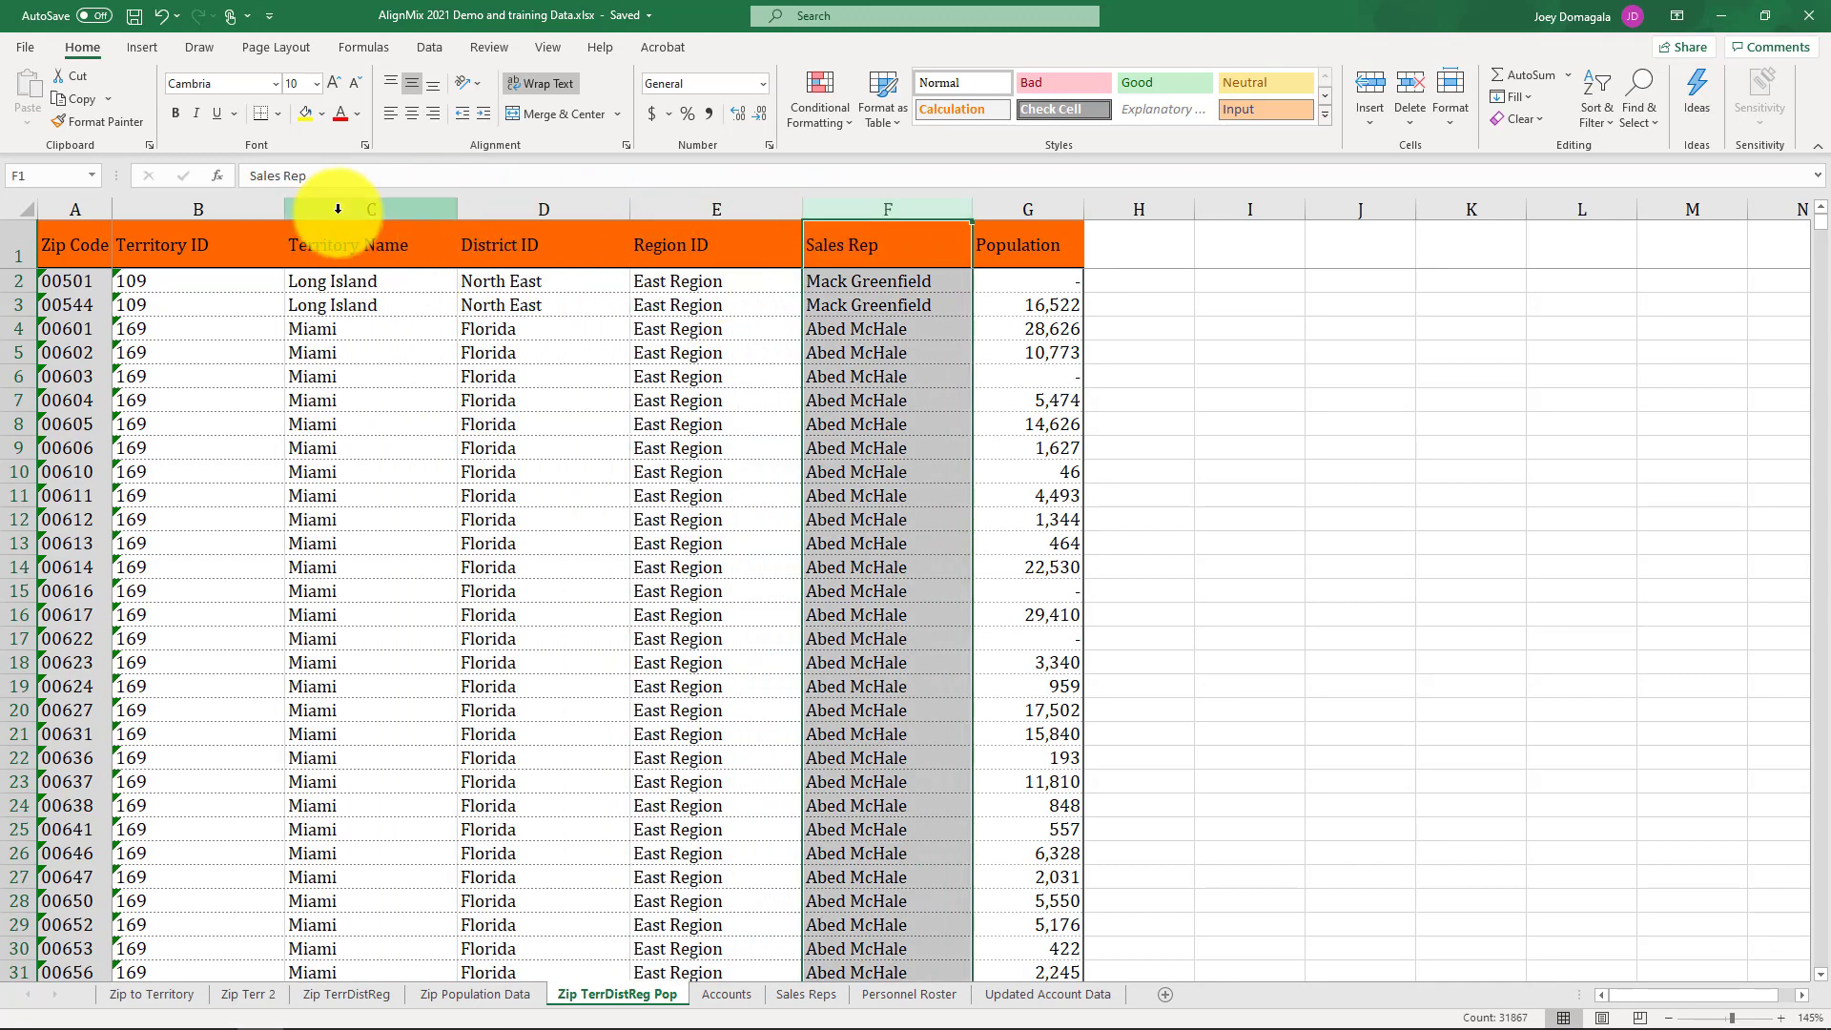
click(338, 209)
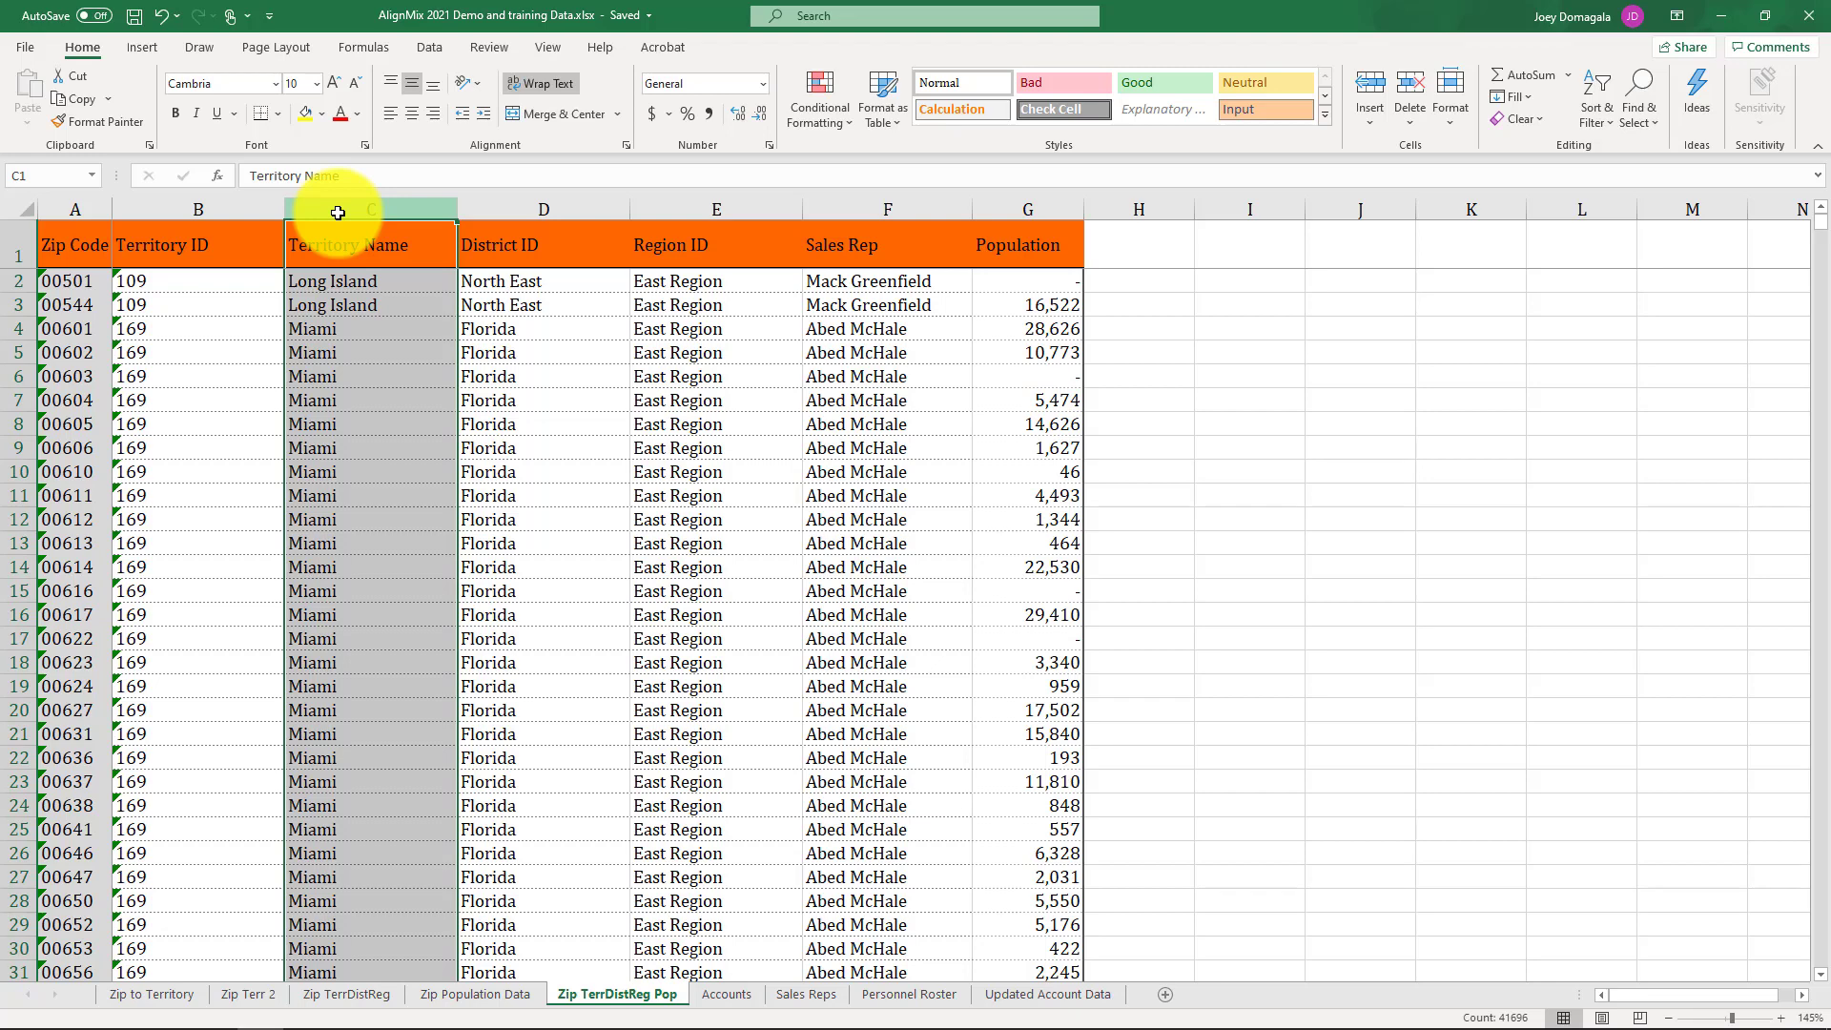
click(1041, 209)
click(75, 214)
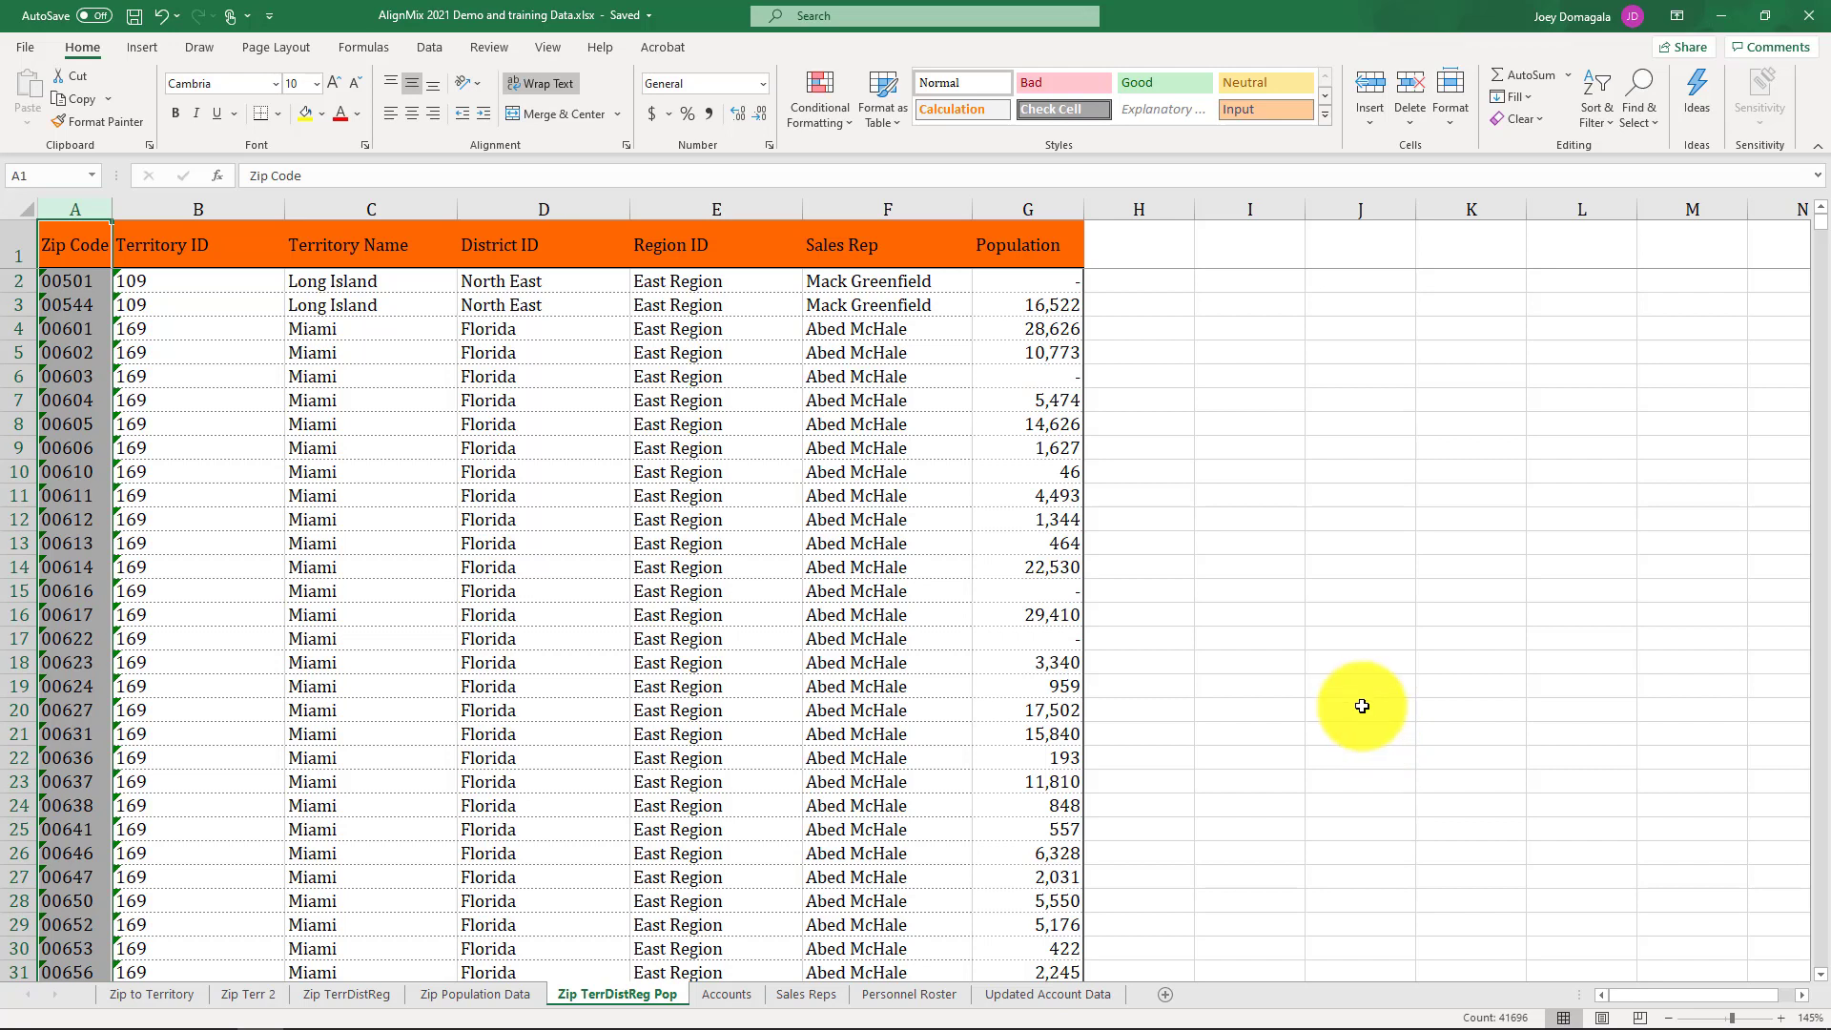
Step: Open the Accounts sheet and examine the account ID and Name columns
click(731, 993)
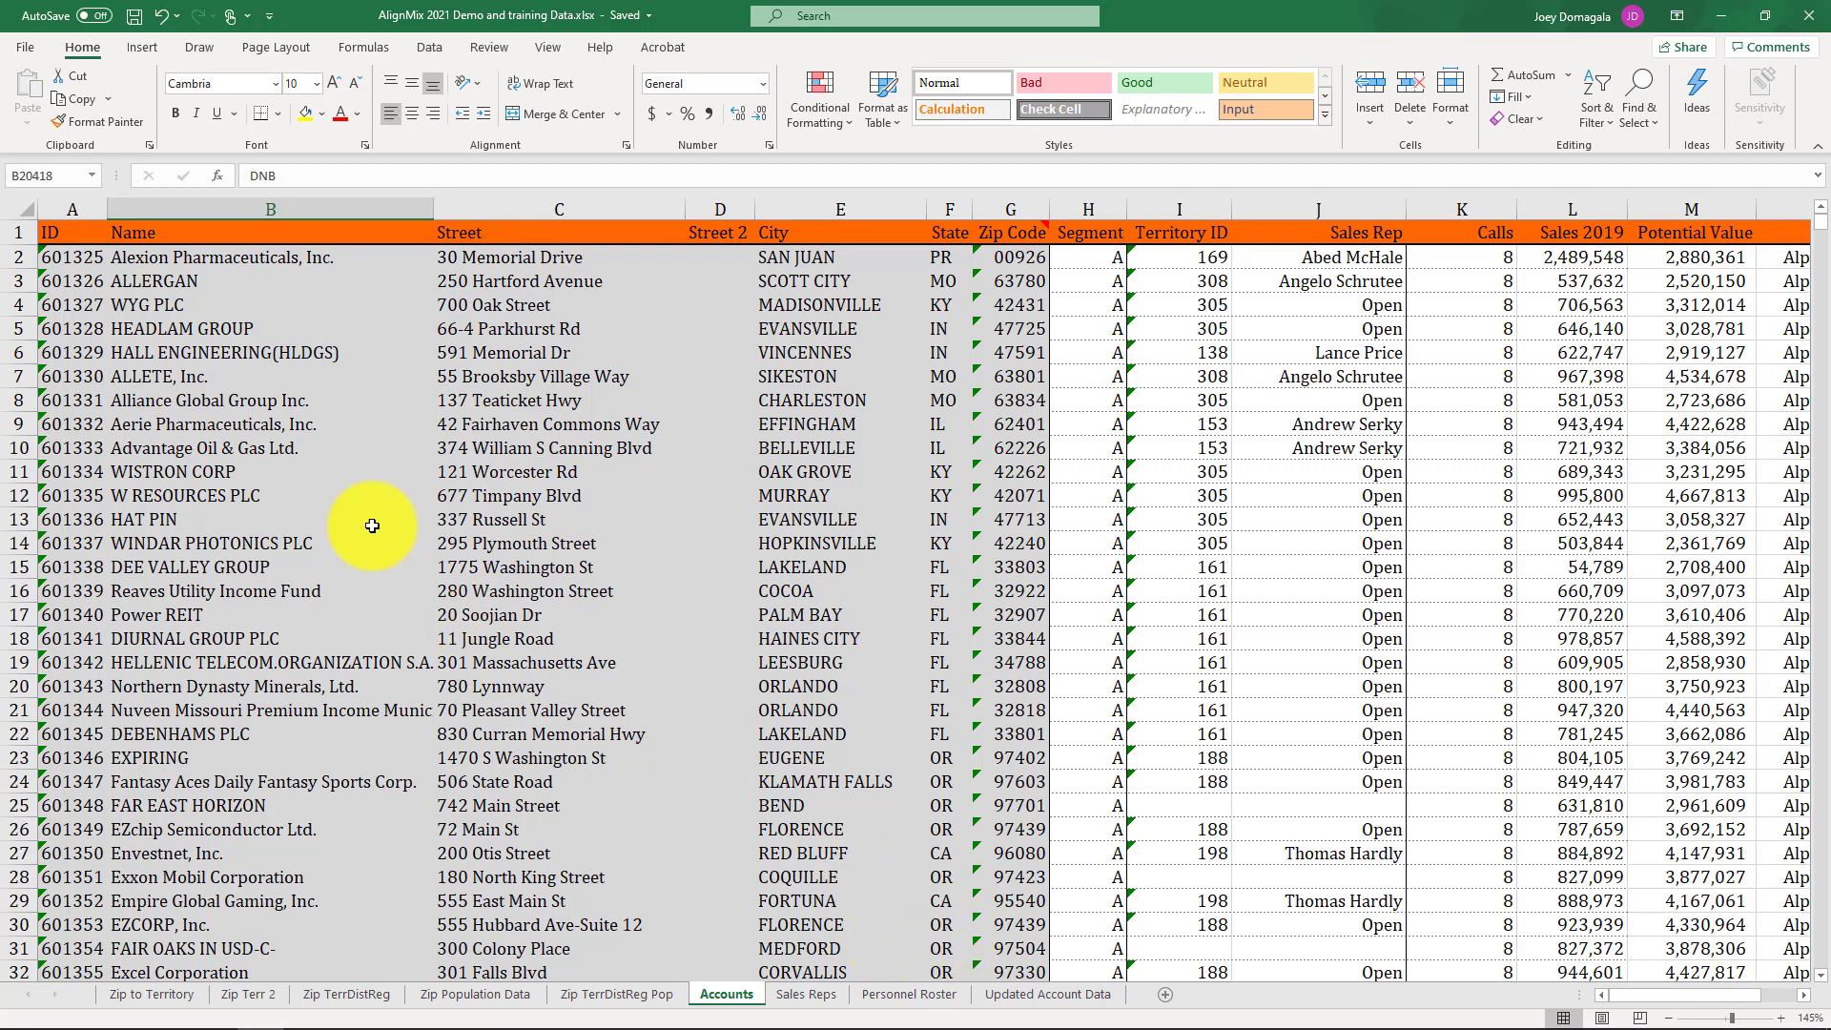
click(76, 204)
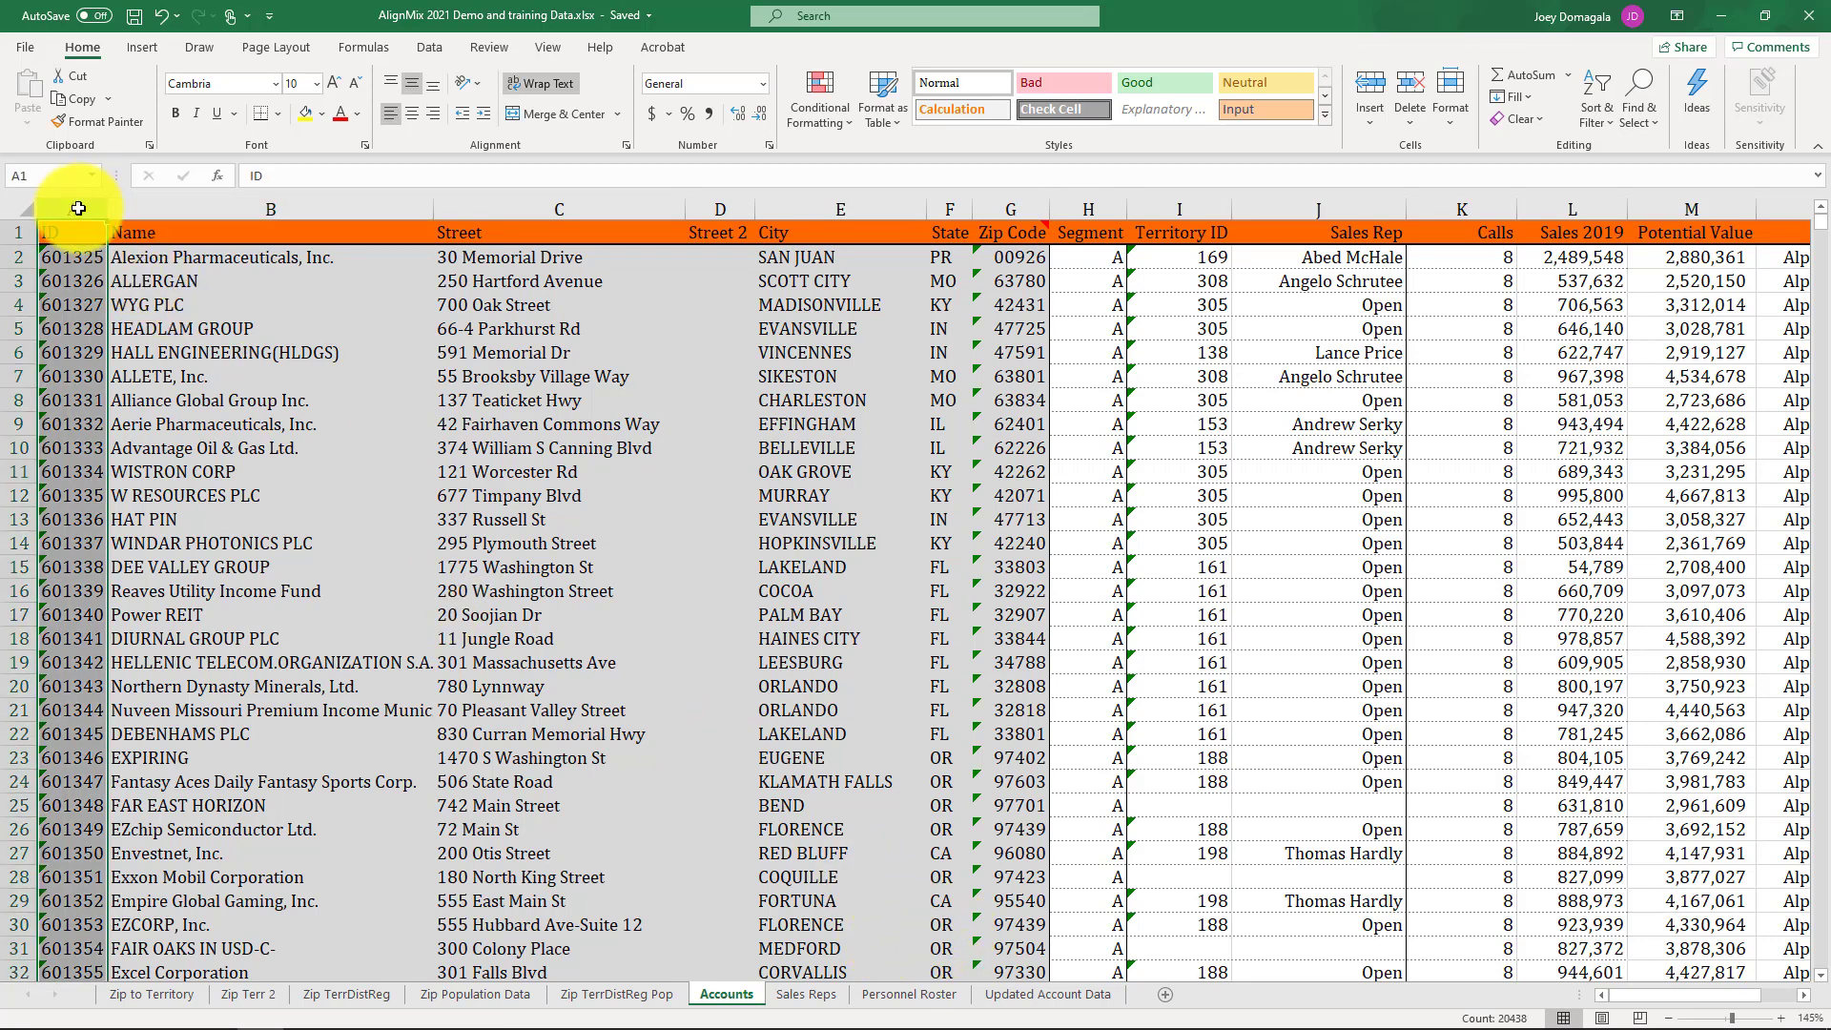
click(146, 204)
click(125, 329)
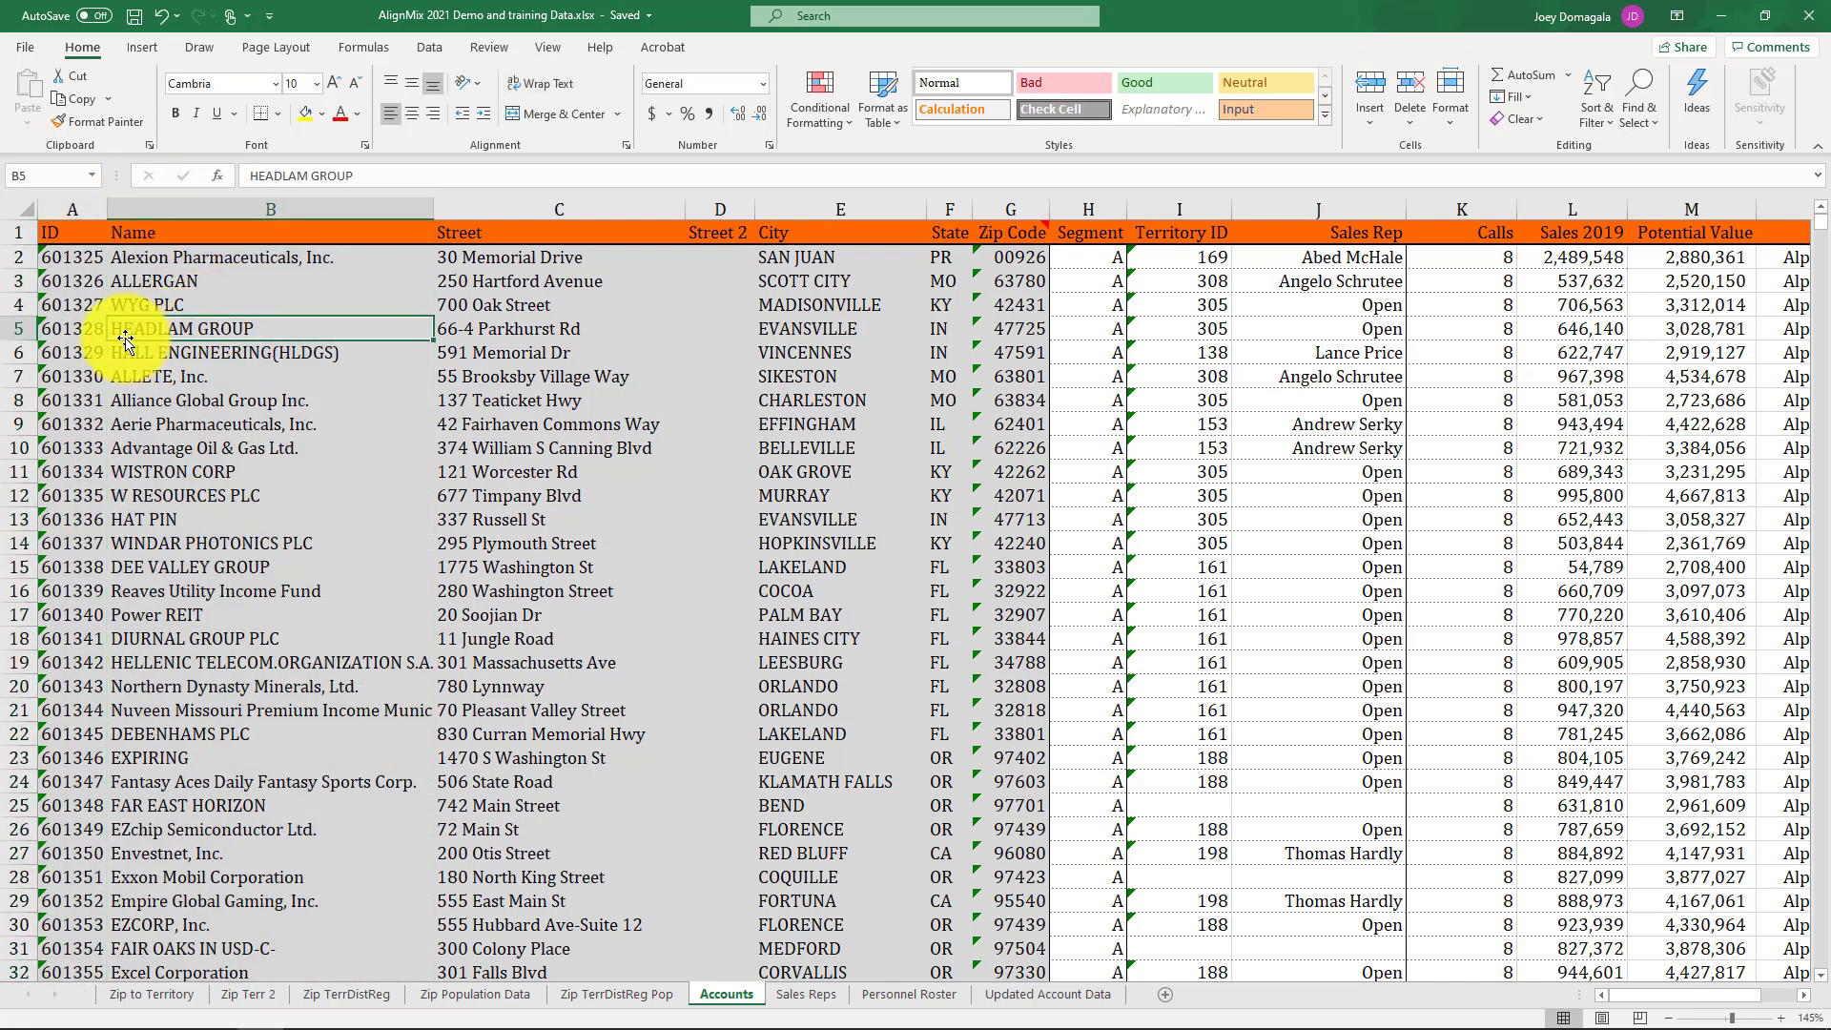
click(68, 216)
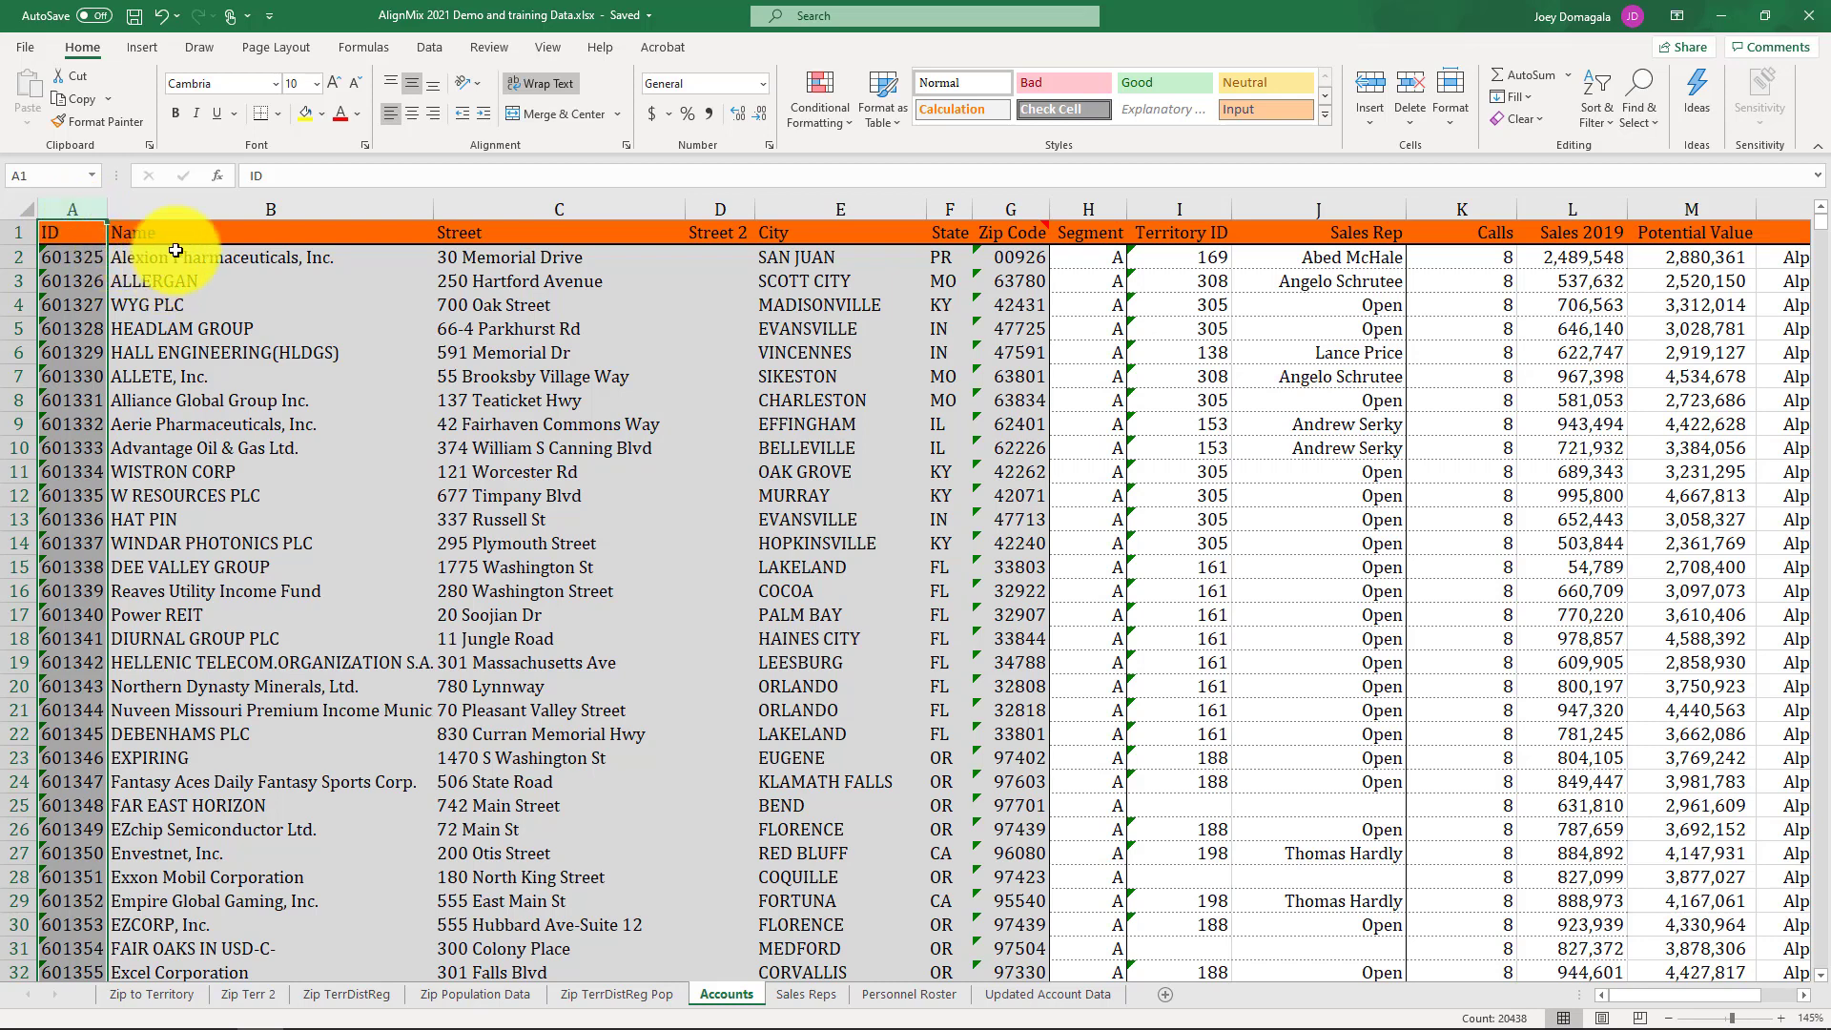
click(208, 207)
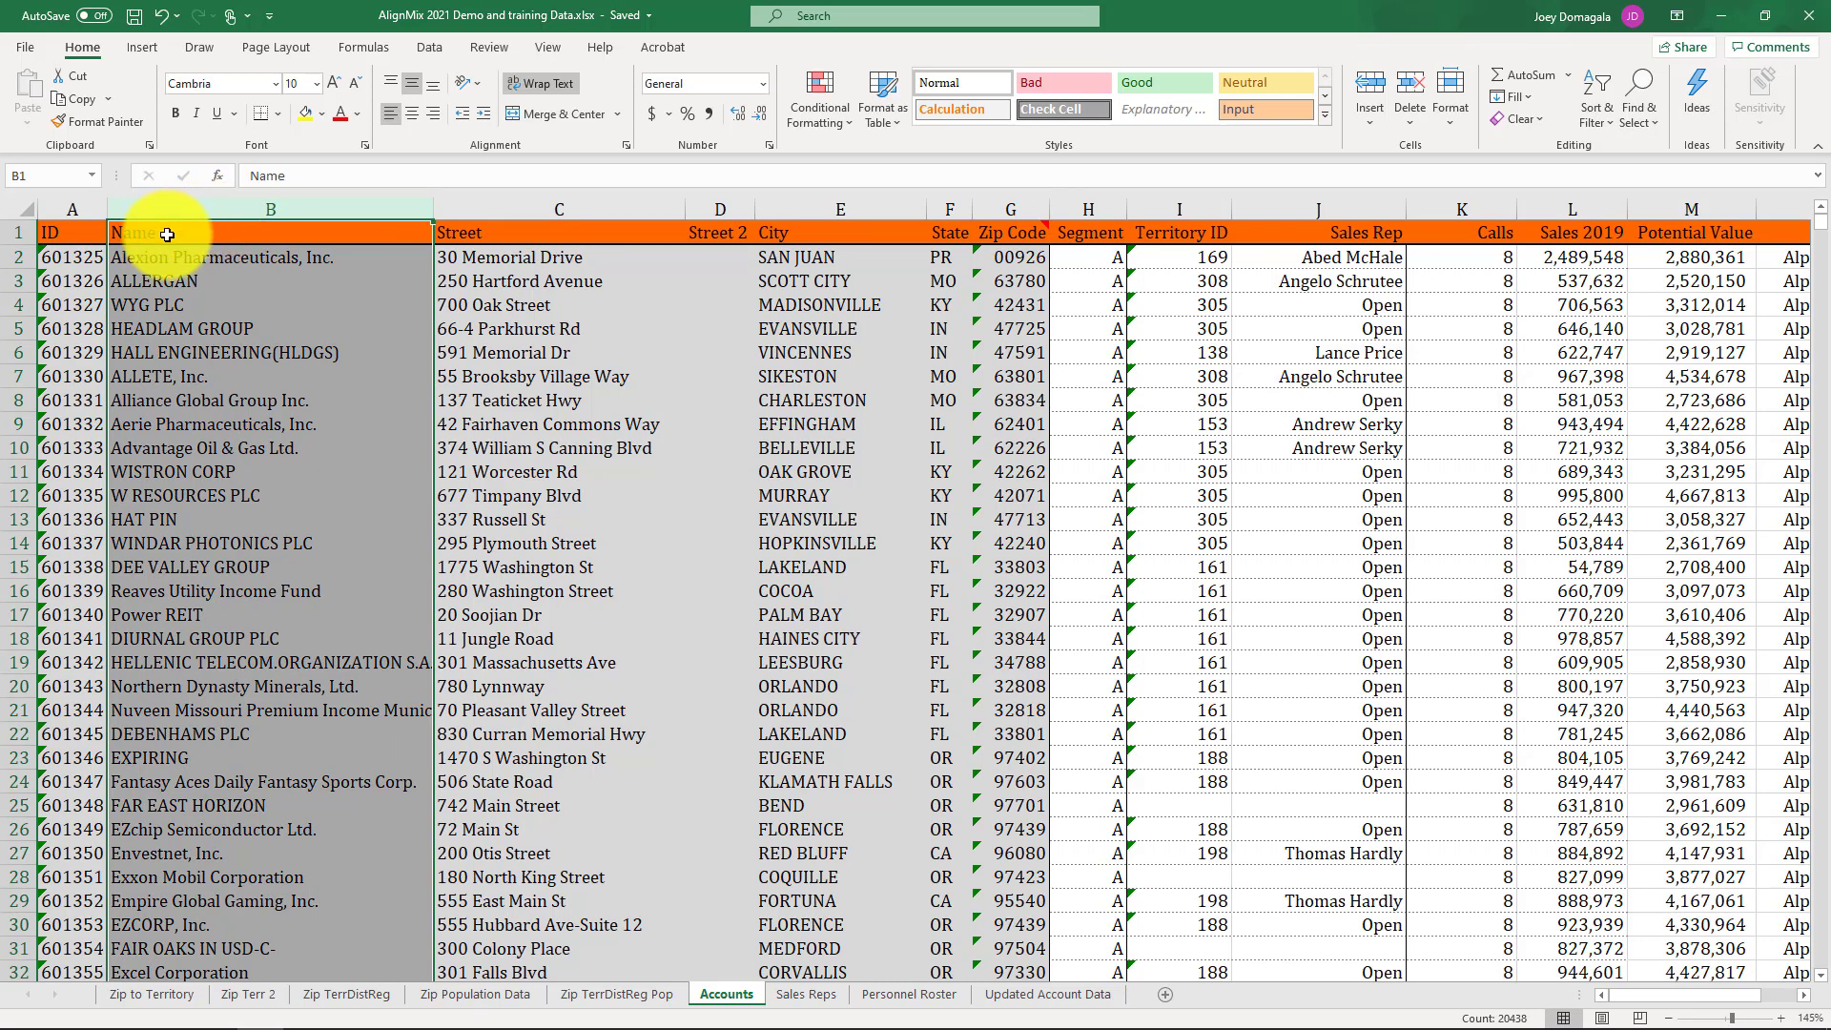
Step: Examine the Street, City, State and Zip Code address columns on the Accounts sheet
click(490, 205)
click(805, 213)
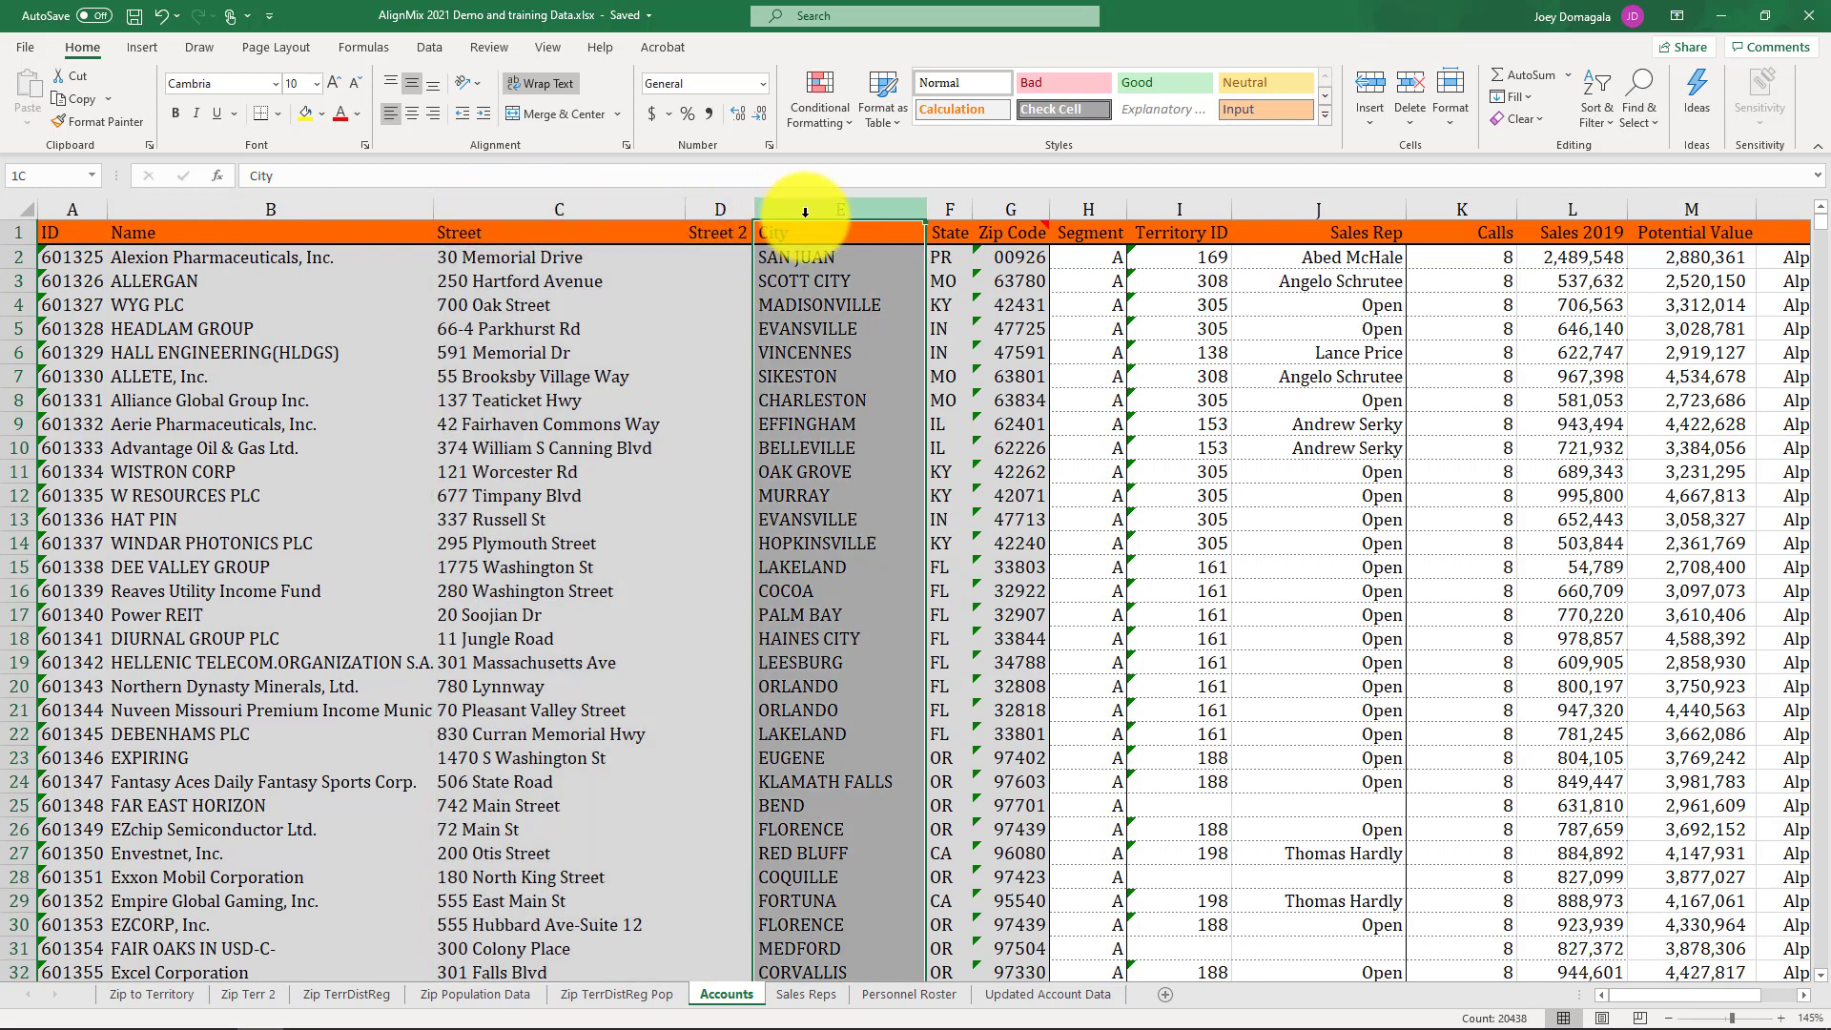
click(952, 214)
click(1022, 217)
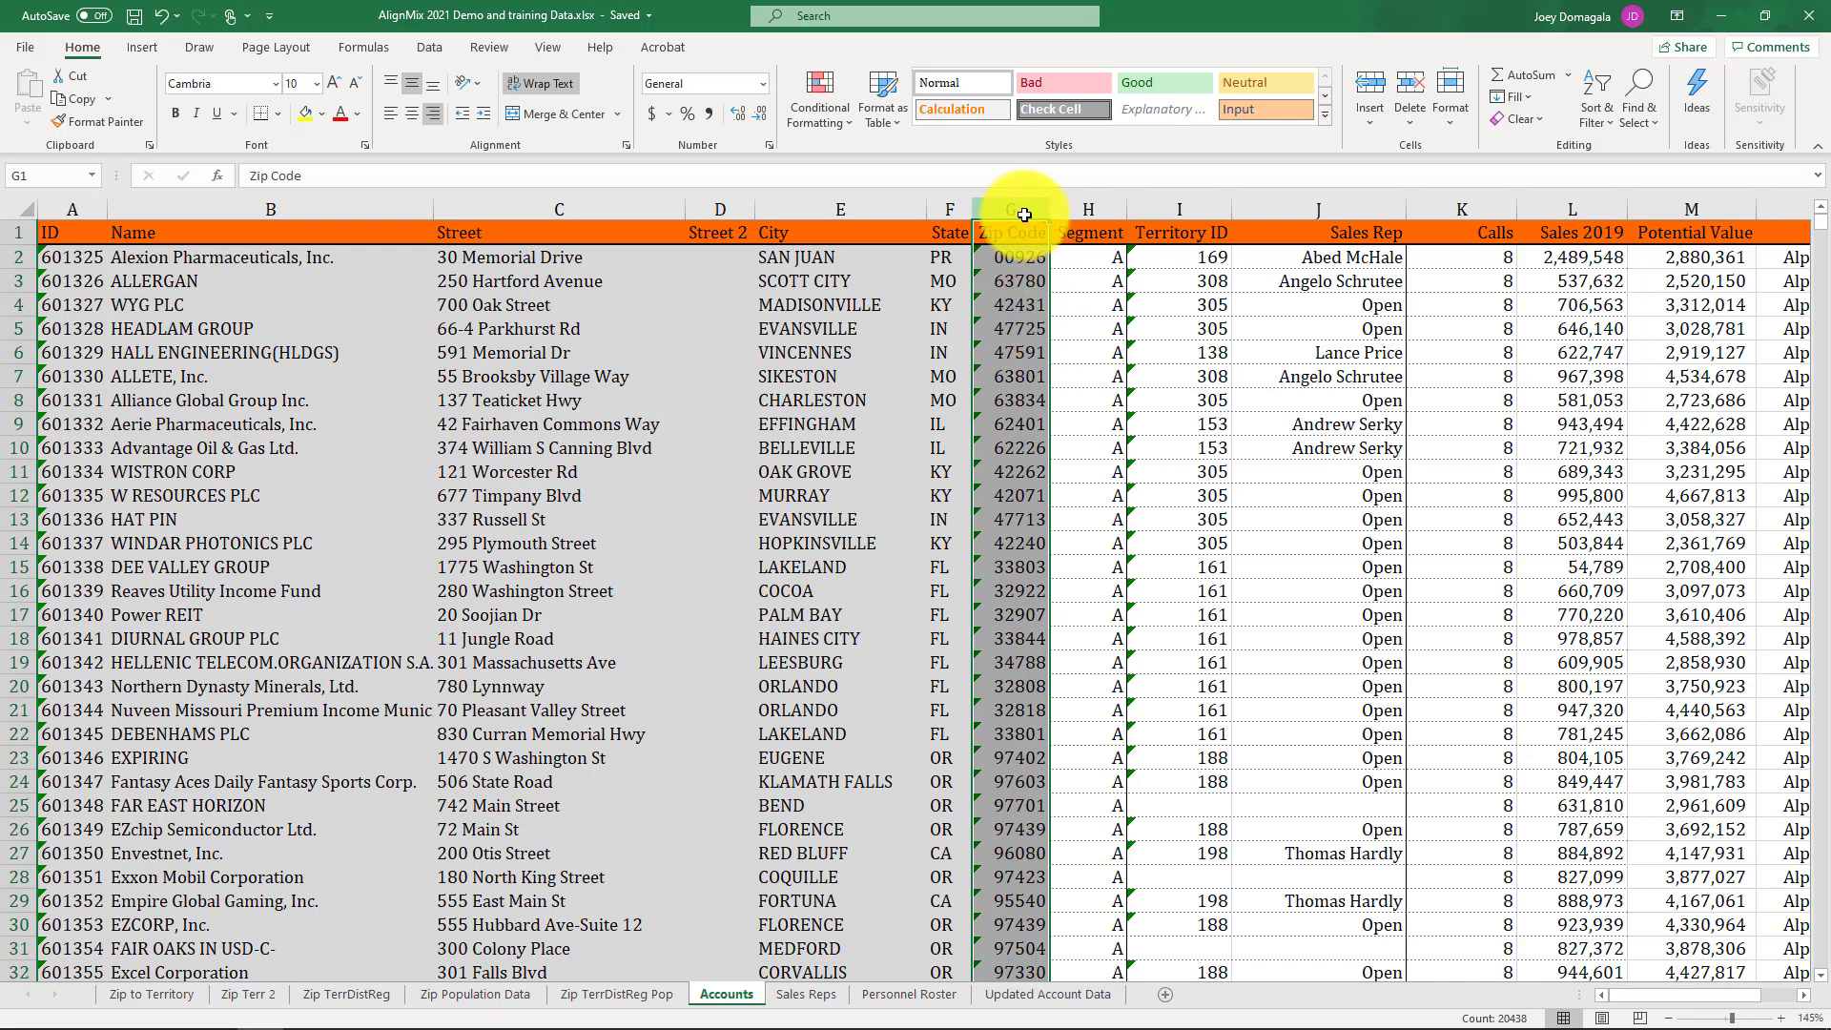
drag(1007, 252, 1000, 420)
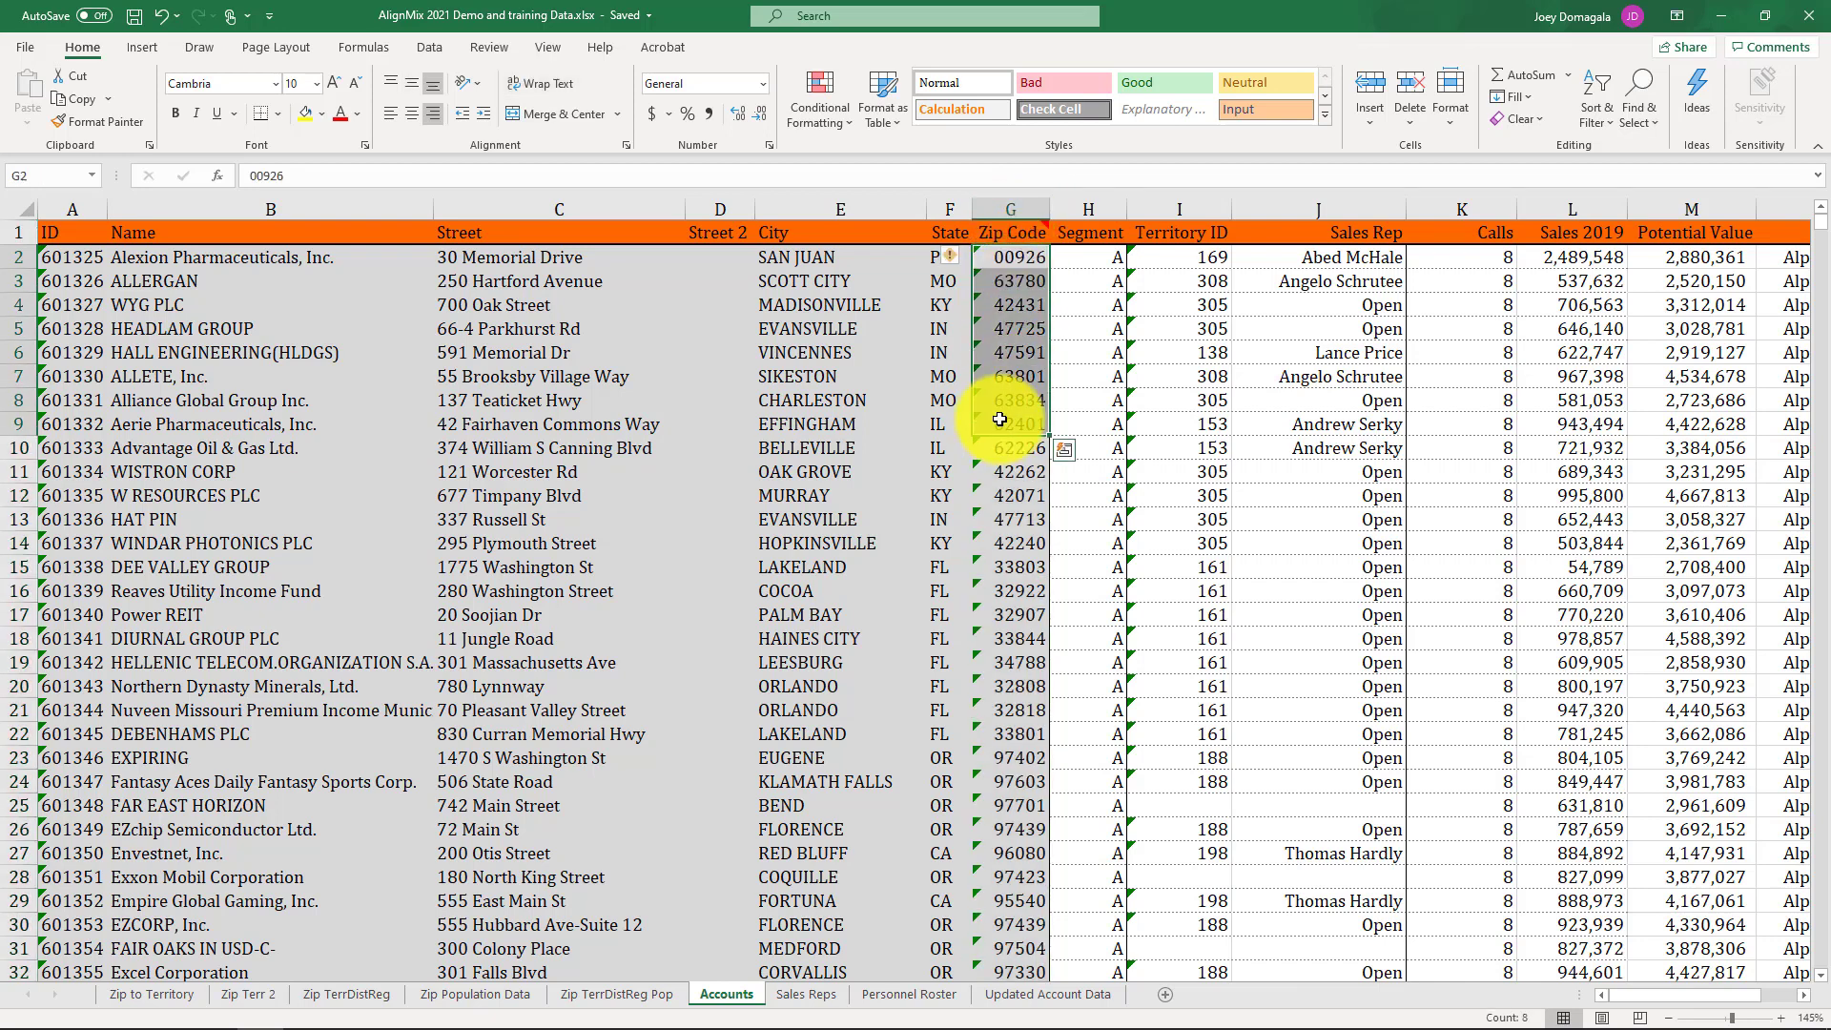
click(918, 448)
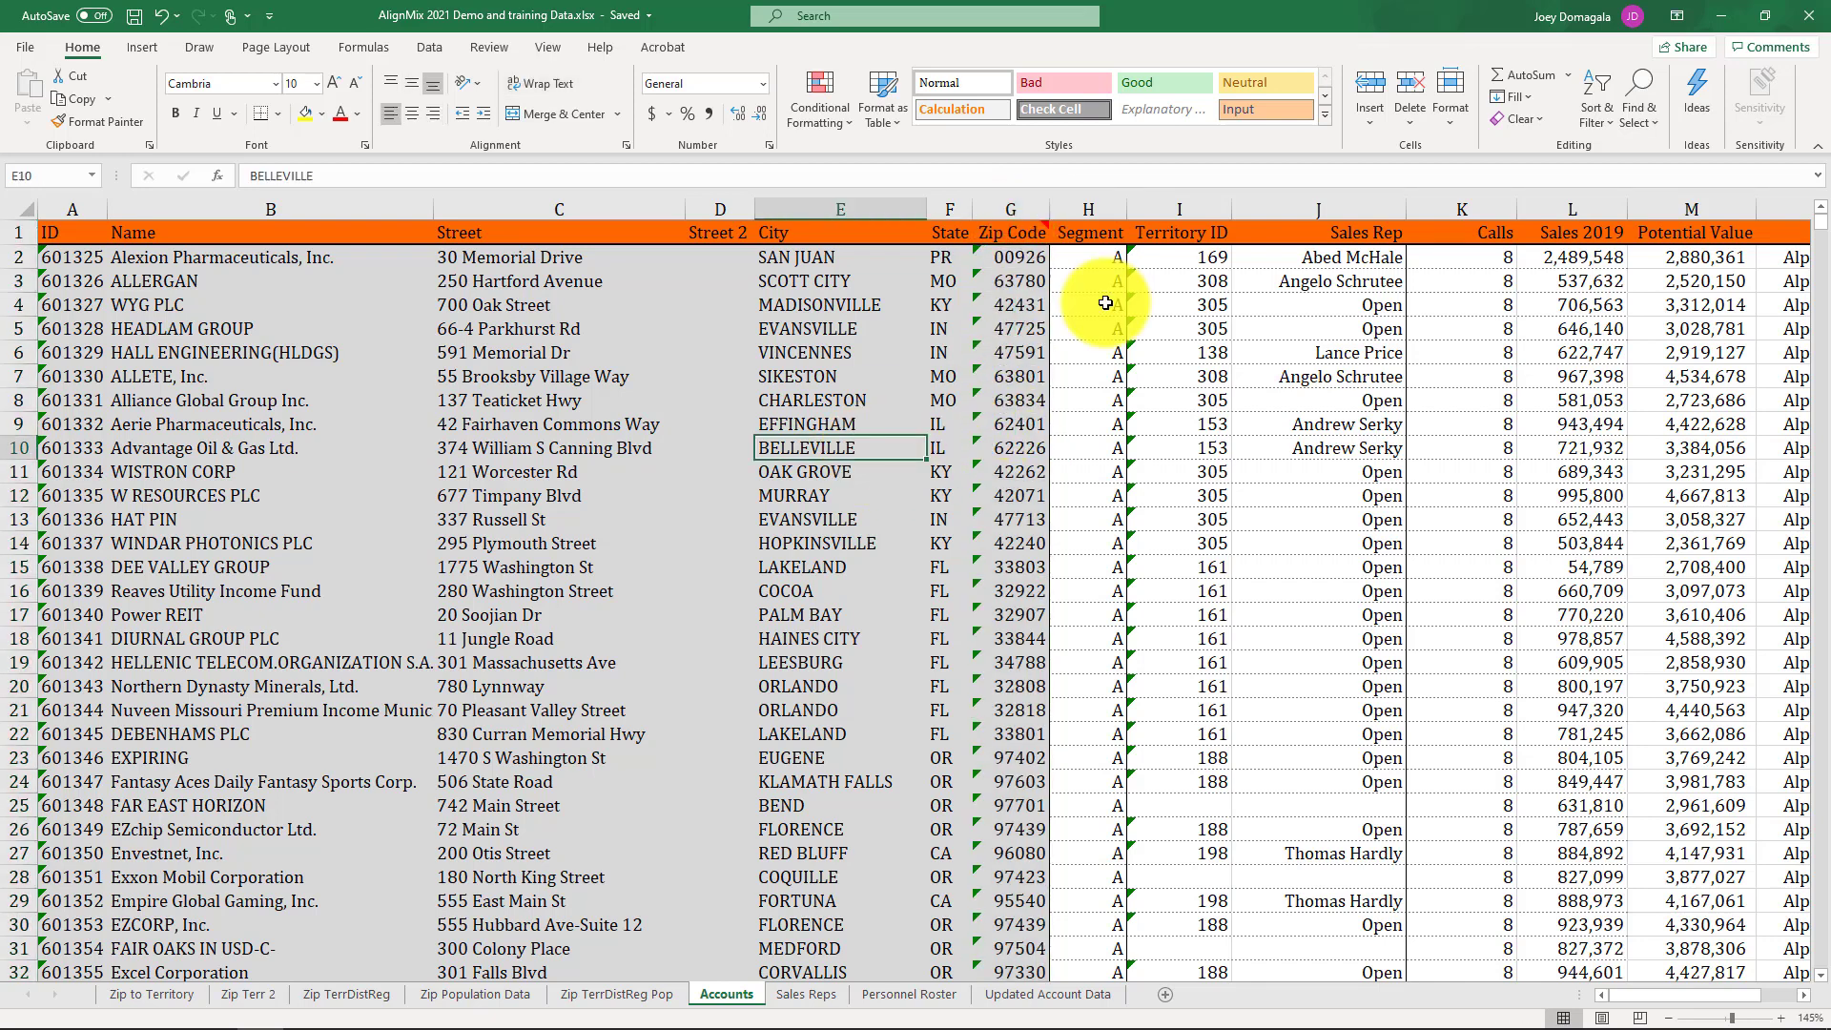
Step: Examine the Segment, Territory ID, Sales Rep, Calls, Sales 2019, Potential Value and Products Purchased columns on the Accounts sheet
click(1097, 208)
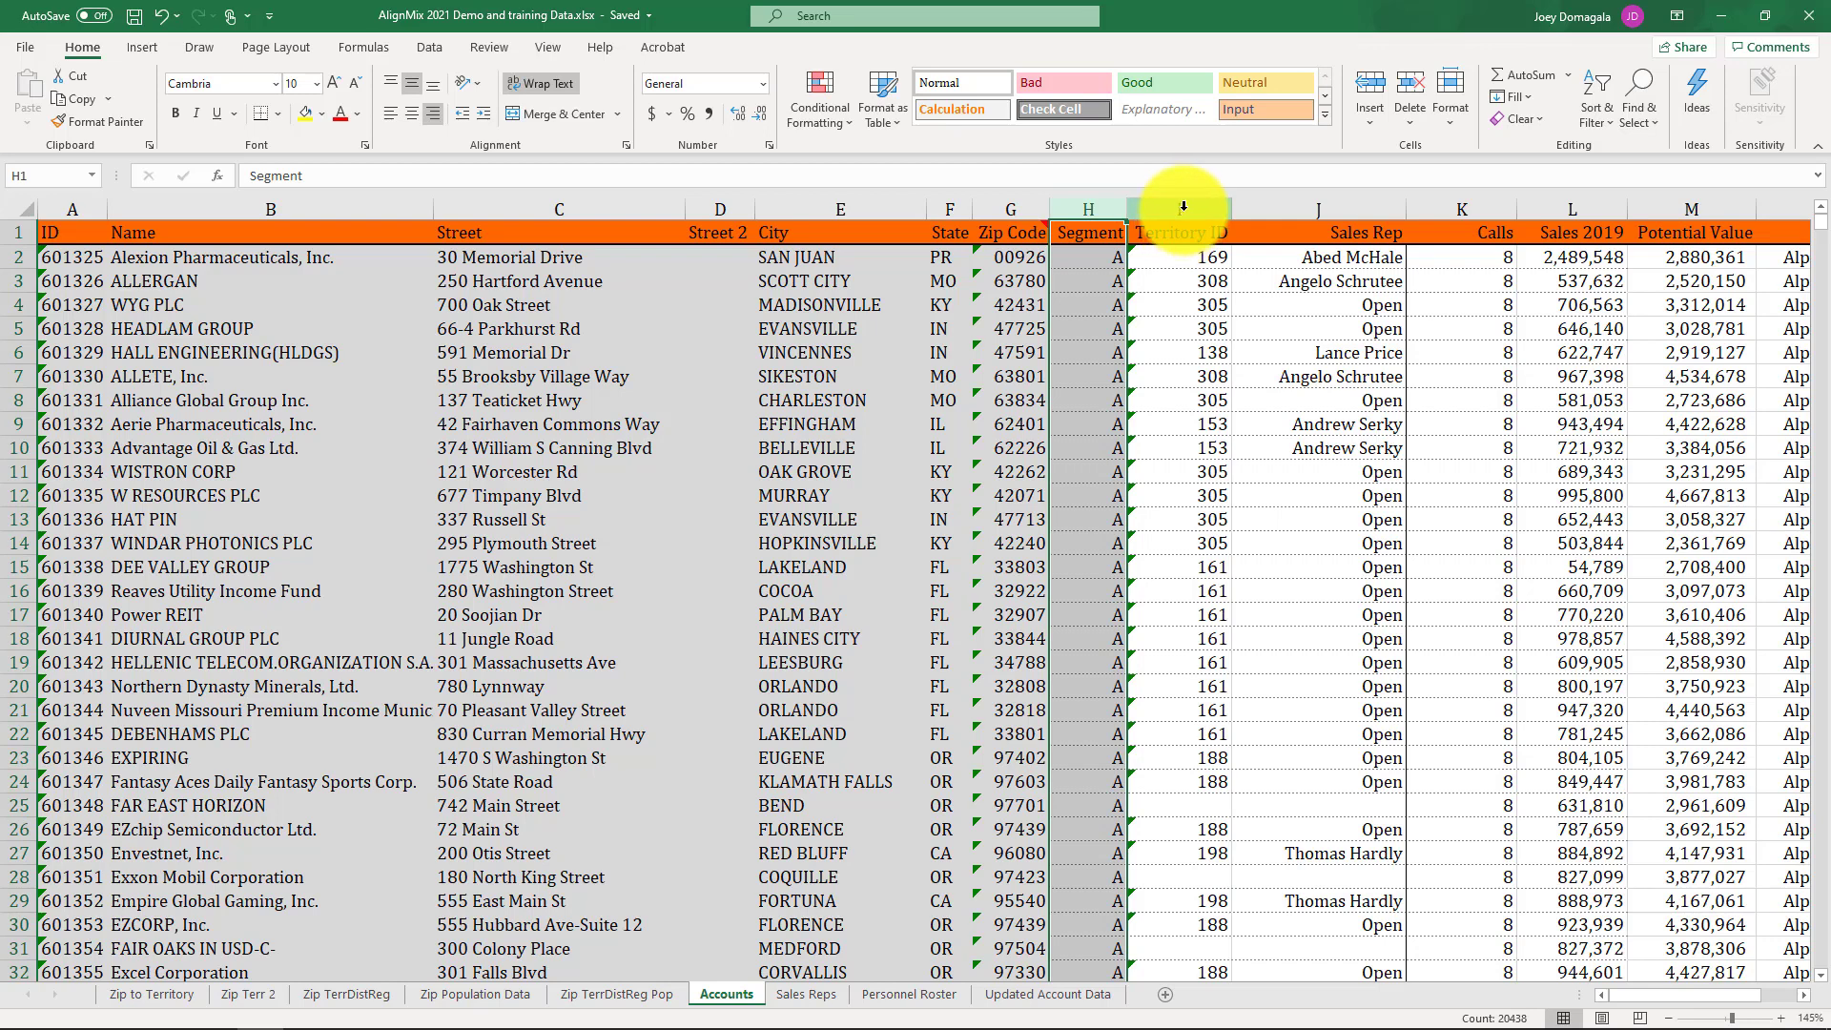
click(1183, 207)
click(1349, 207)
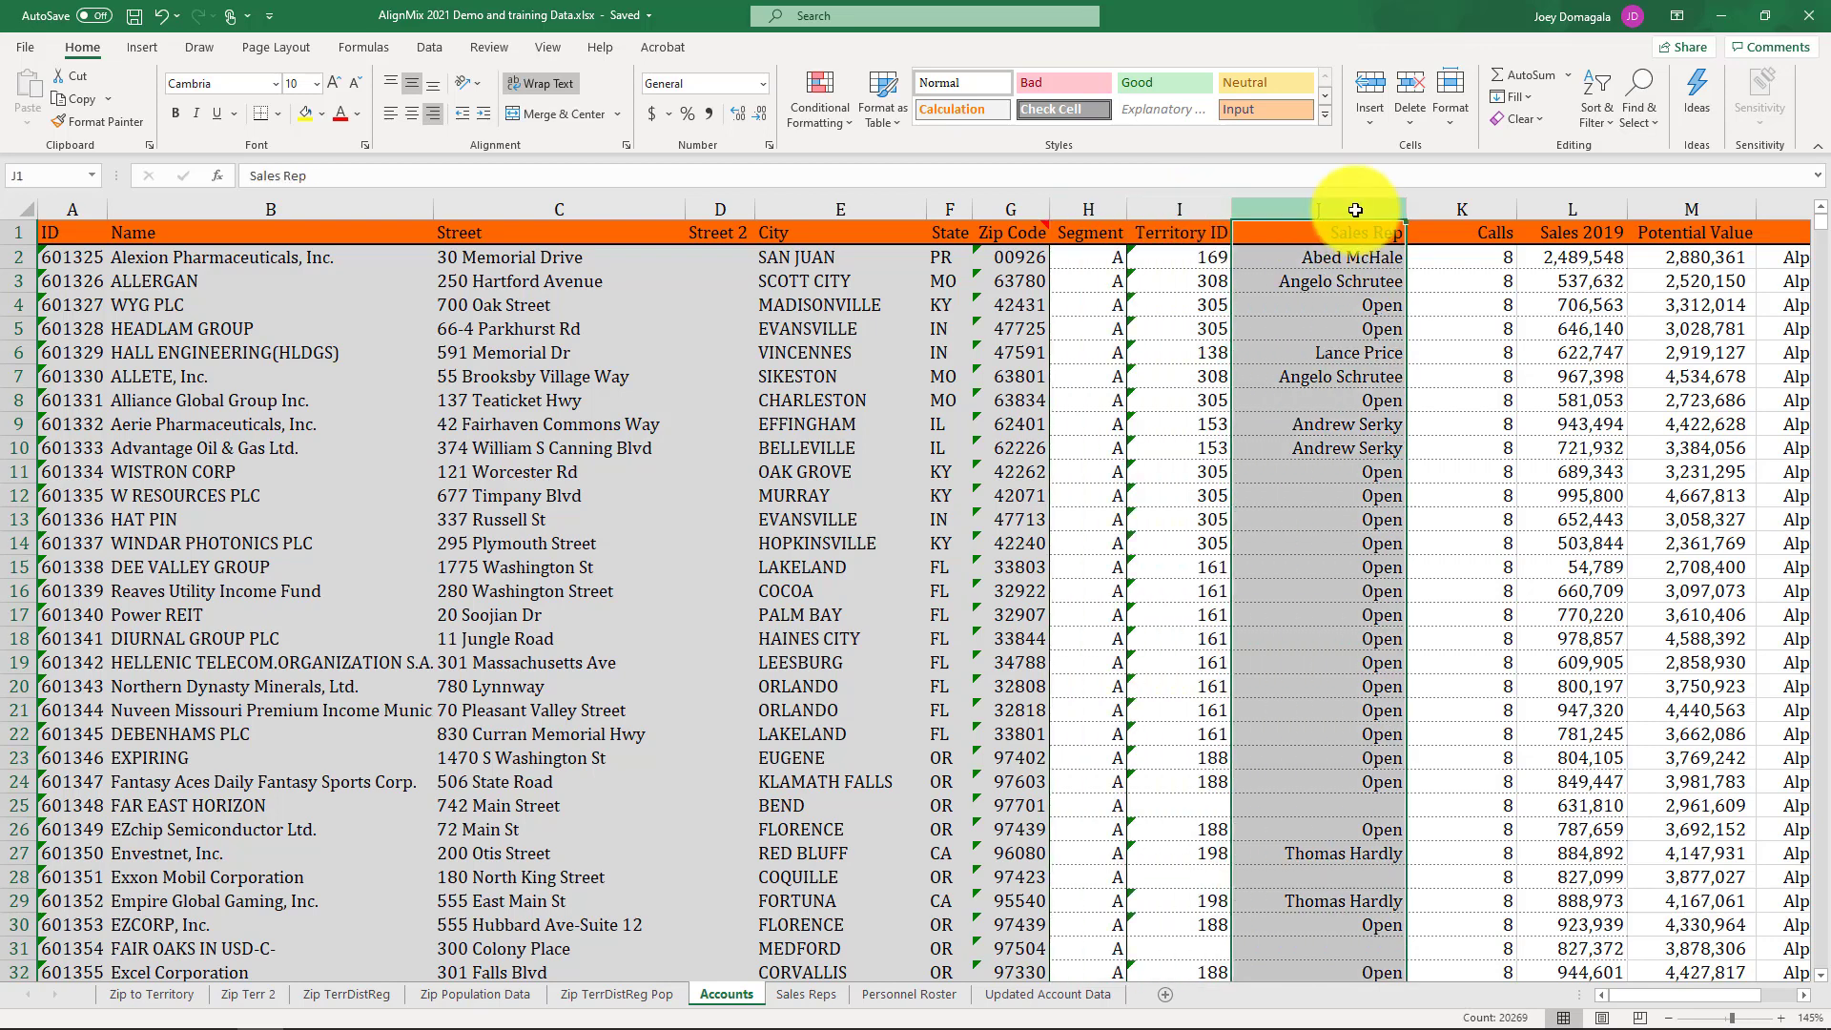
drag(1466, 209, 1688, 212)
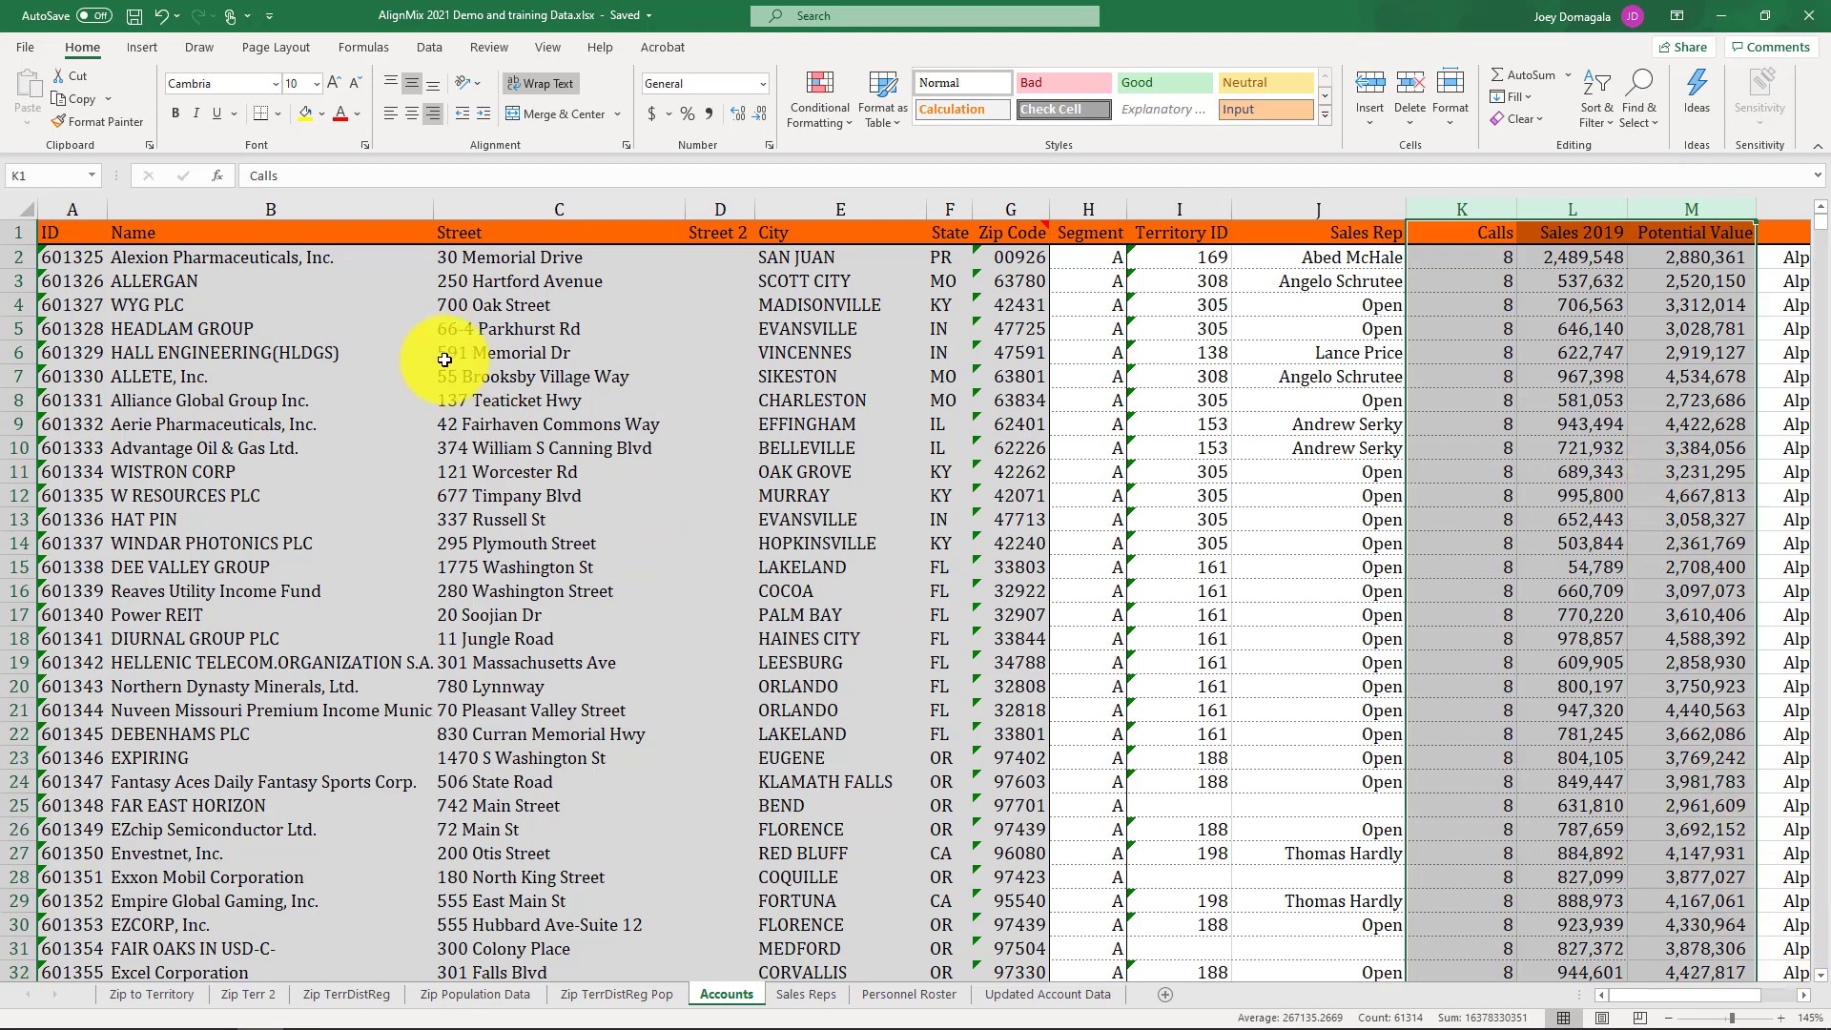
click(1804, 996)
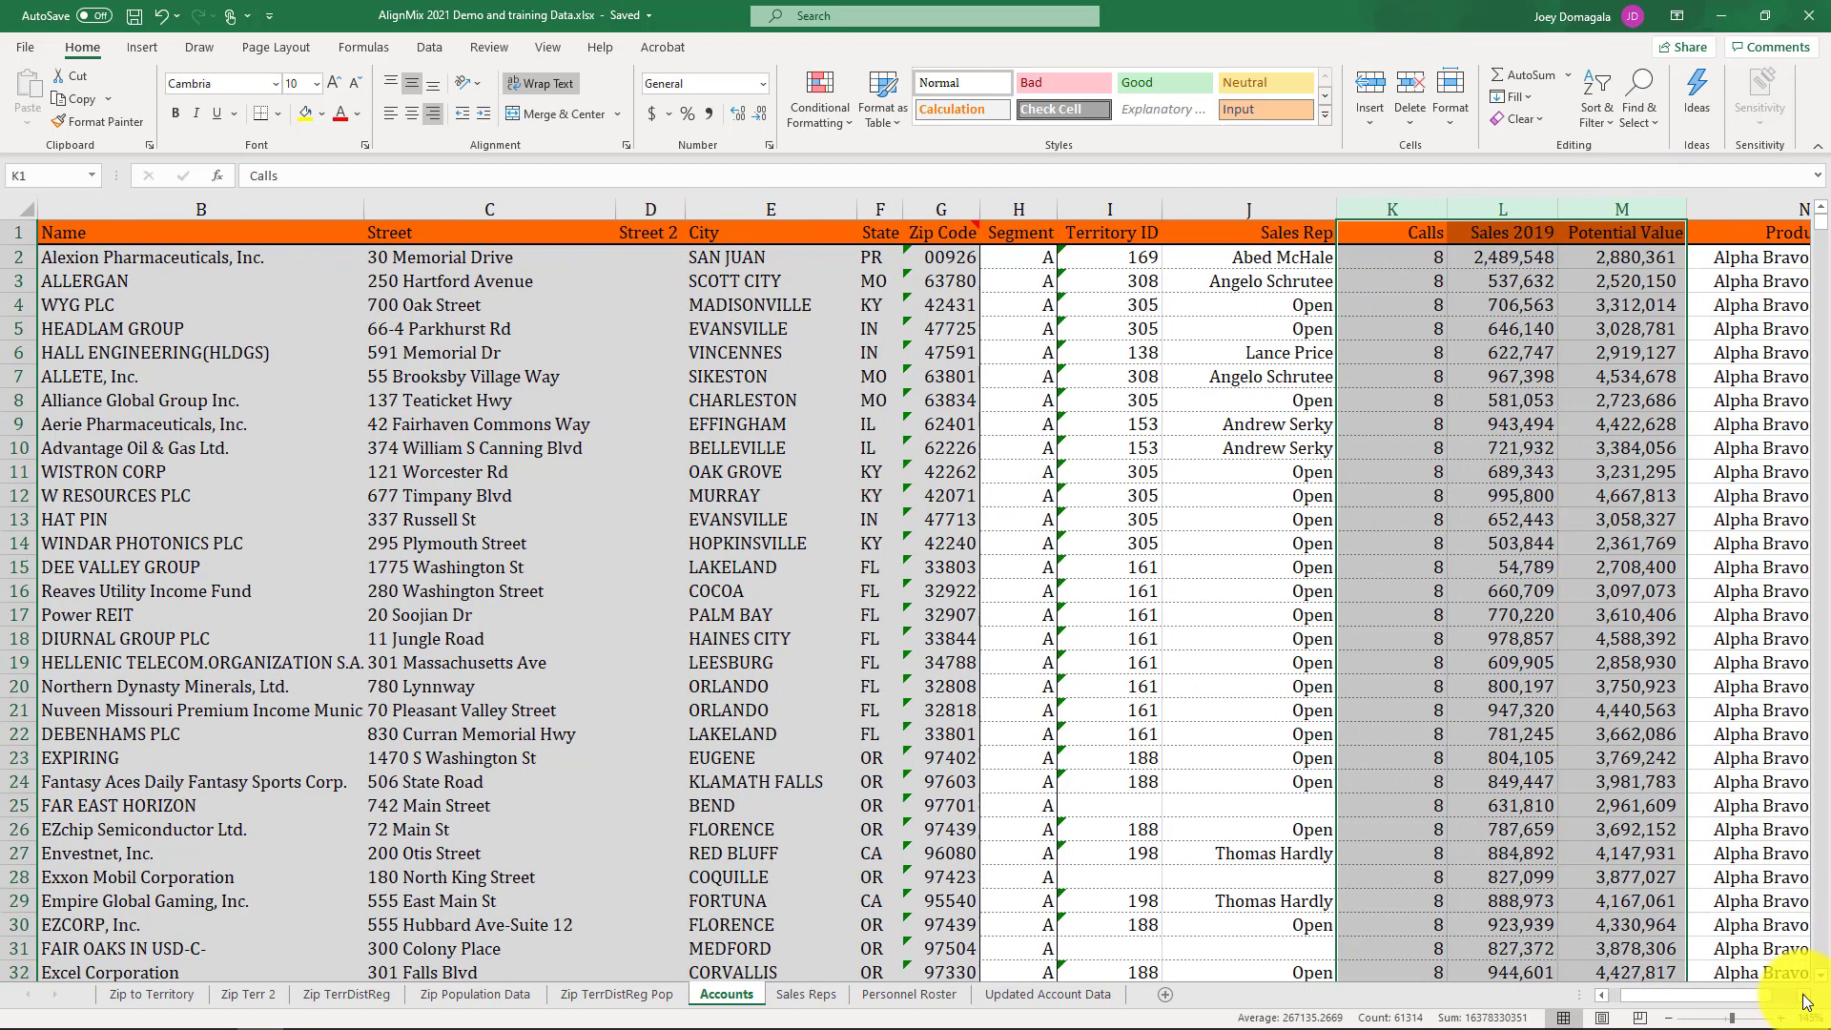
click(1804, 996)
click(1533, 210)
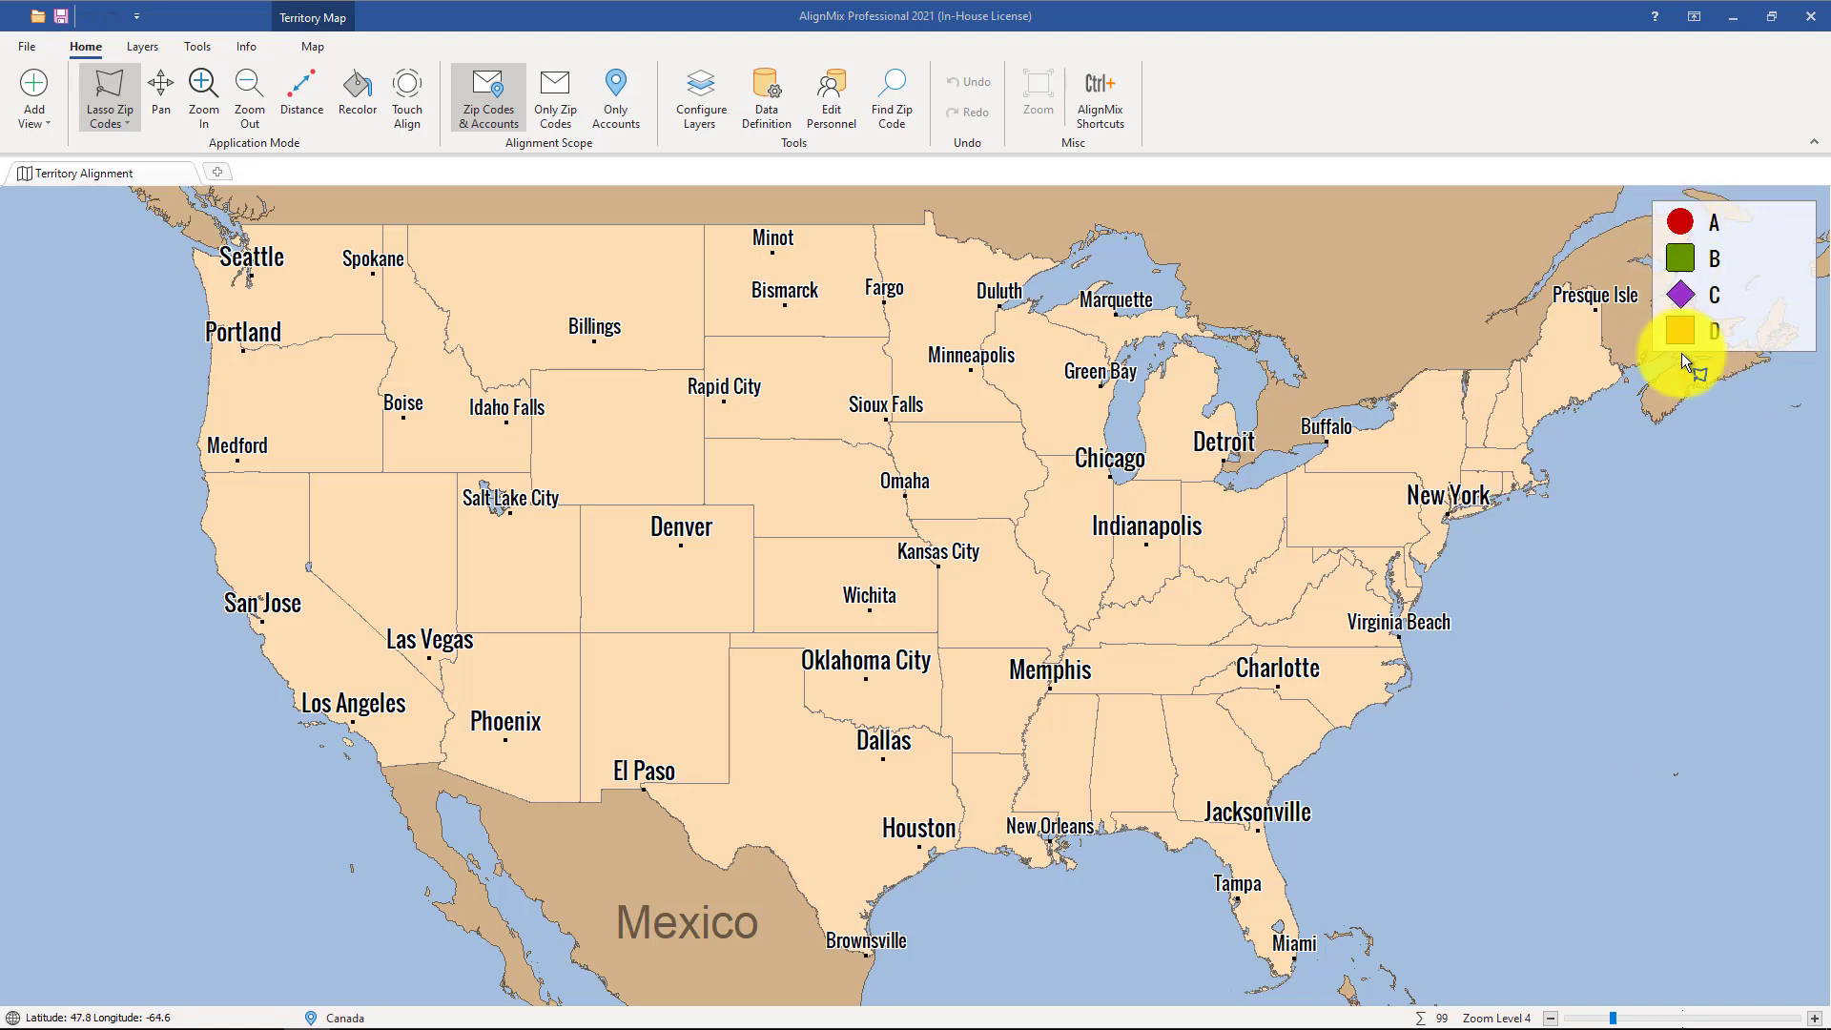
Step: Lasso the zip codes and accounts around Nashville in AlignMix, review the Map Query summary, and close it
scroll(1145, 696, up, 4)
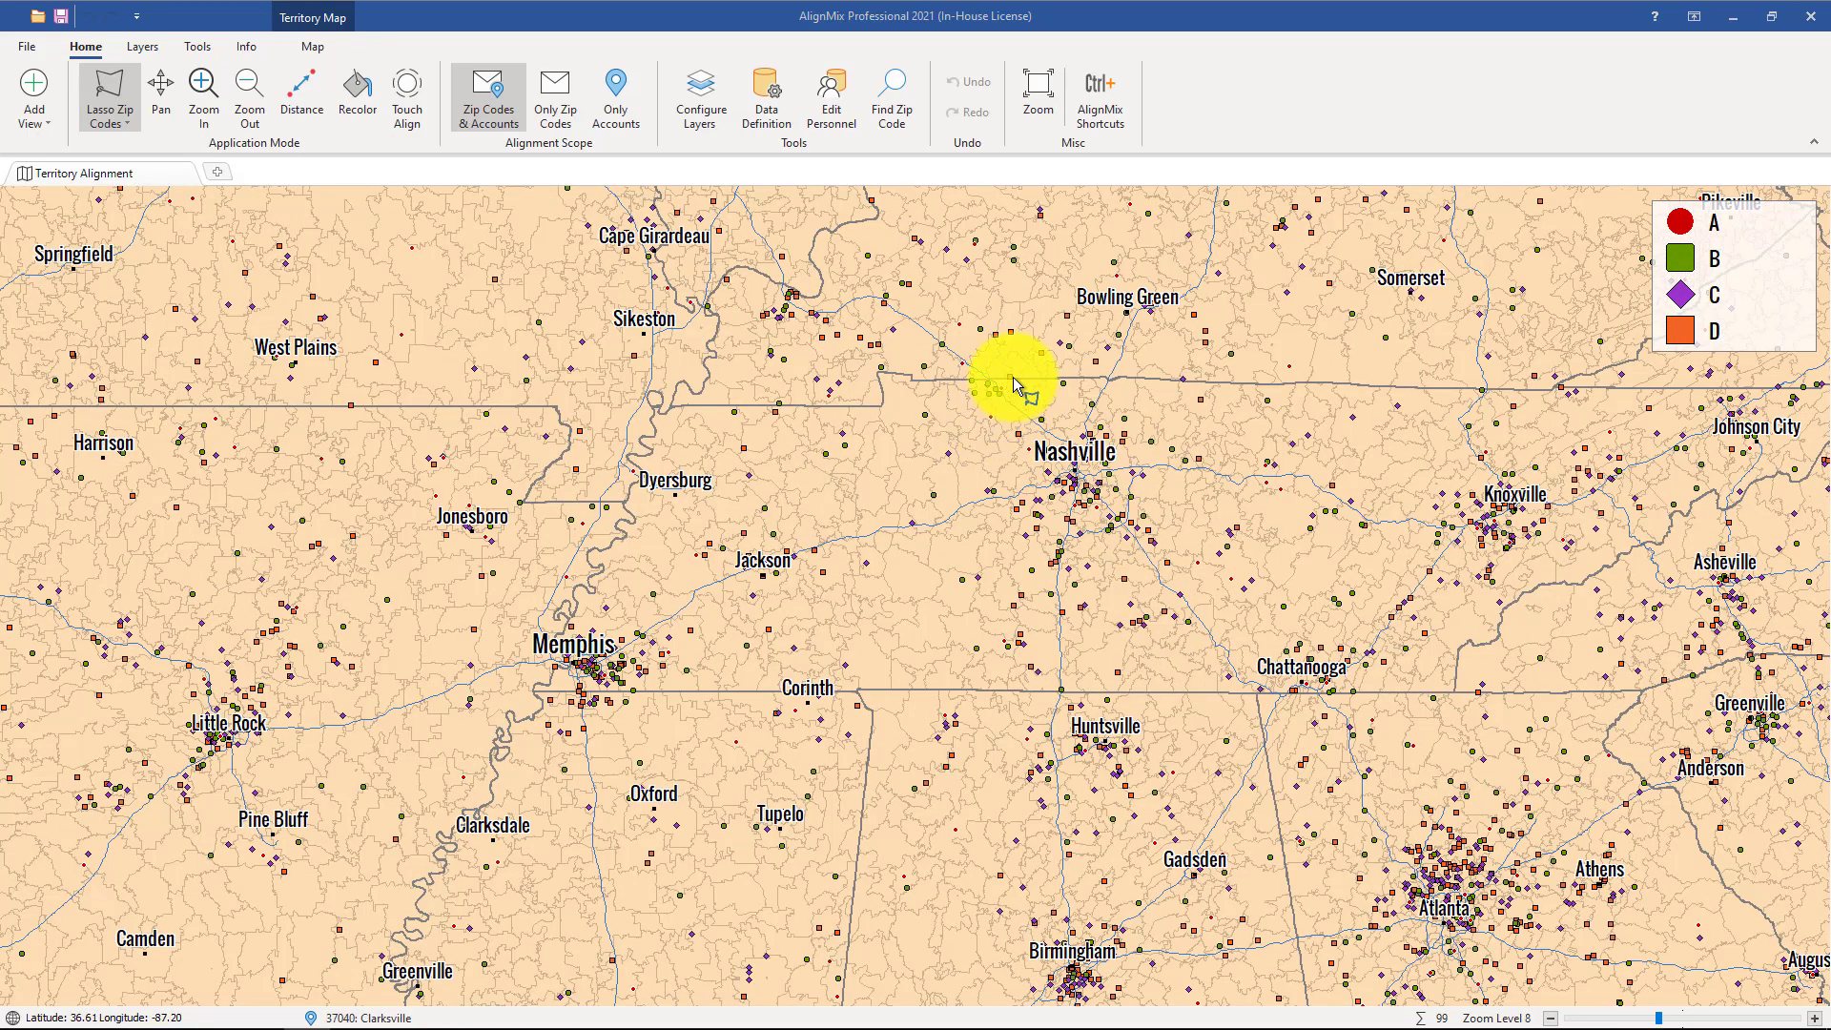
mouse_move(1016, 385)
mouse_down()
mouse_move(846, 535)
mouse_move(1239, 605)
mouse_move(1309, 386)
mouse_up()
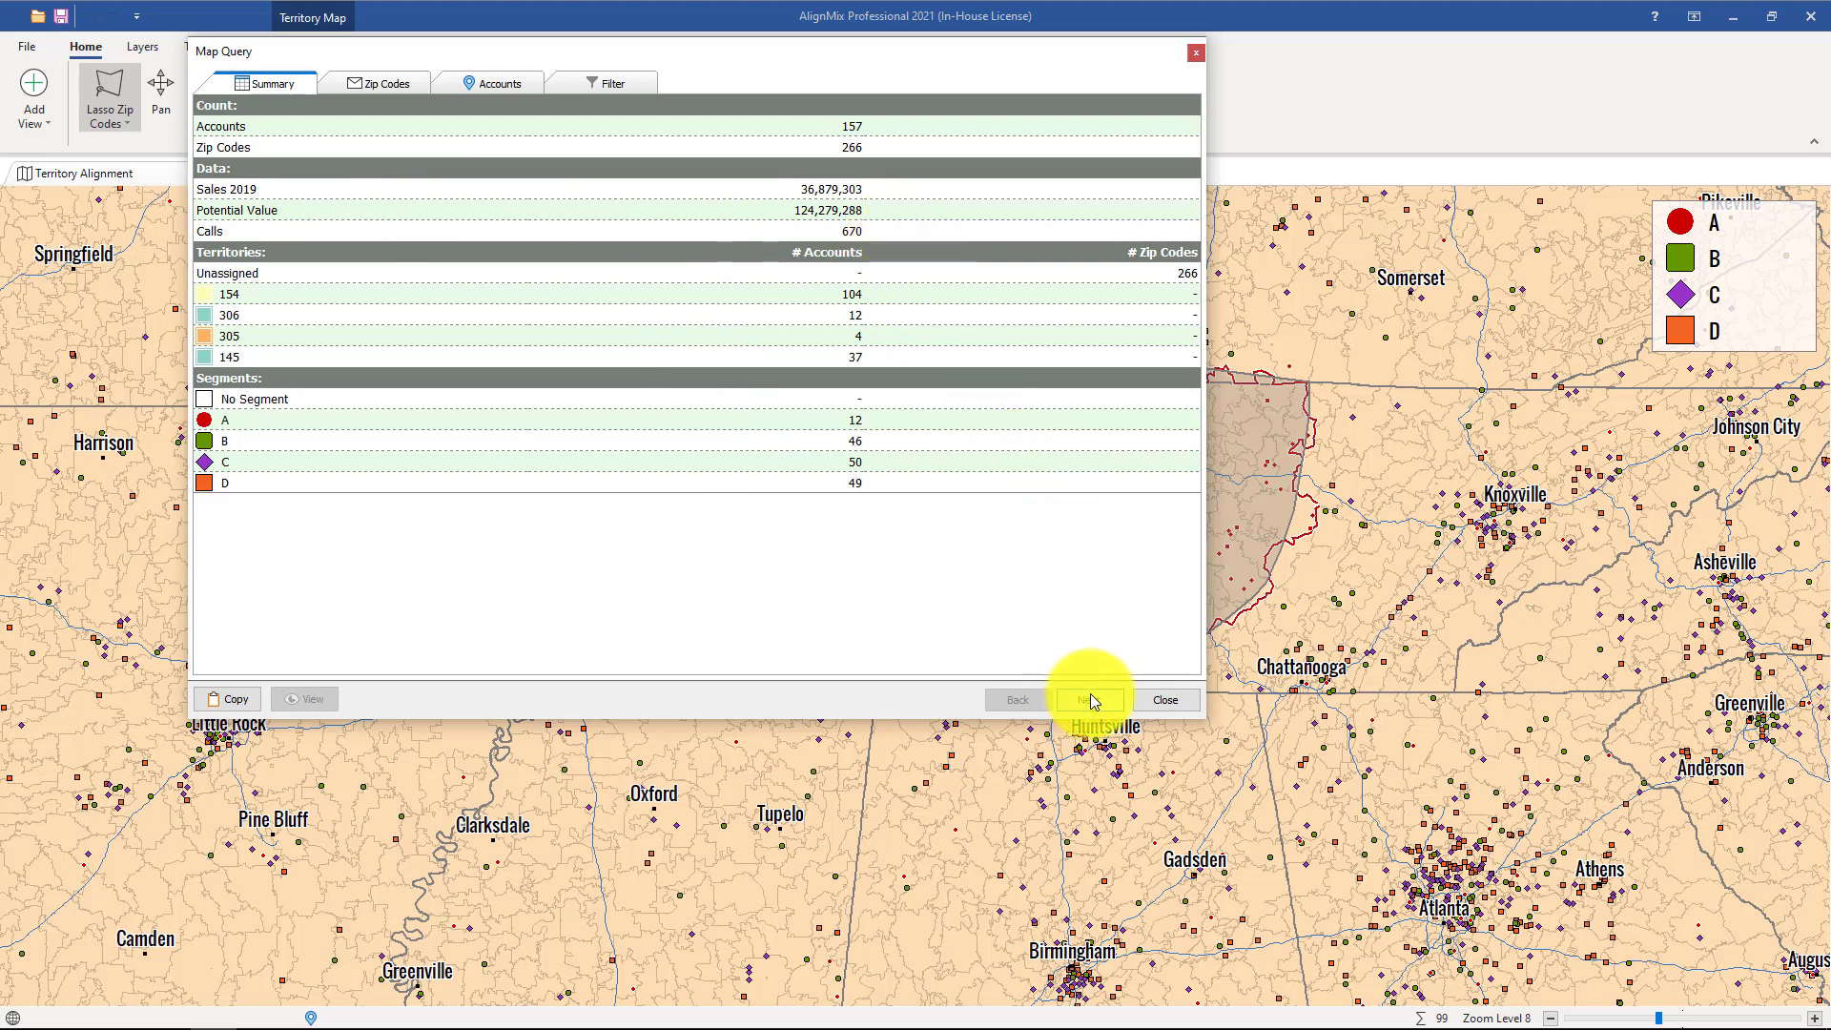
click(1165, 701)
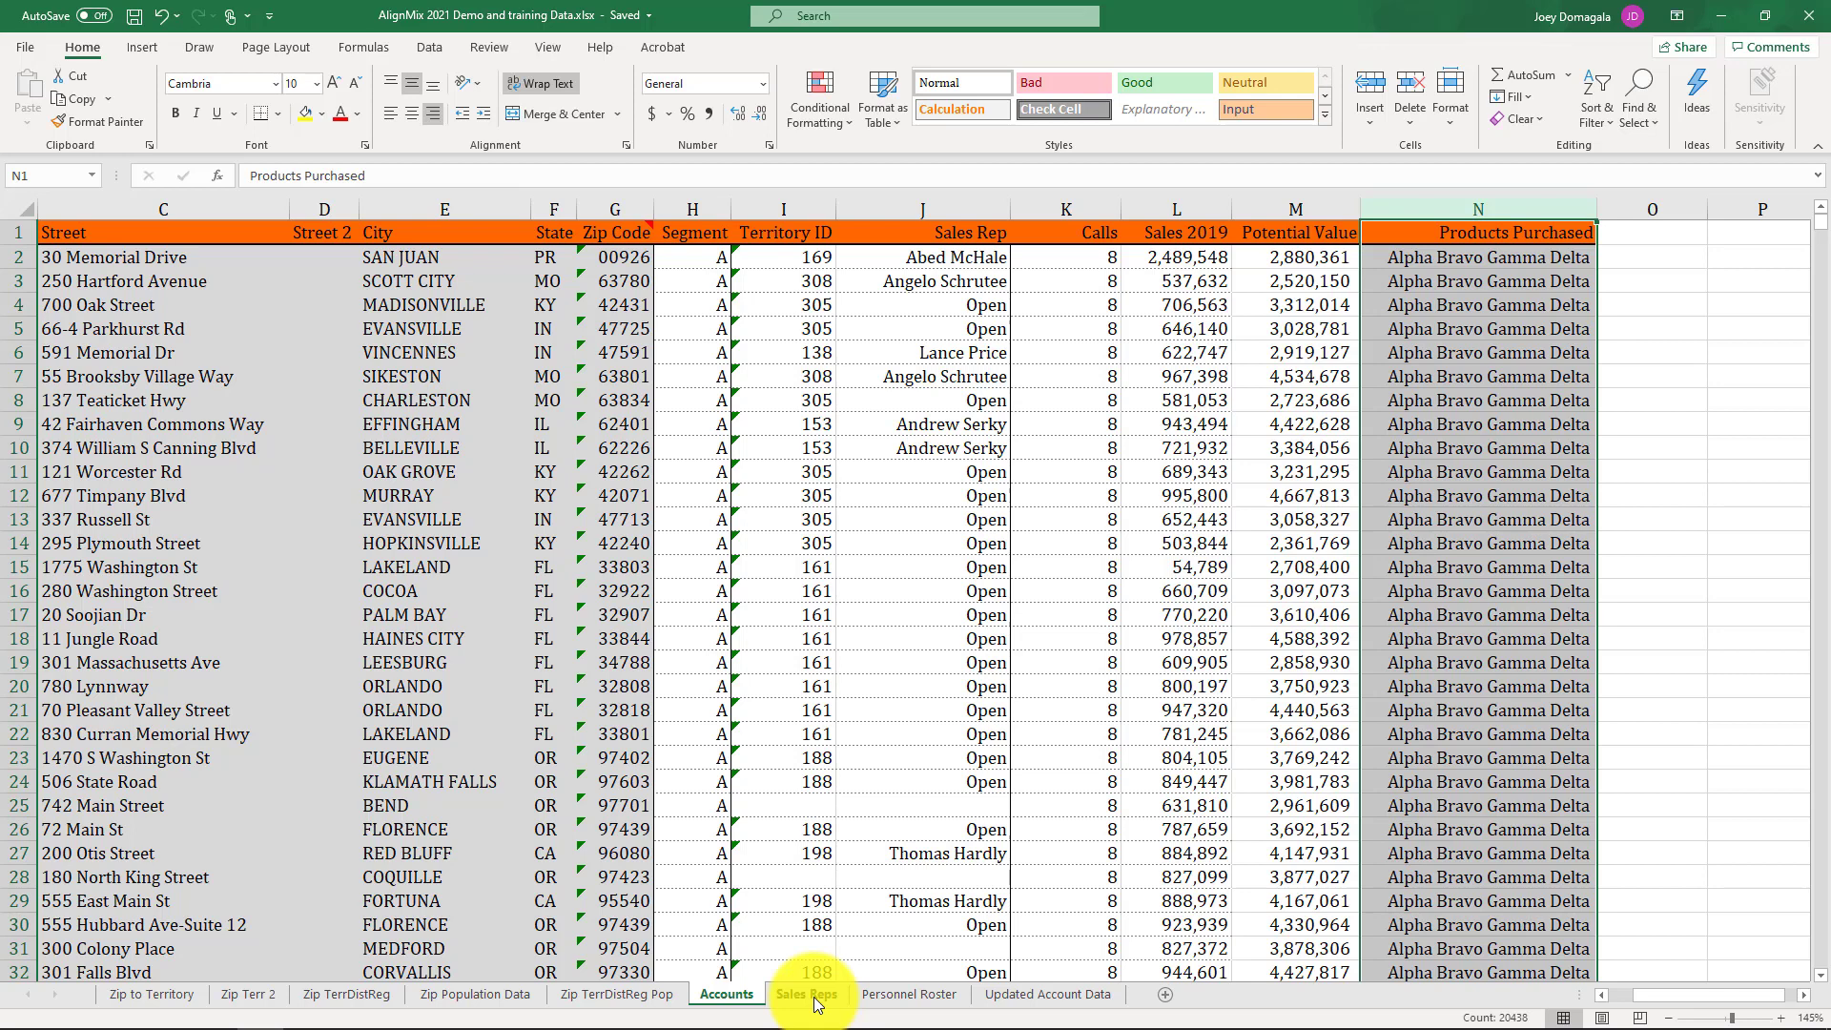
Step: Switch to Excel's Sales Reps sheet and examine the ID and Name columns and the header row
click(809, 994)
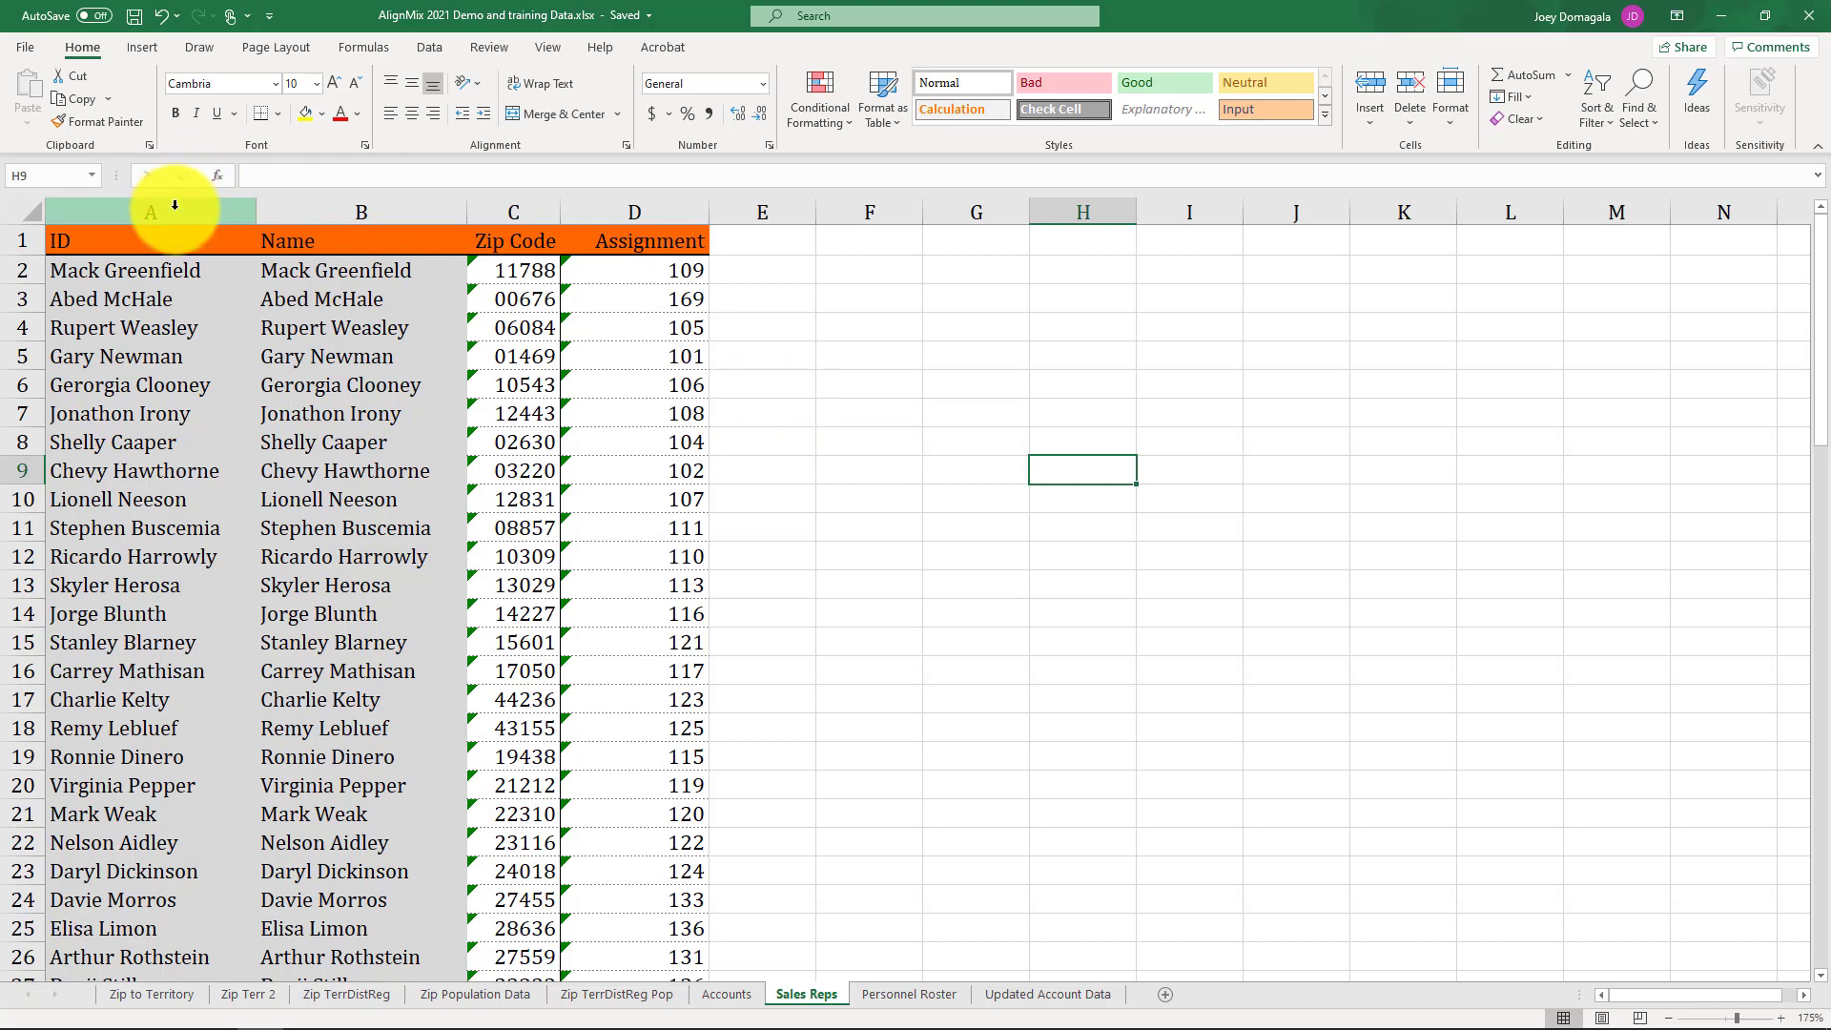
click(298, 211)
click(870, 413)
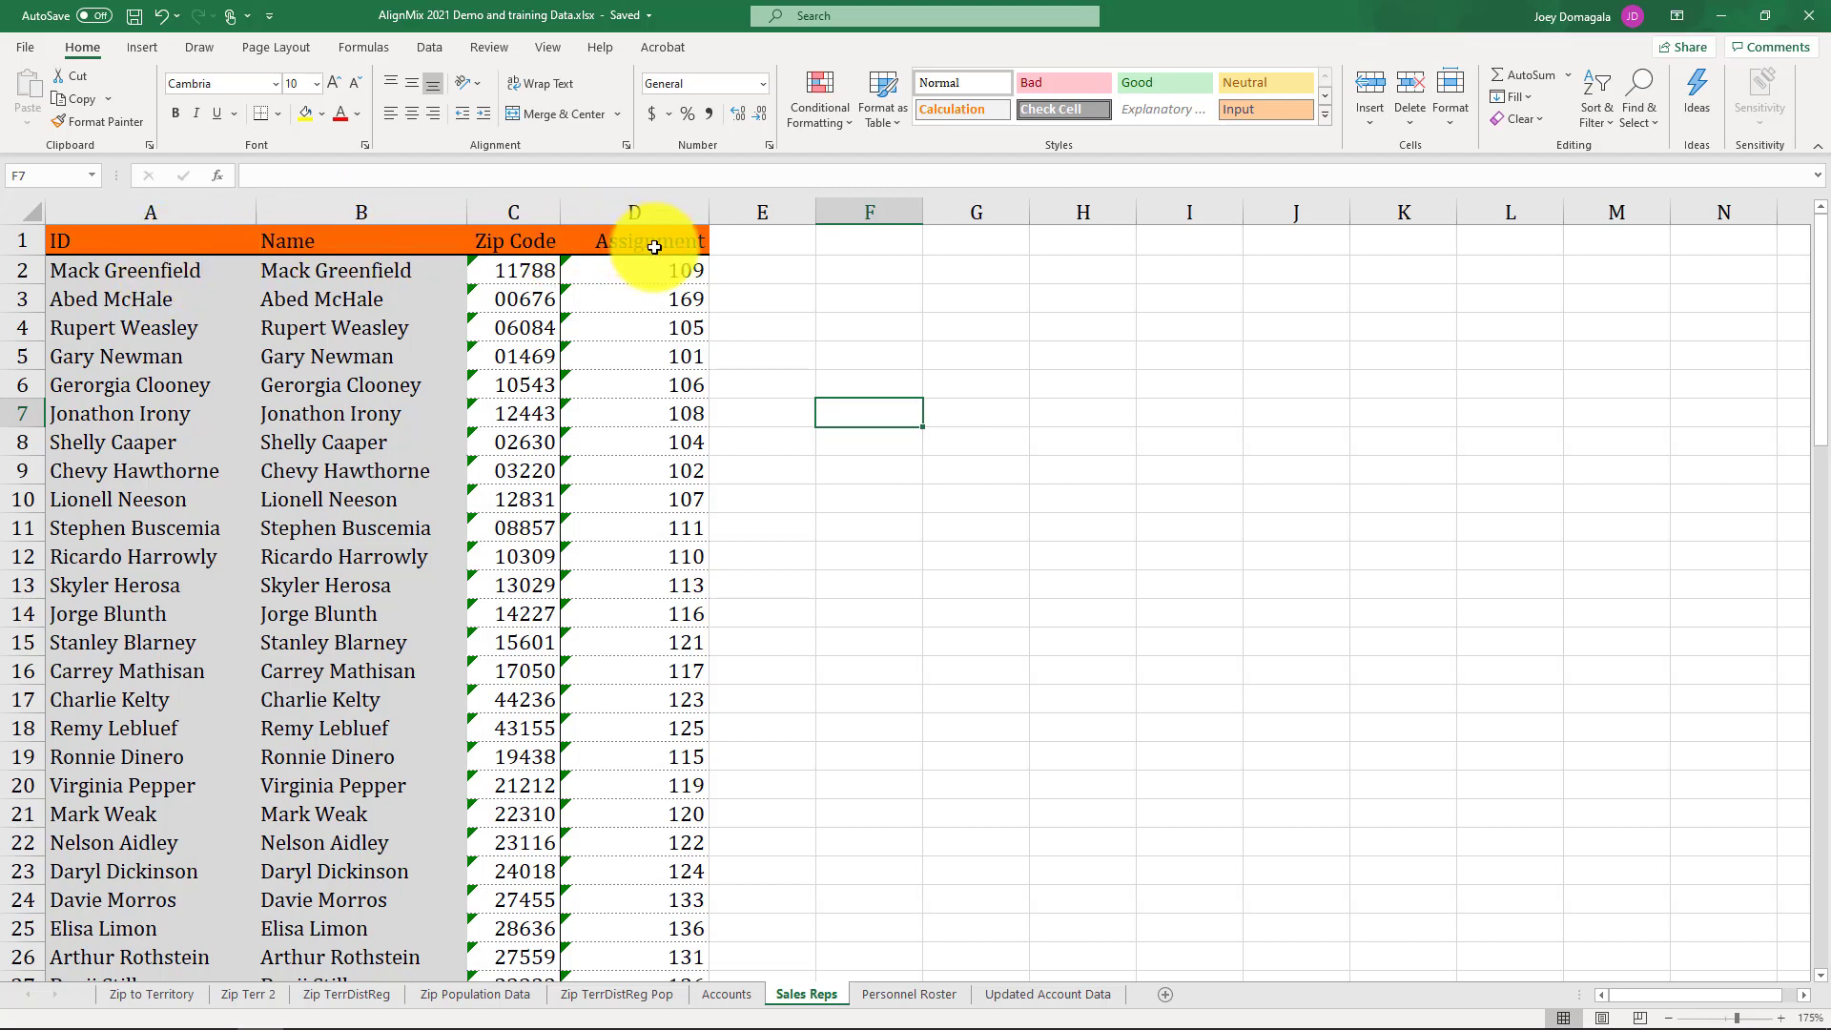
drag(642, 234, 184, 225)
click(864, 409)
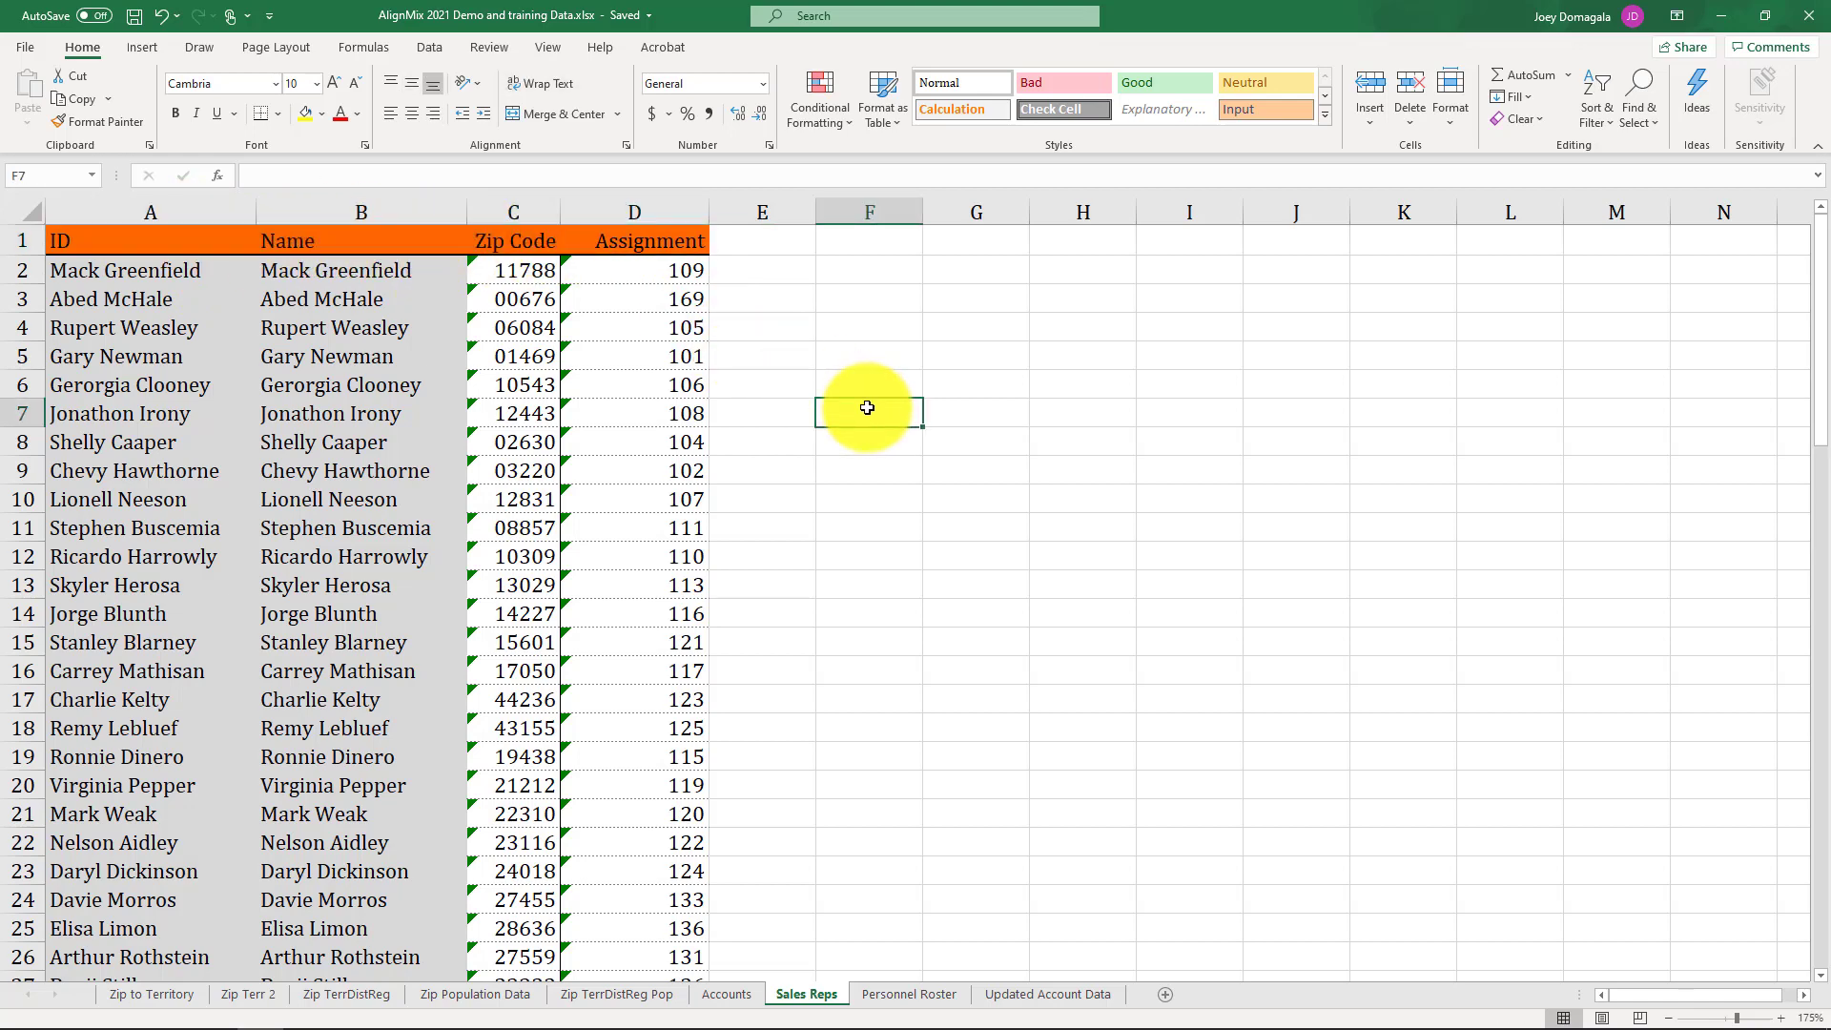
Step: Examine how the Name, Zip Code and Assignment columns relate each sales rep to a territory on the Sales Reps sheet
click(368, 212)
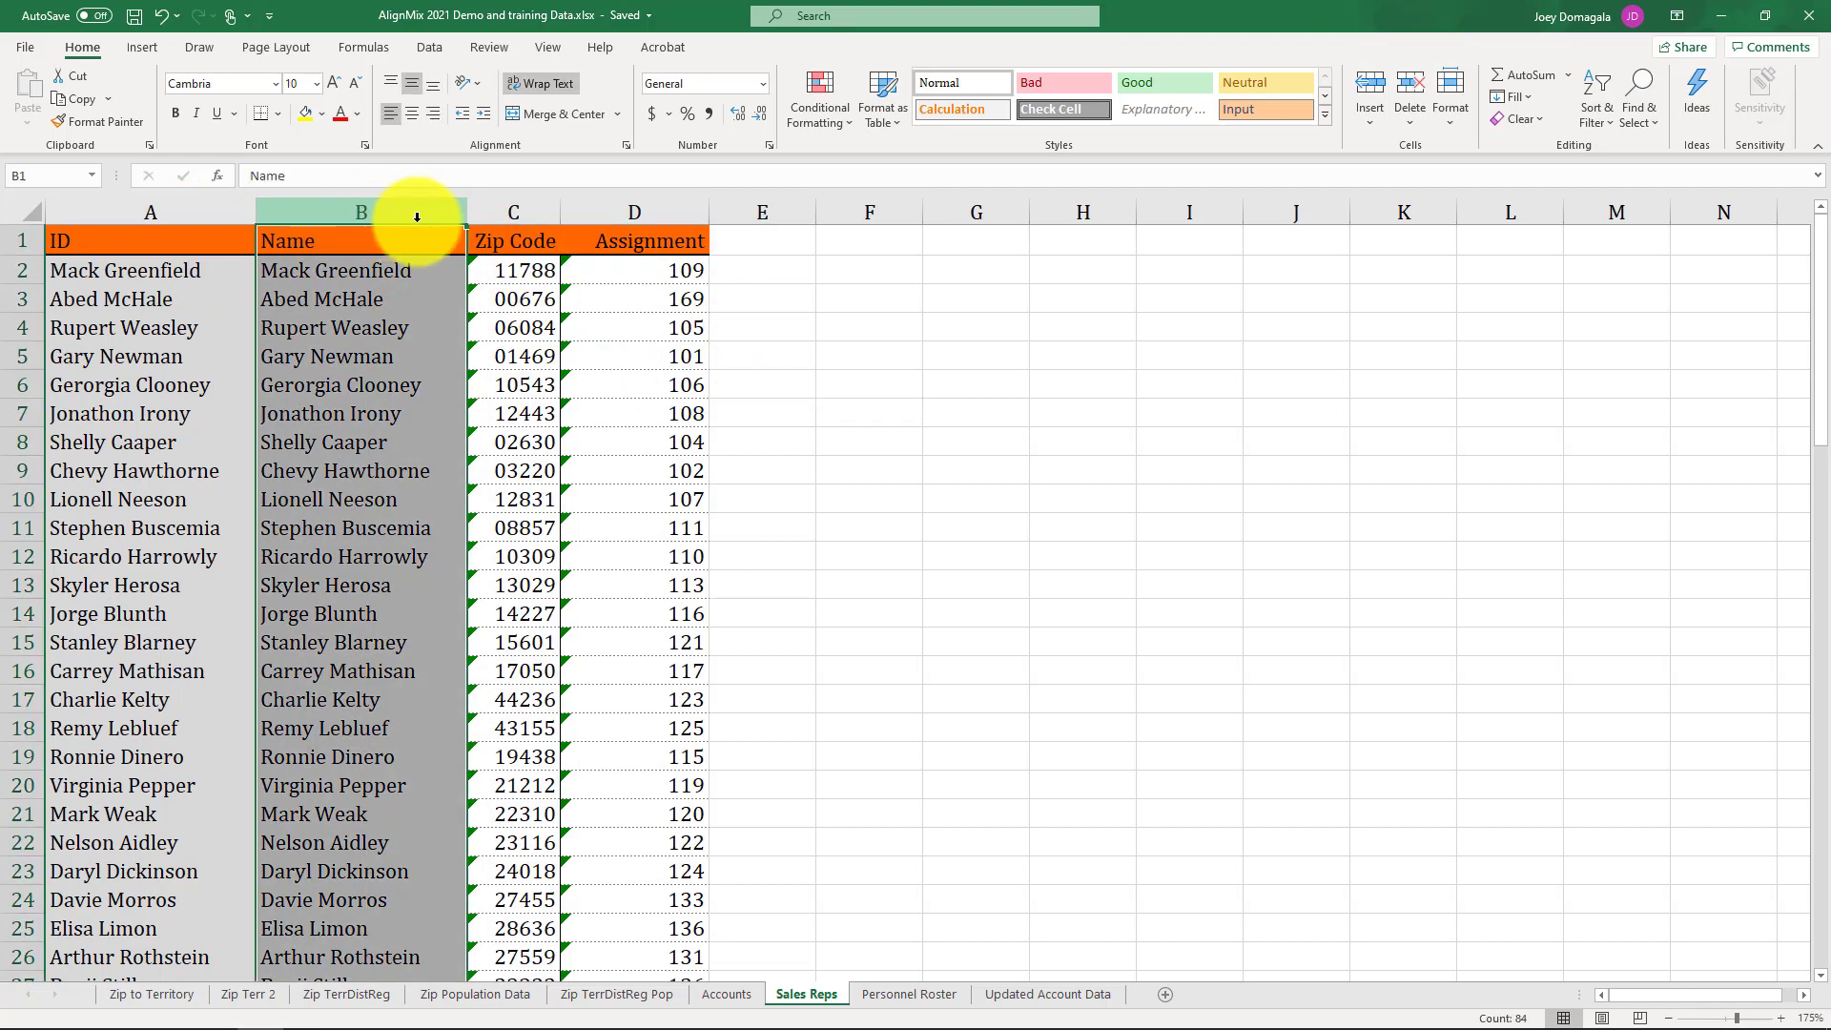
click(498, 214)
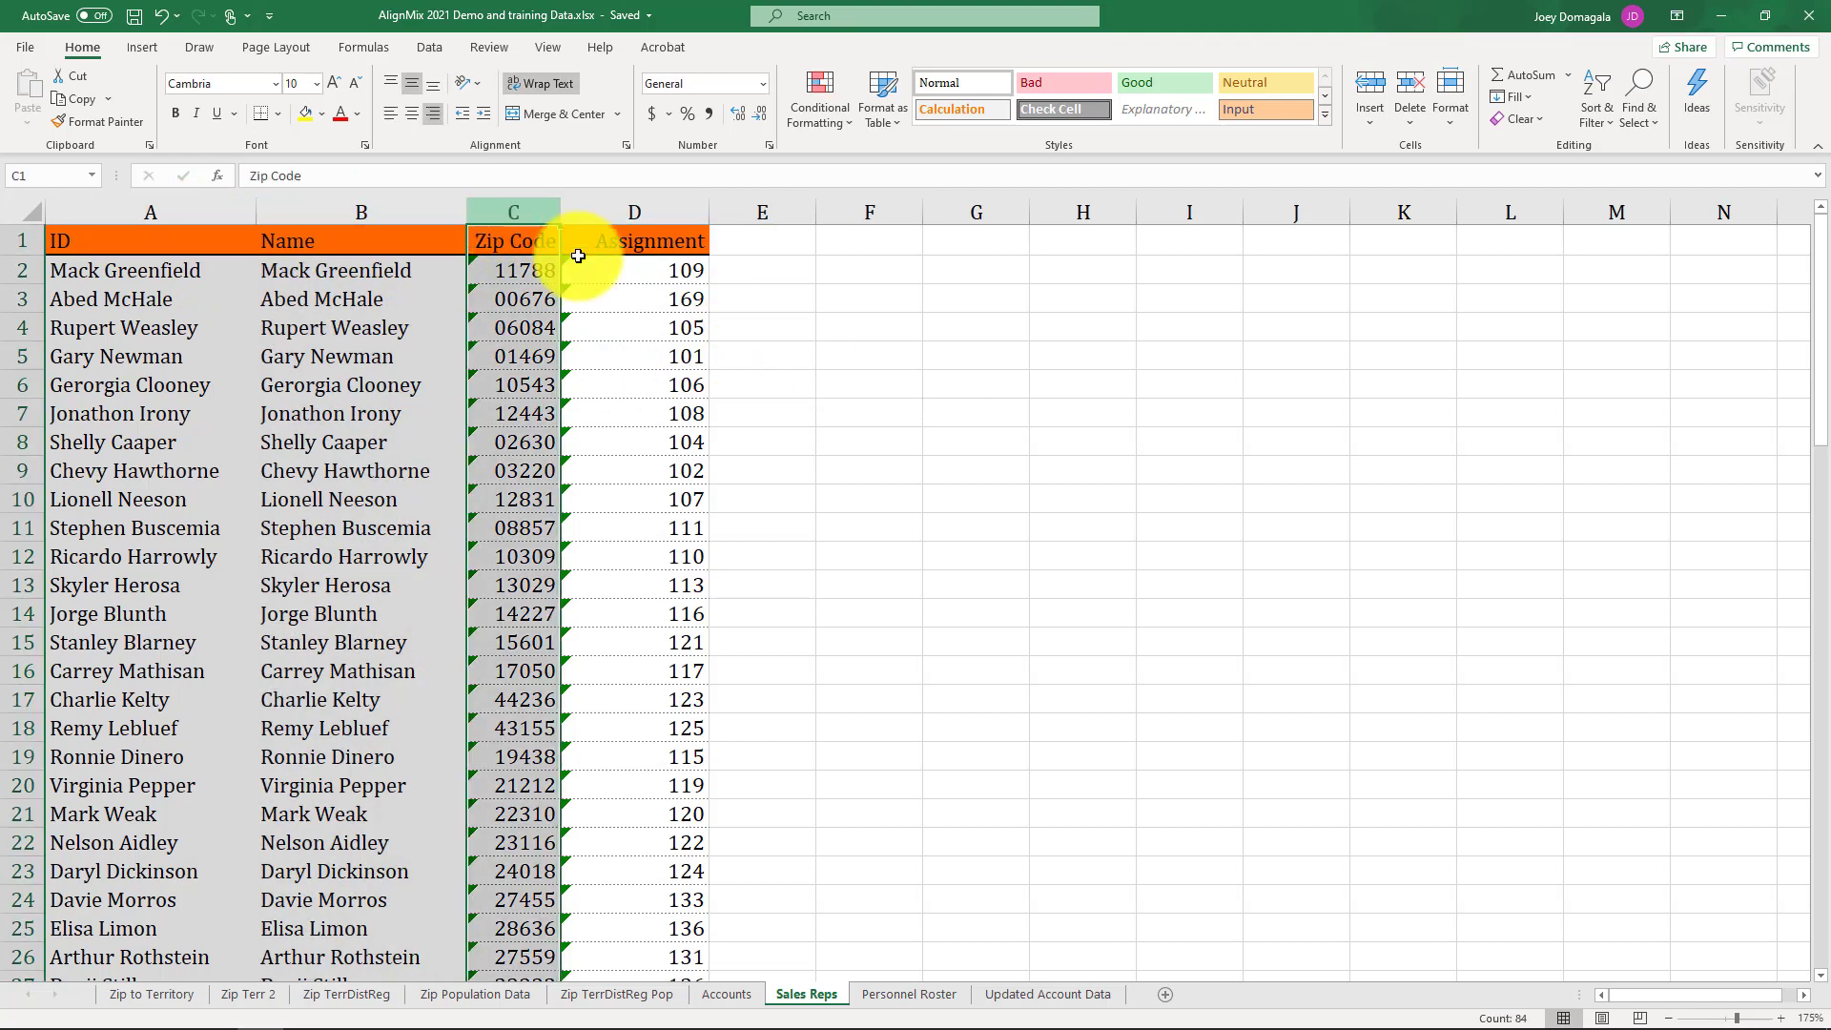
click(927, 439)
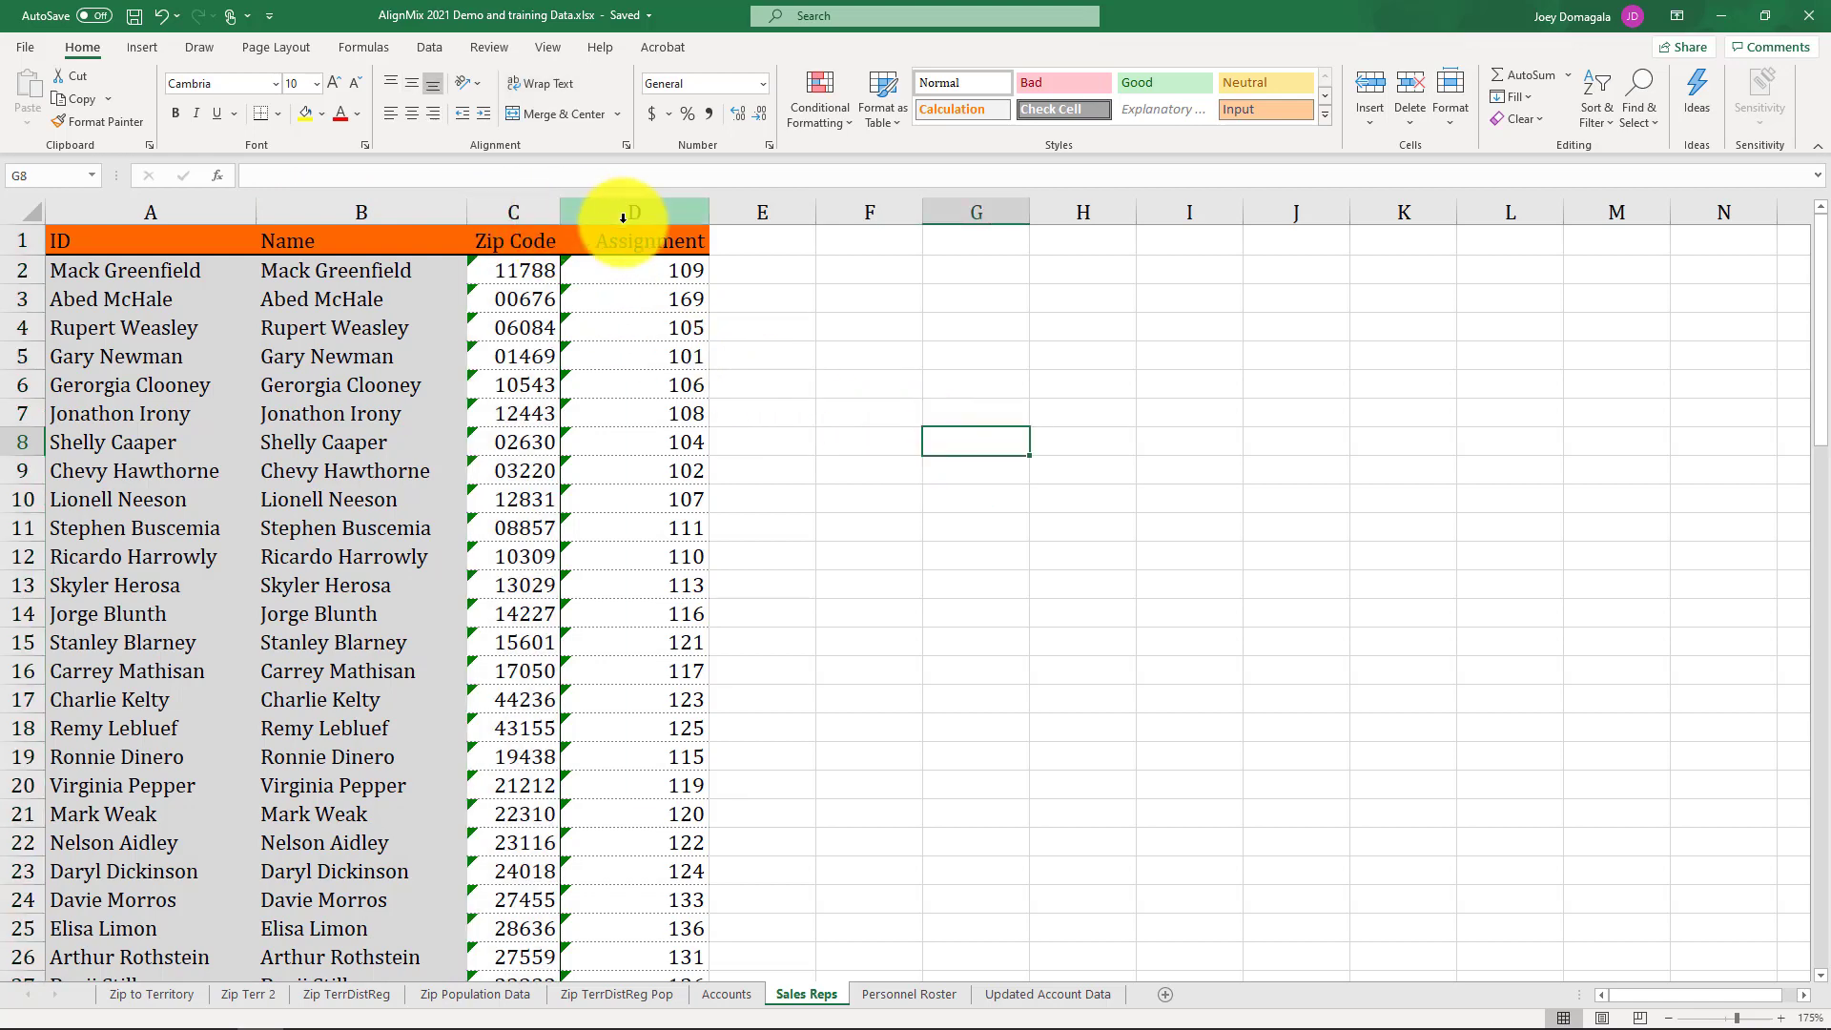
click(652, 213)
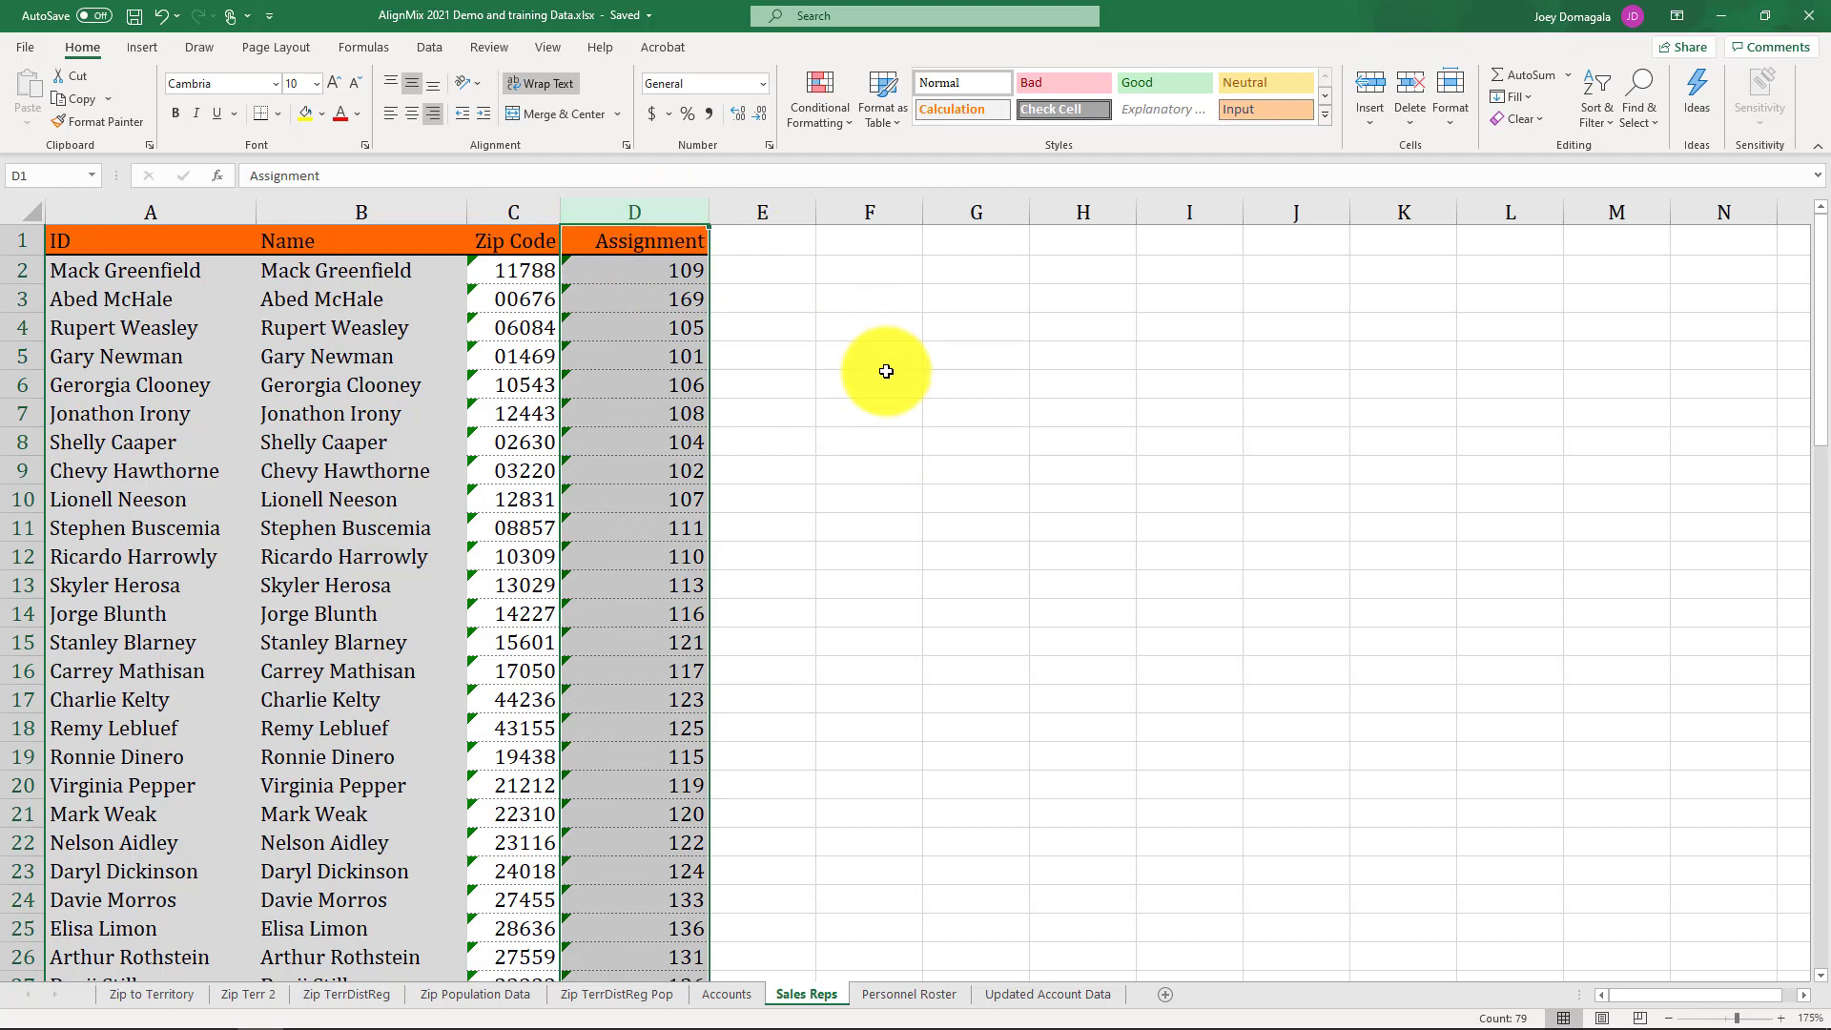
click(390, 214)
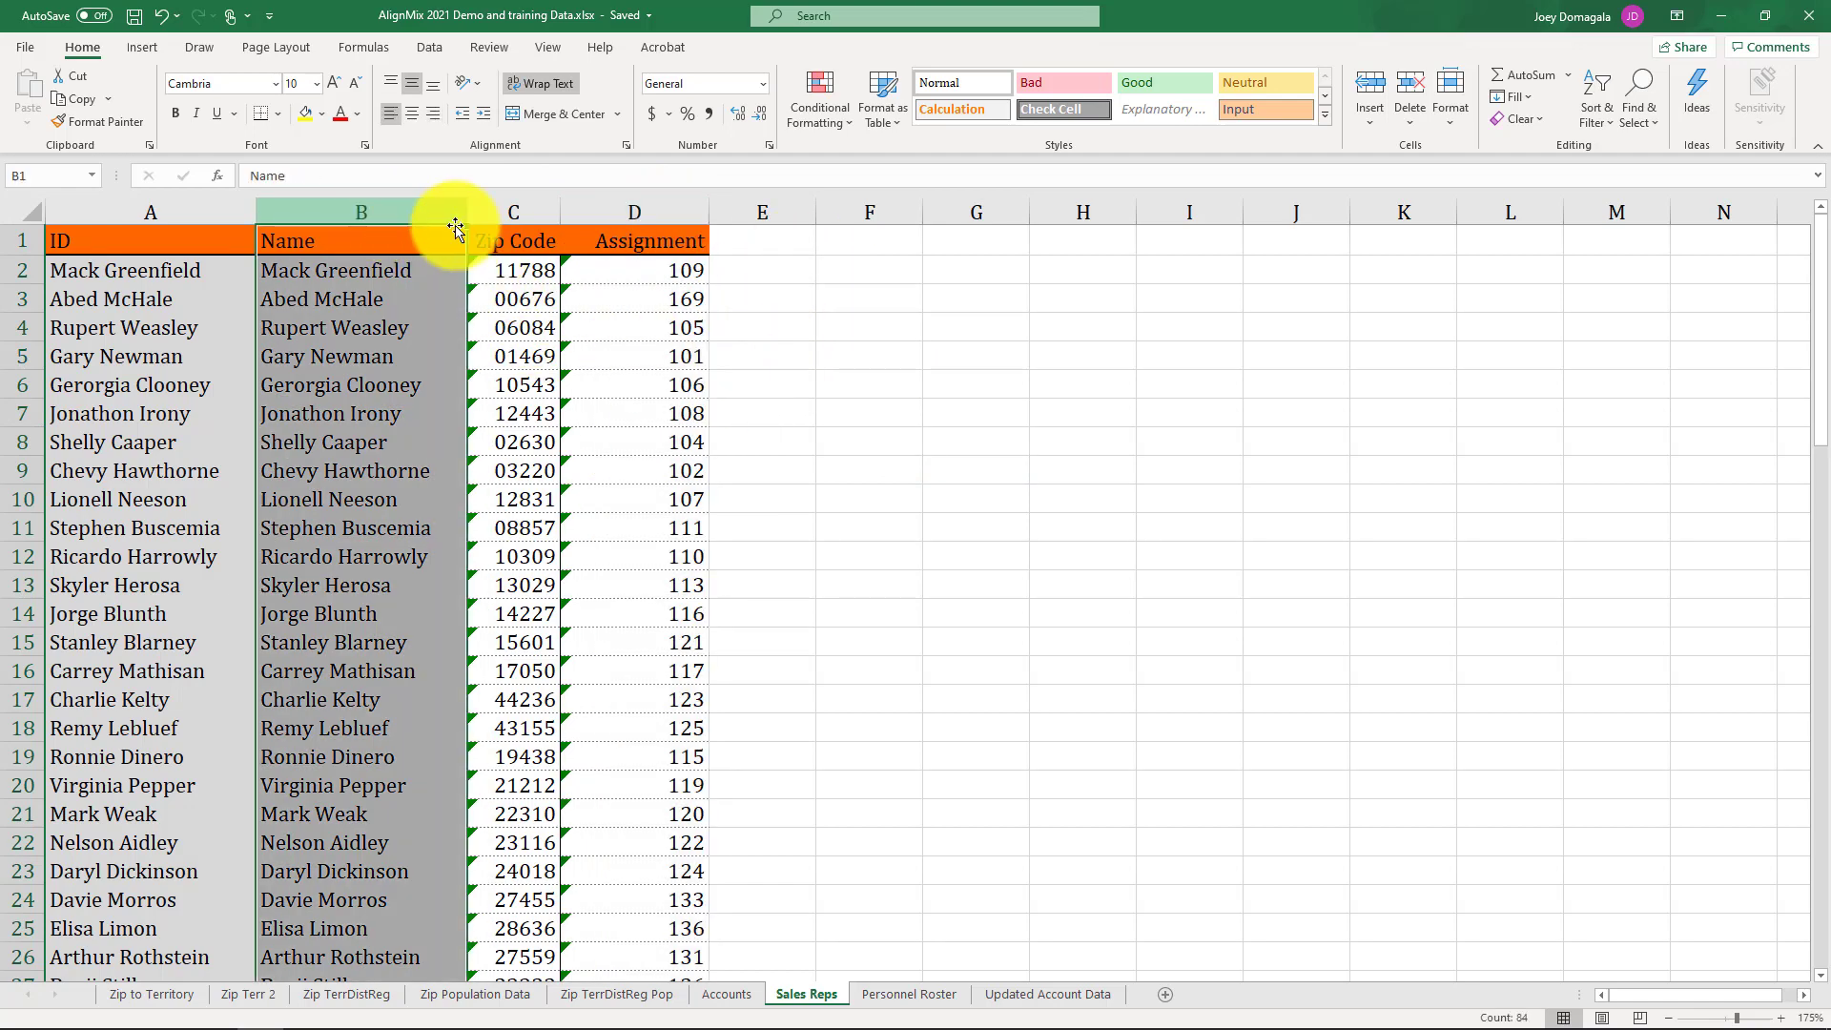
click(517, 214)
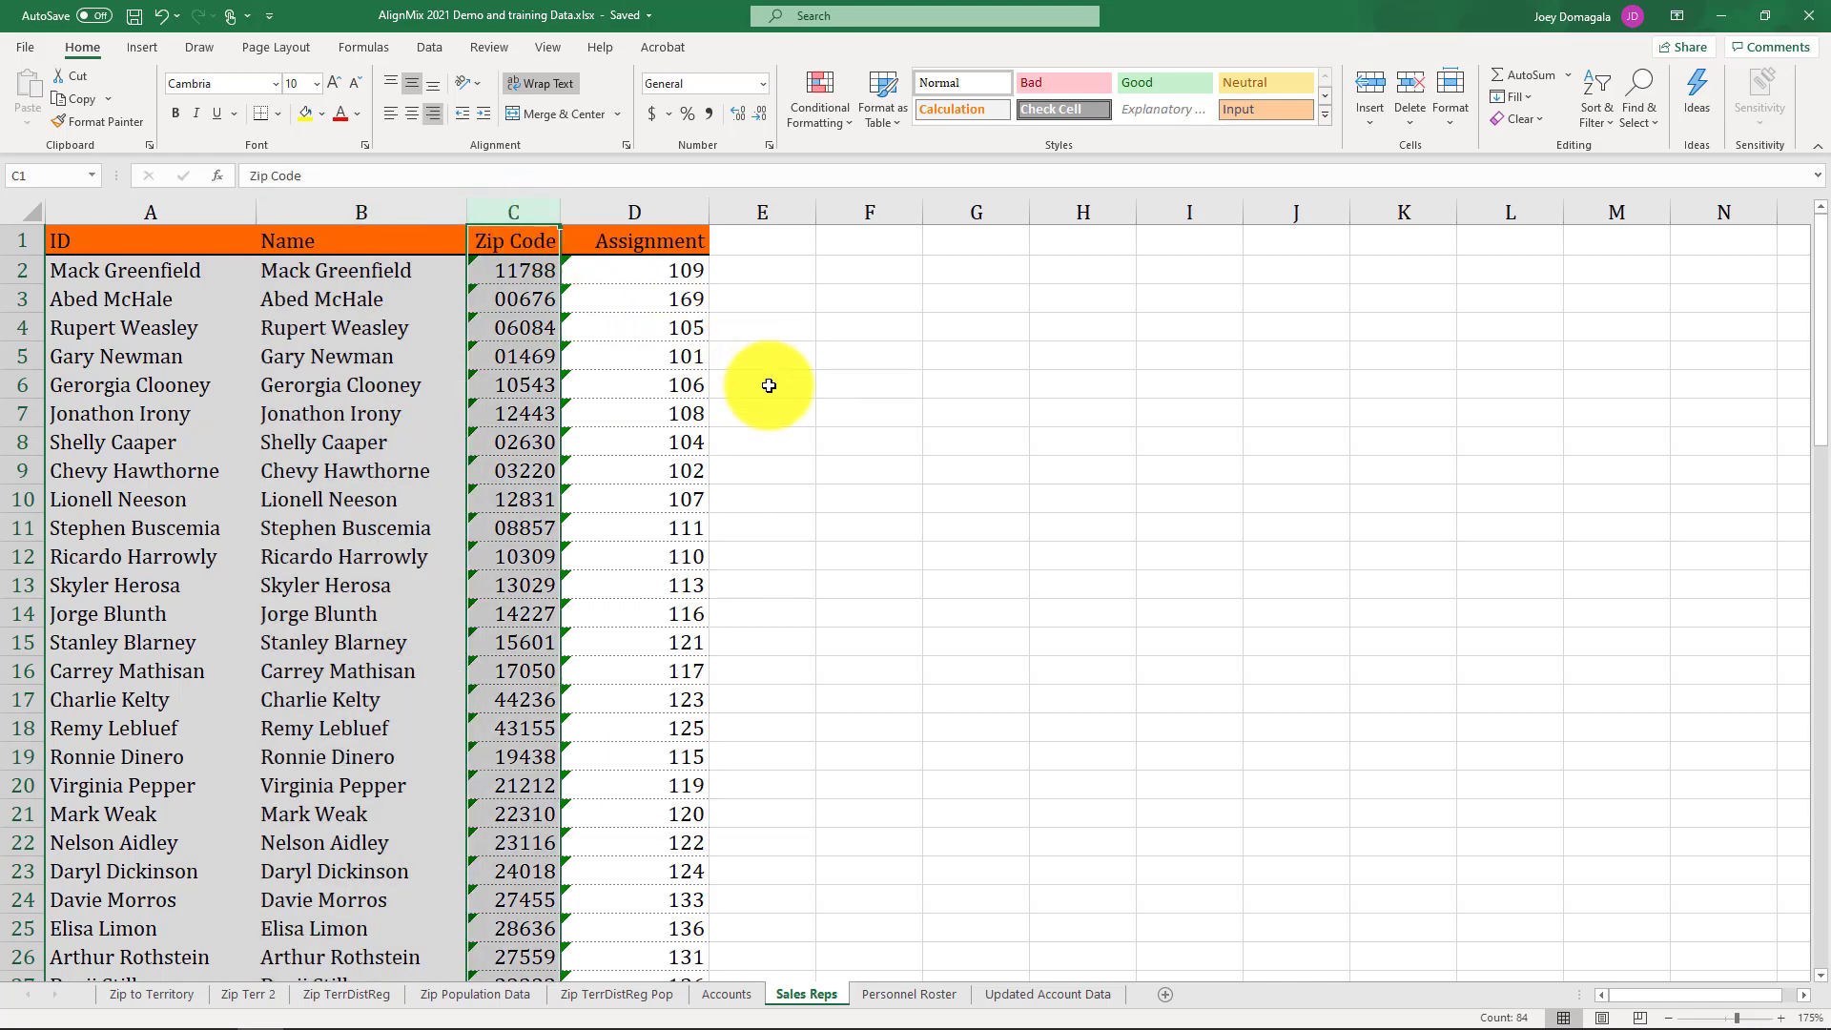
click(649, 215)
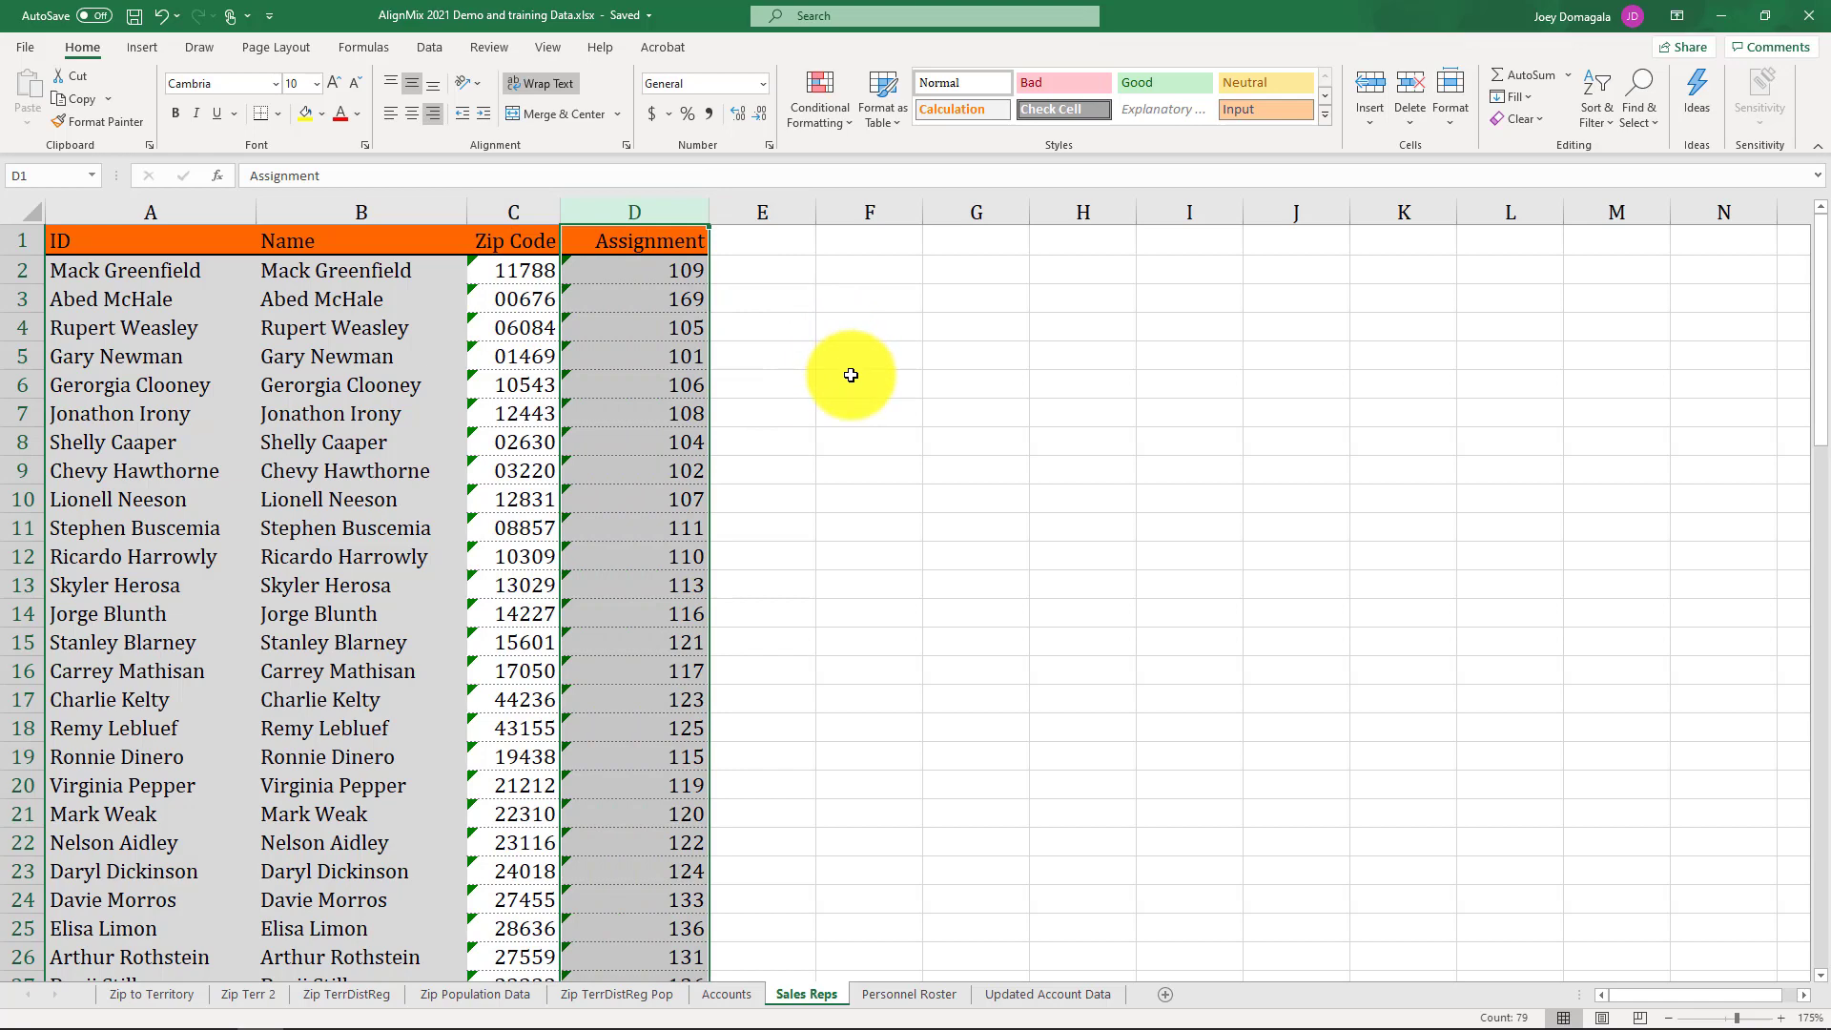
Step: Switch to the Personnel Roster sheet and examine its roster down to the region-level entries at the end of the Assignment column
click(900, 993)
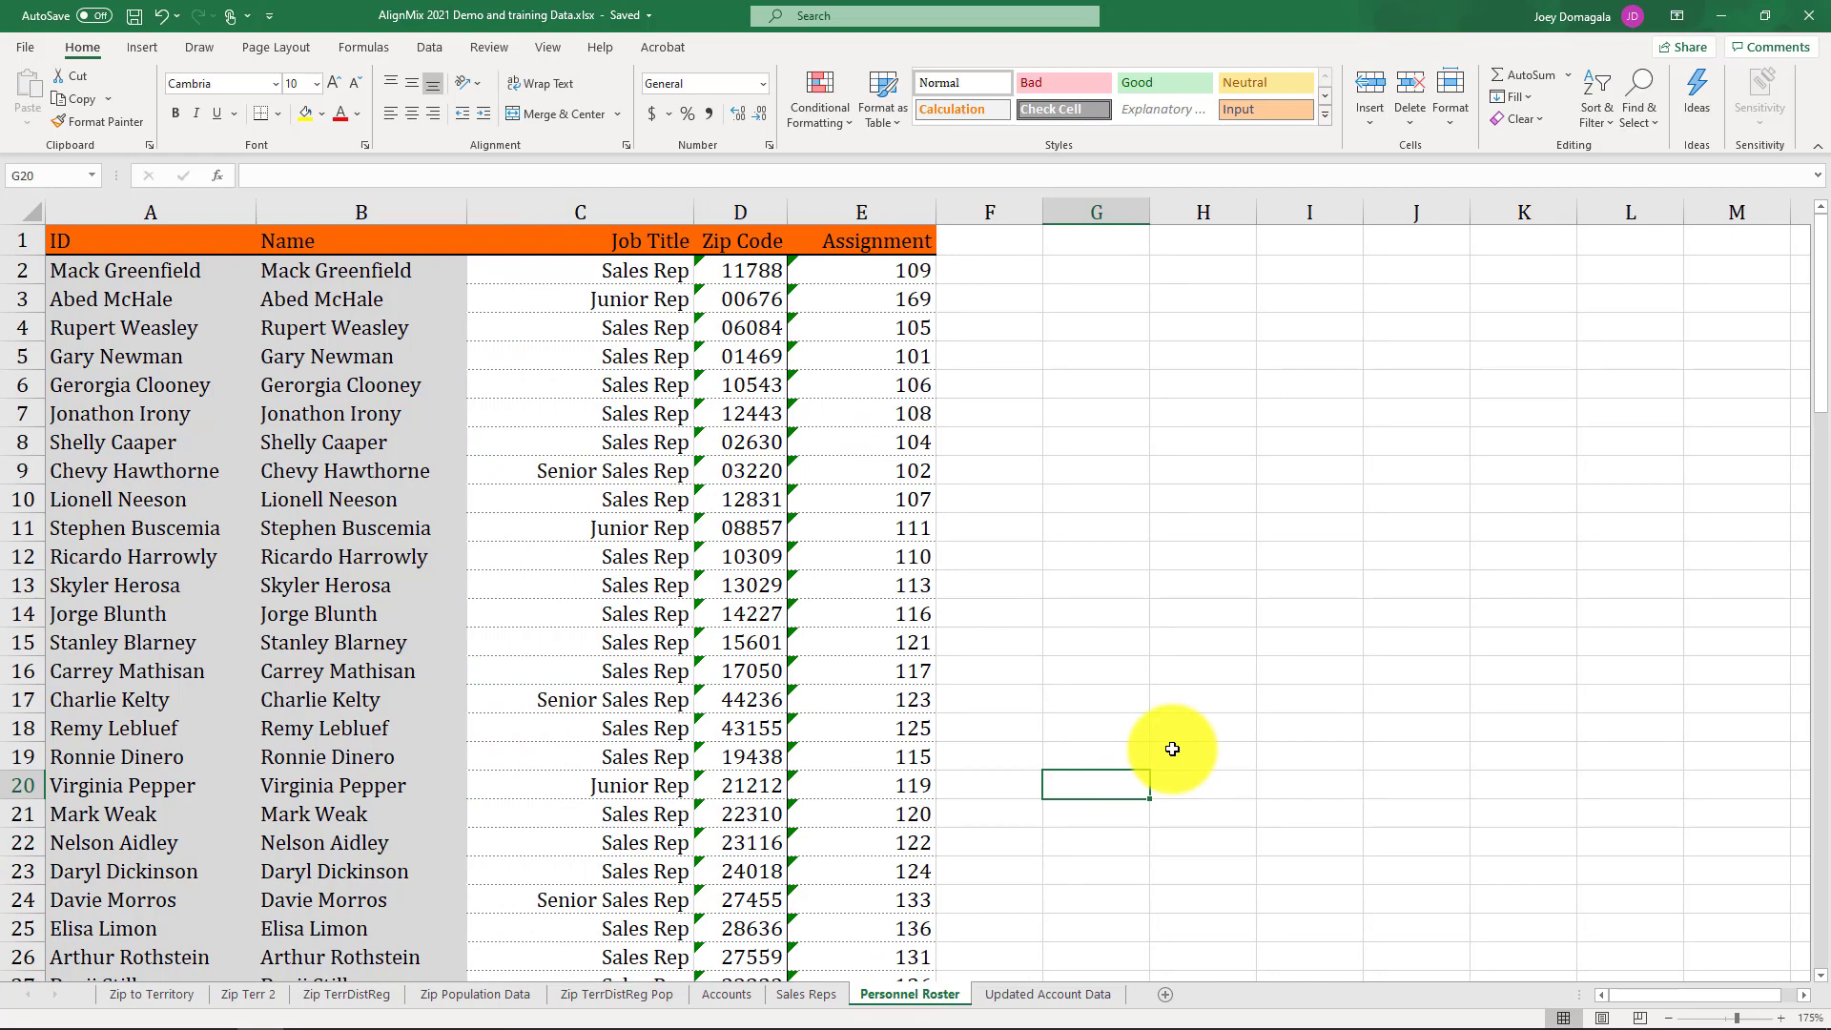
scroll(1094, 612, down, 10)
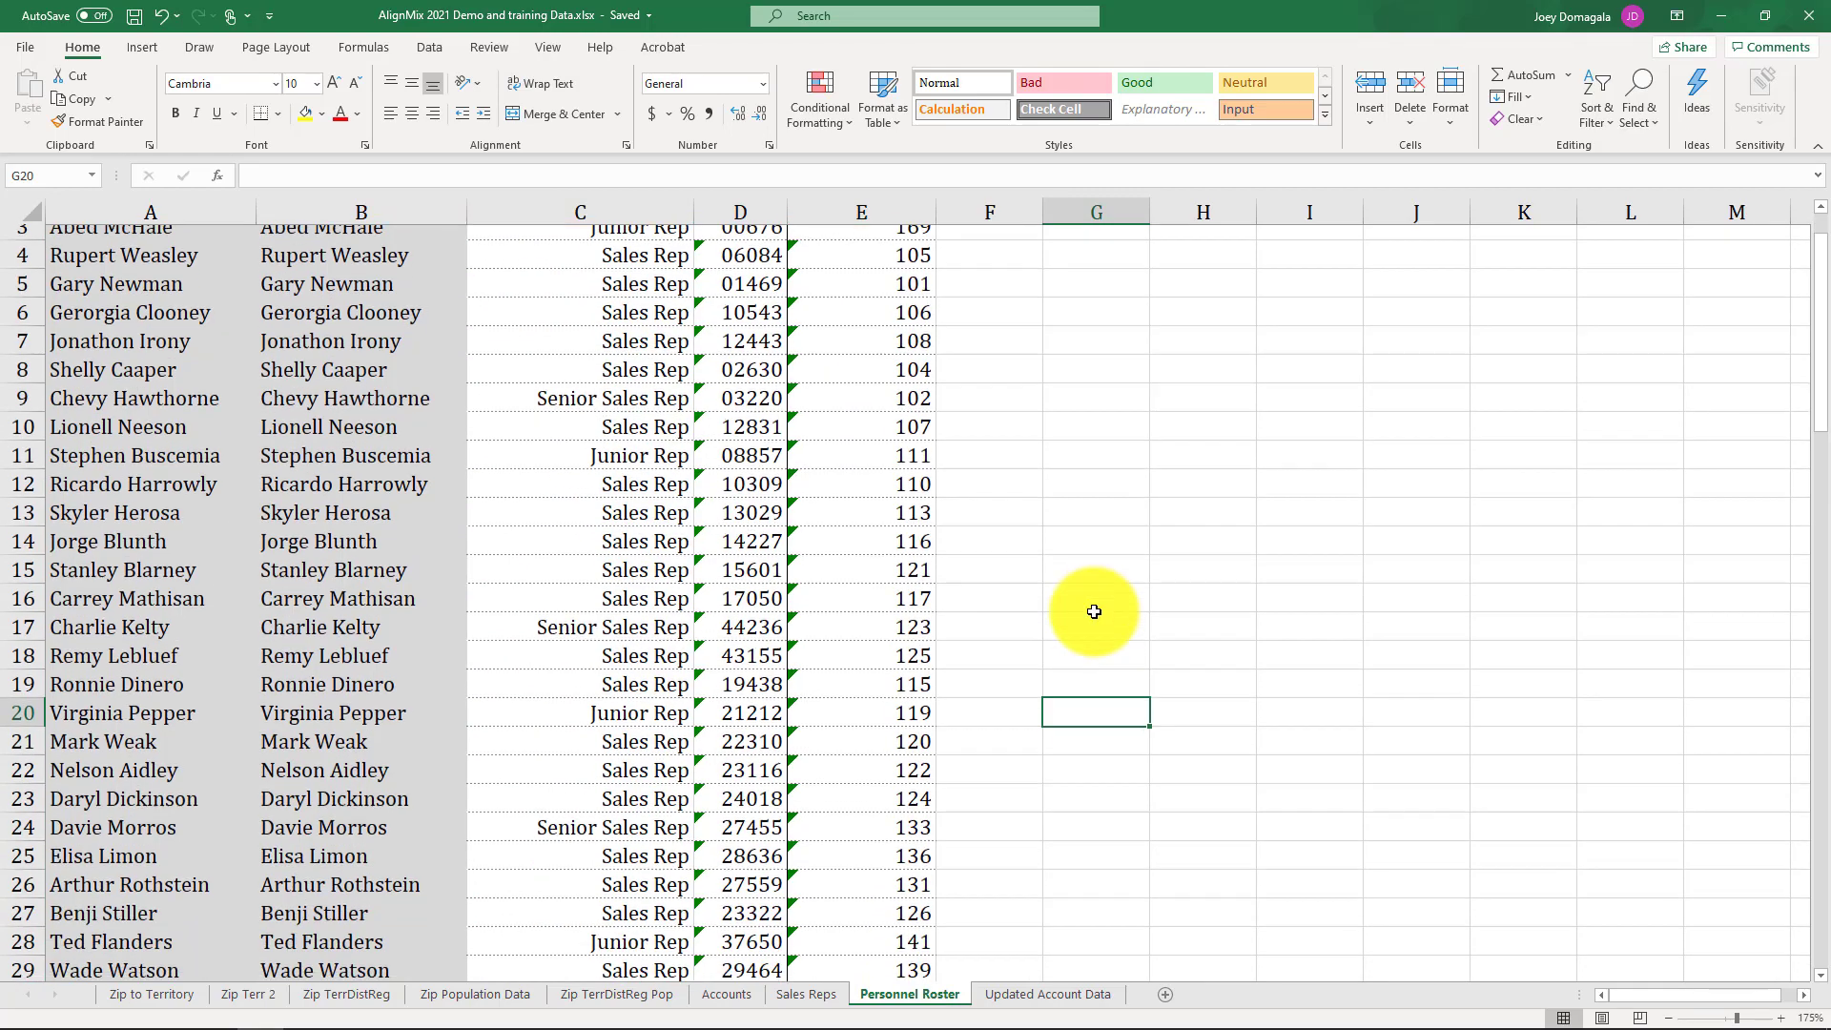
scroll(818, 769, down, 10)
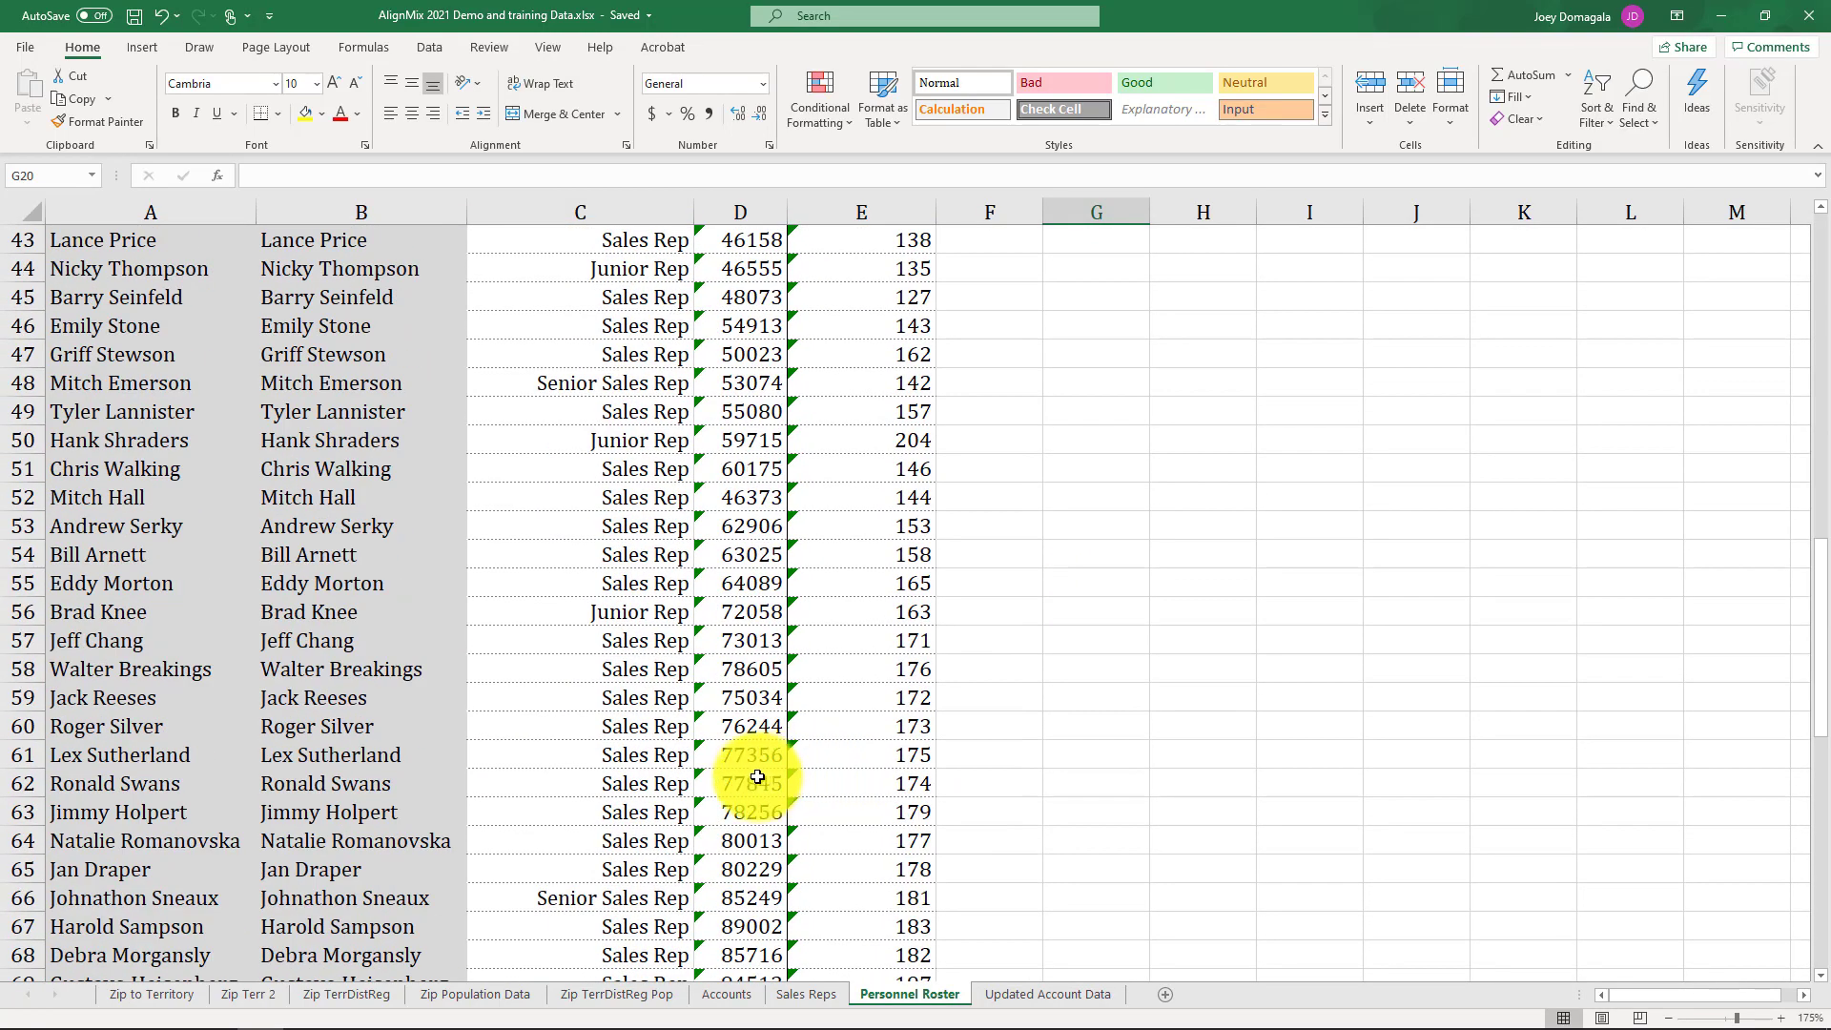
drag(872, 775, 846, 907)
scroll(1046, 730, up, 11)
scroll(1047, 729, up, 9)
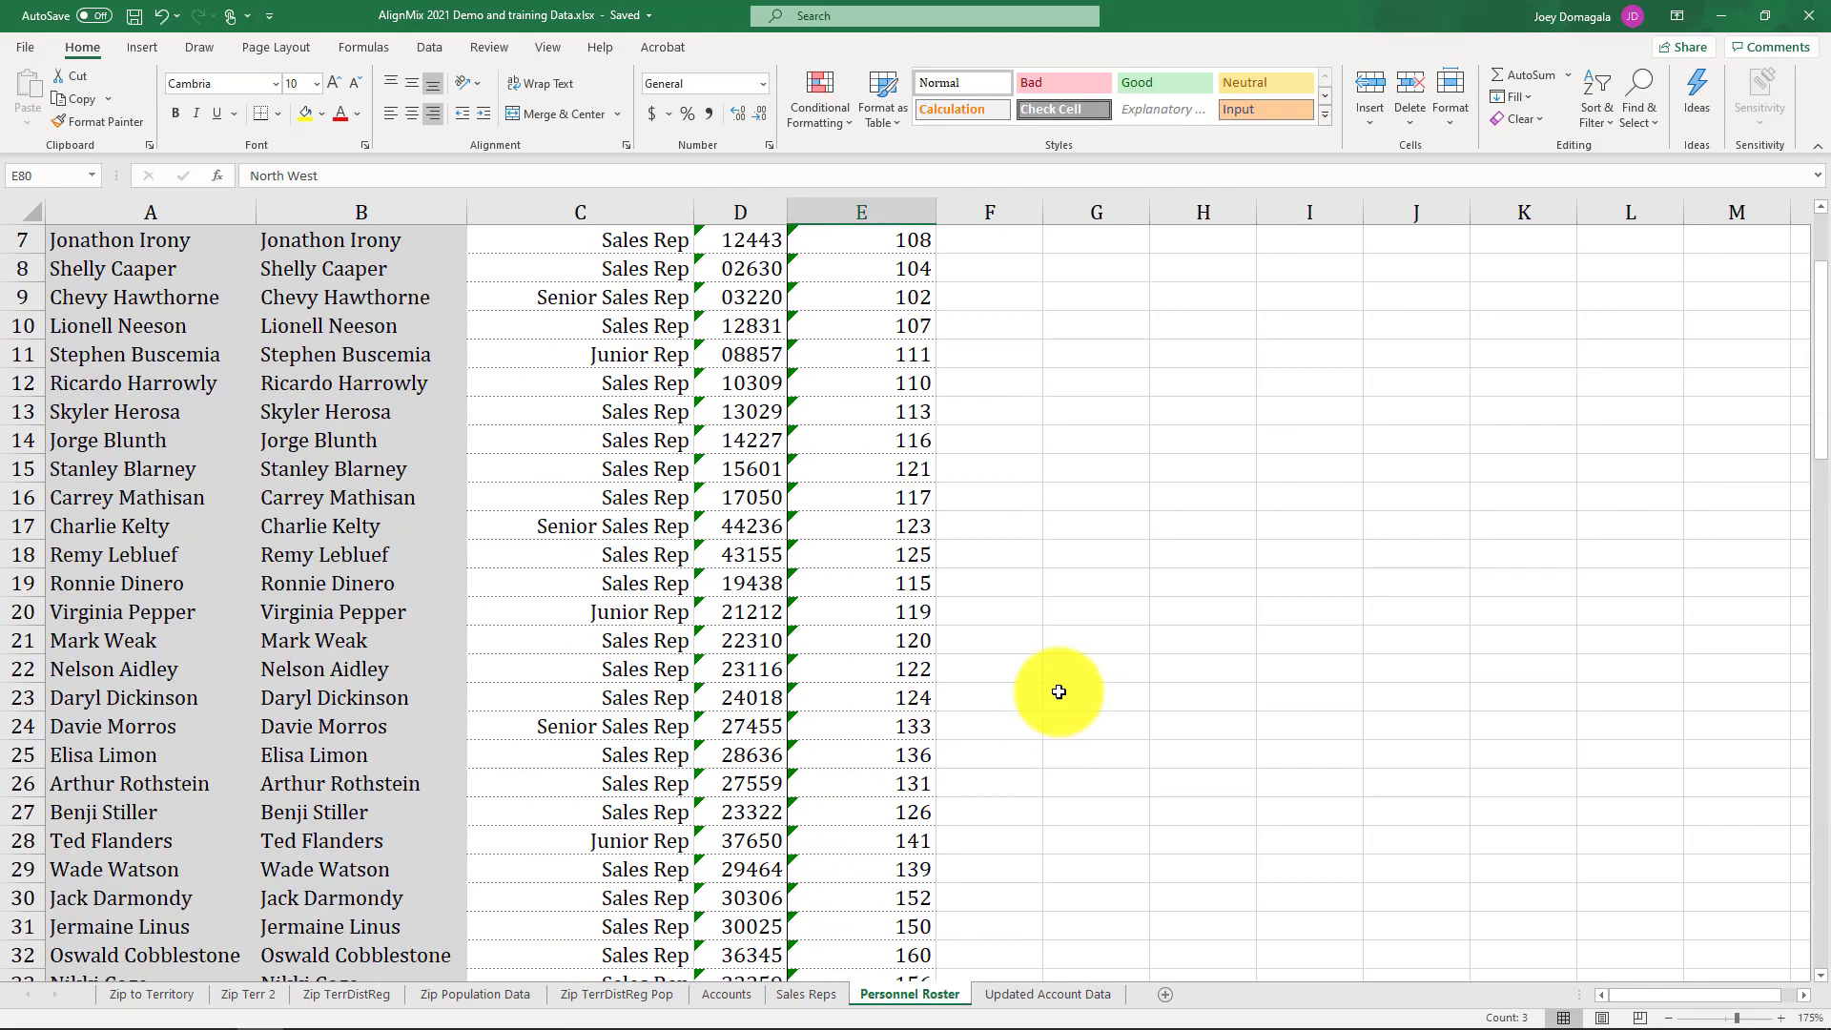
click(1057, 695)
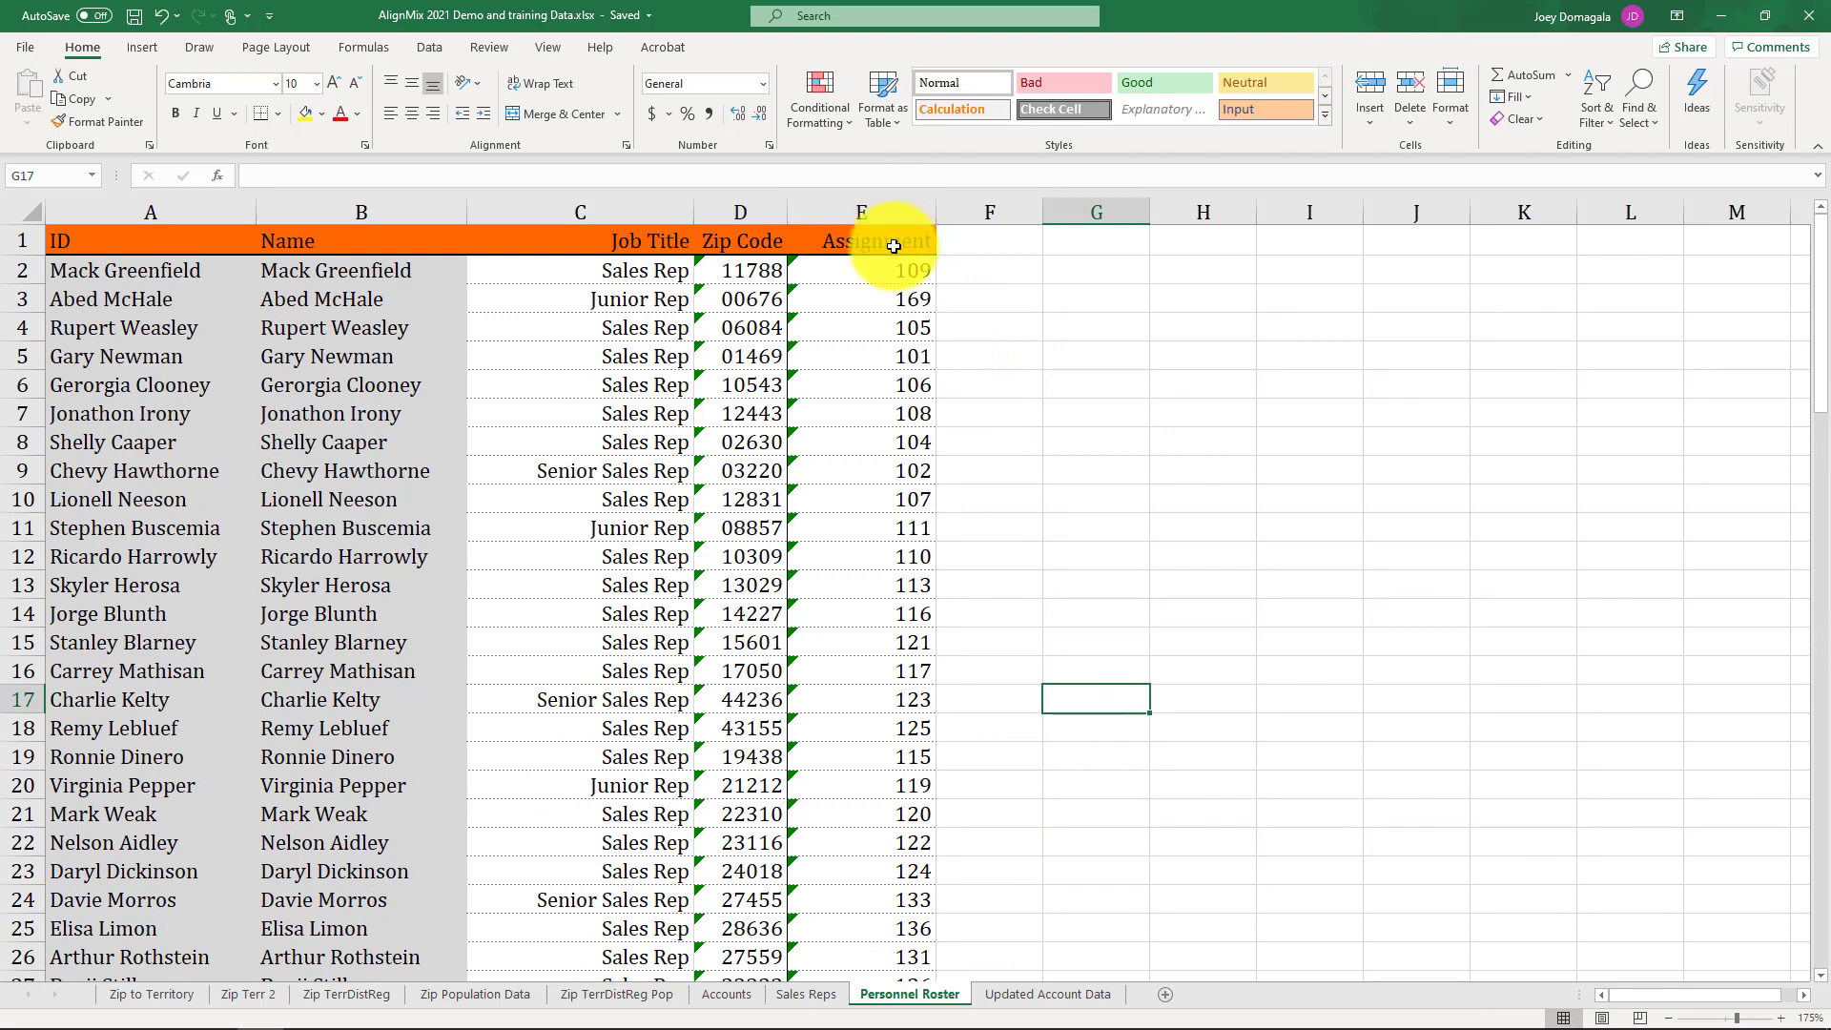
Step: Review the Personnel Roster header row from ID through Name, Job Title and Zip Code to Assignment
drag(891, 241, 171, 224)
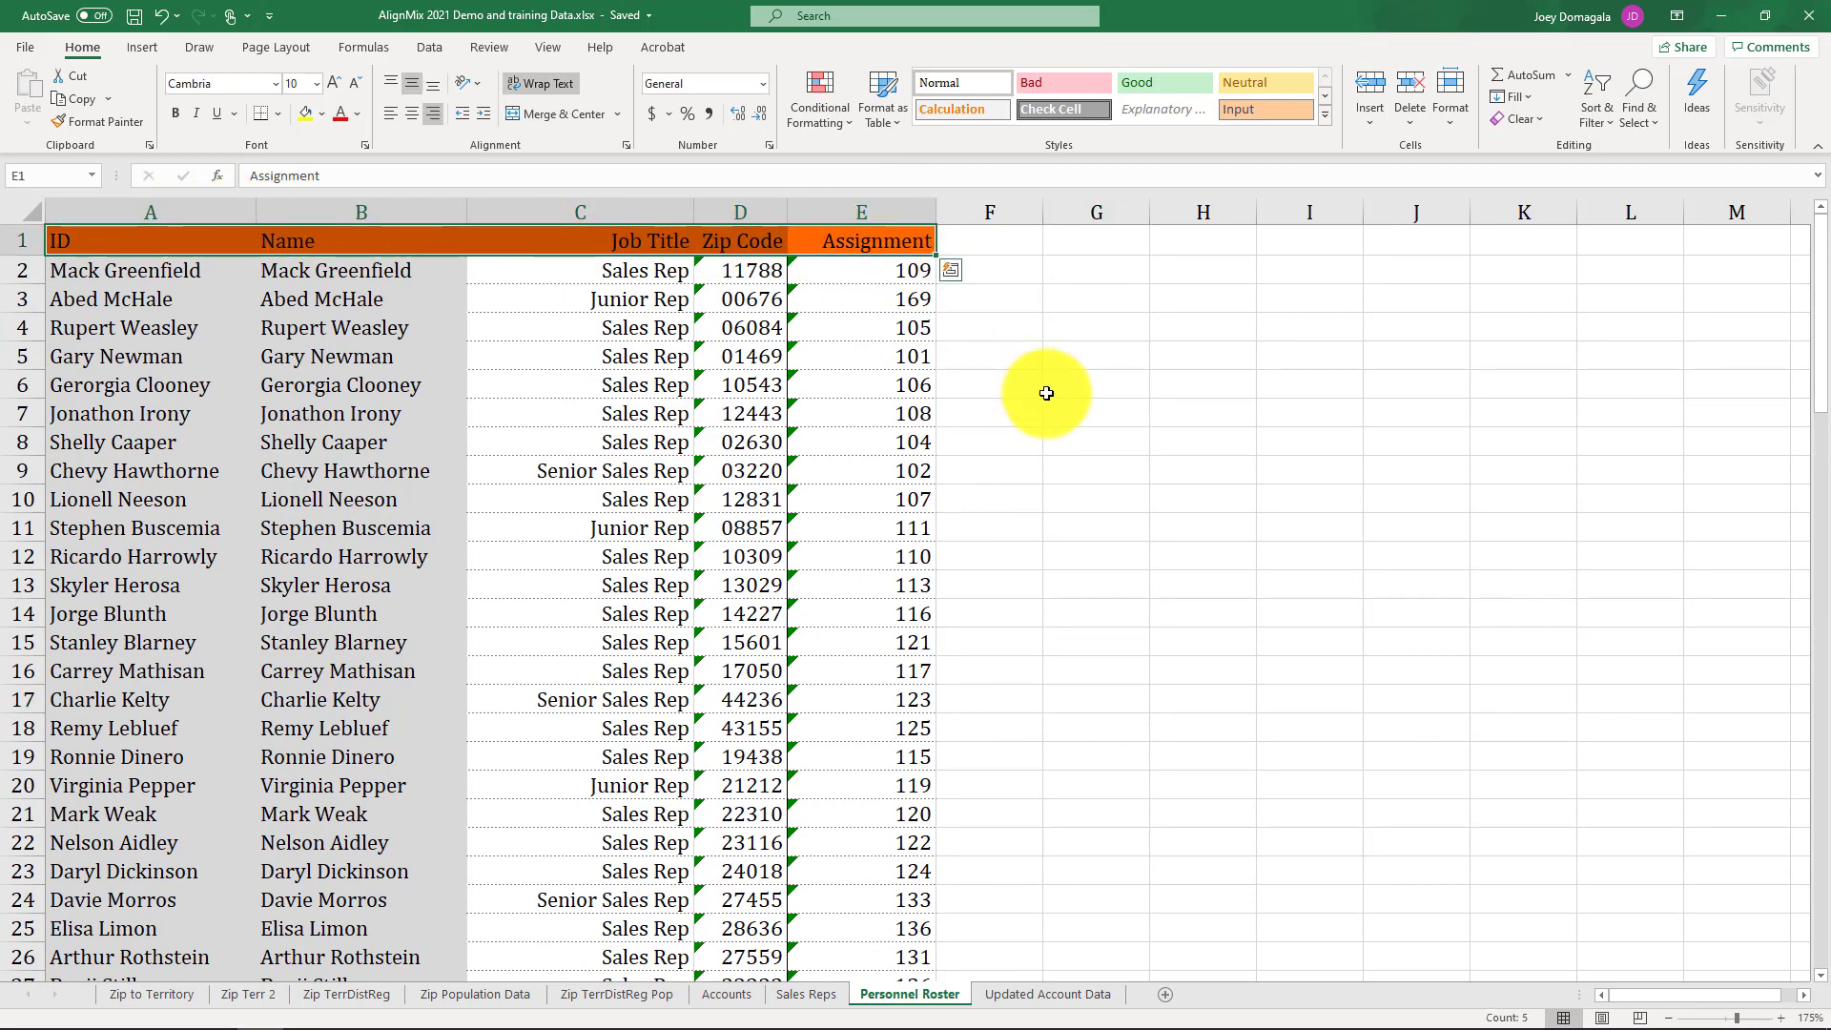
click(1084, 405)
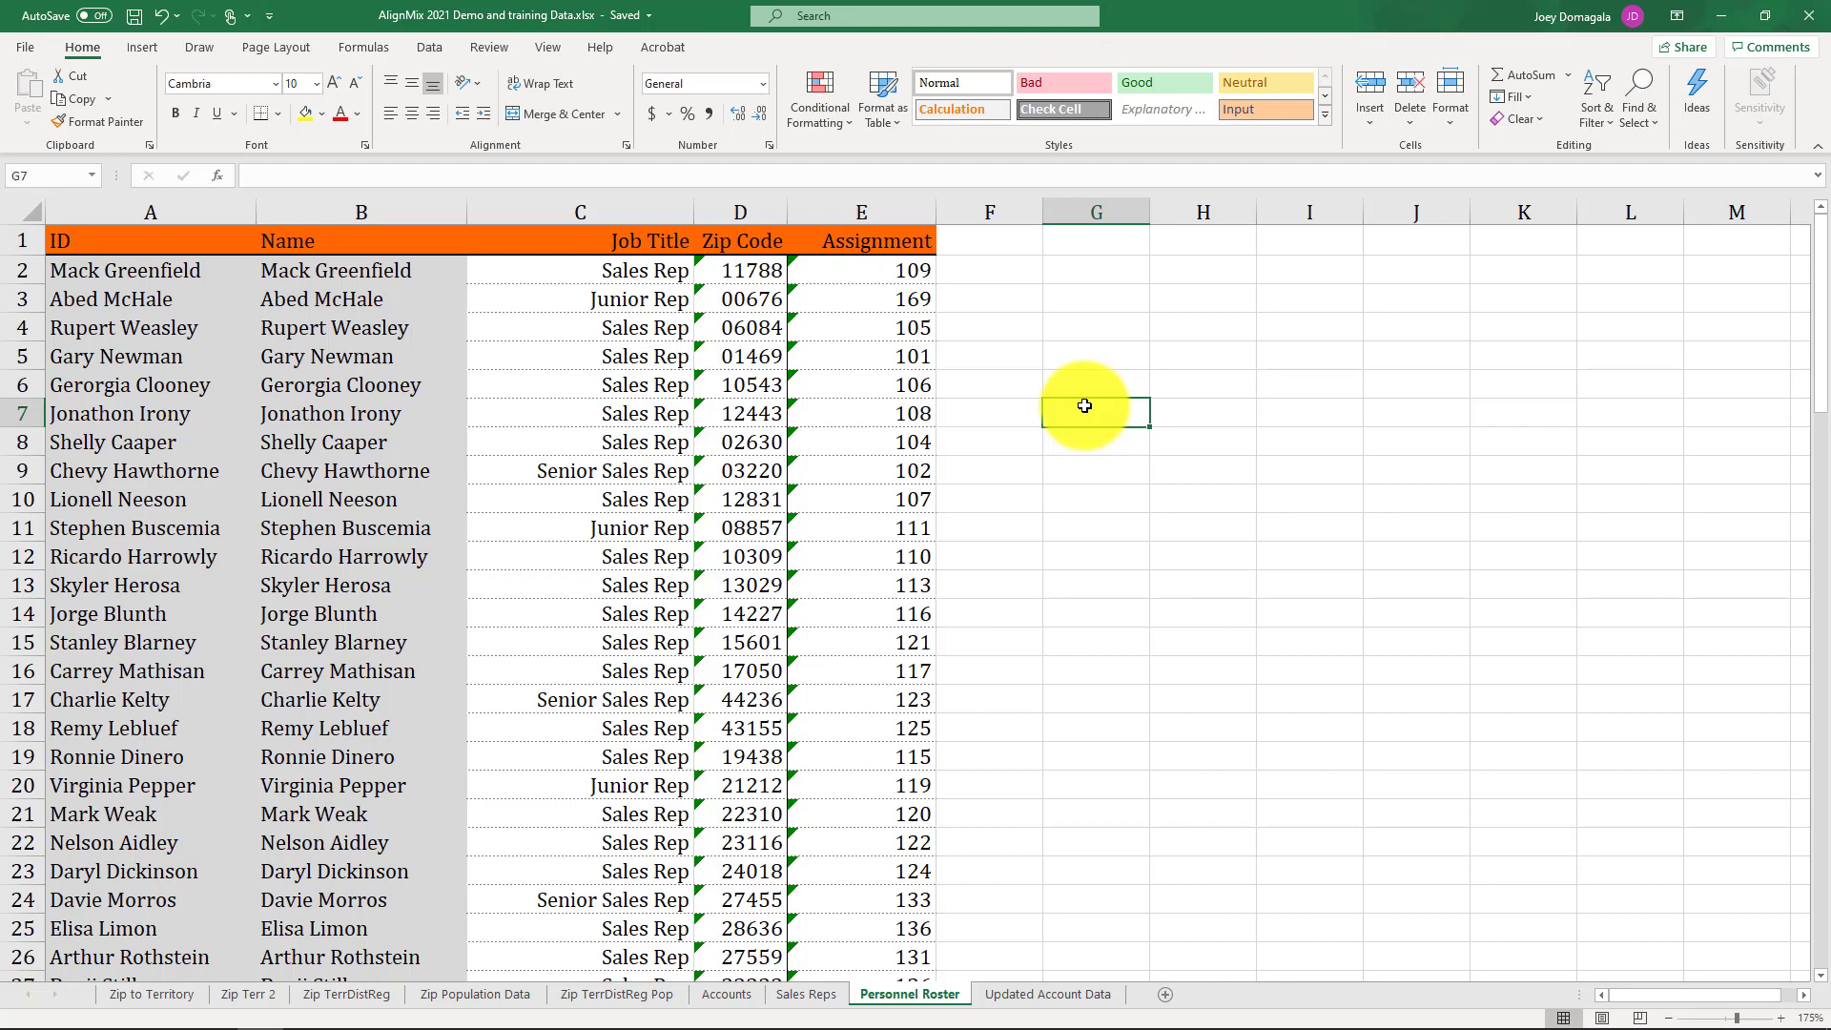
click(1120, 440)
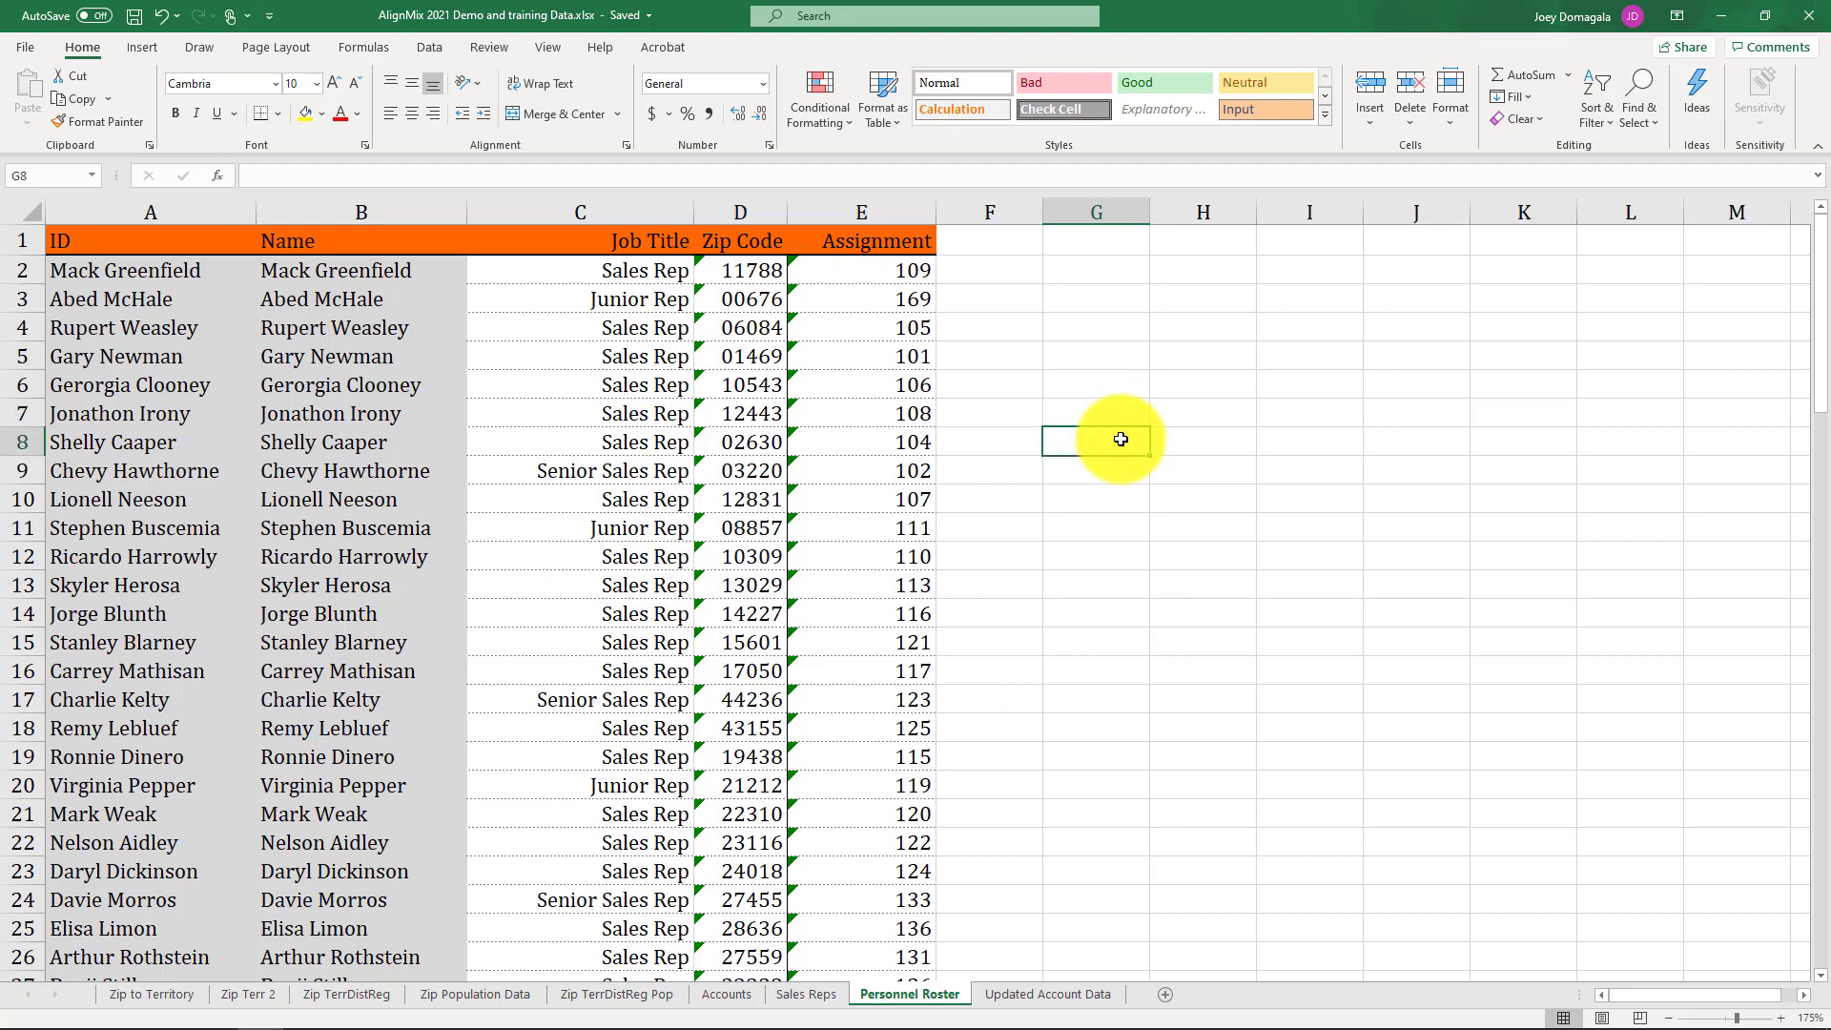